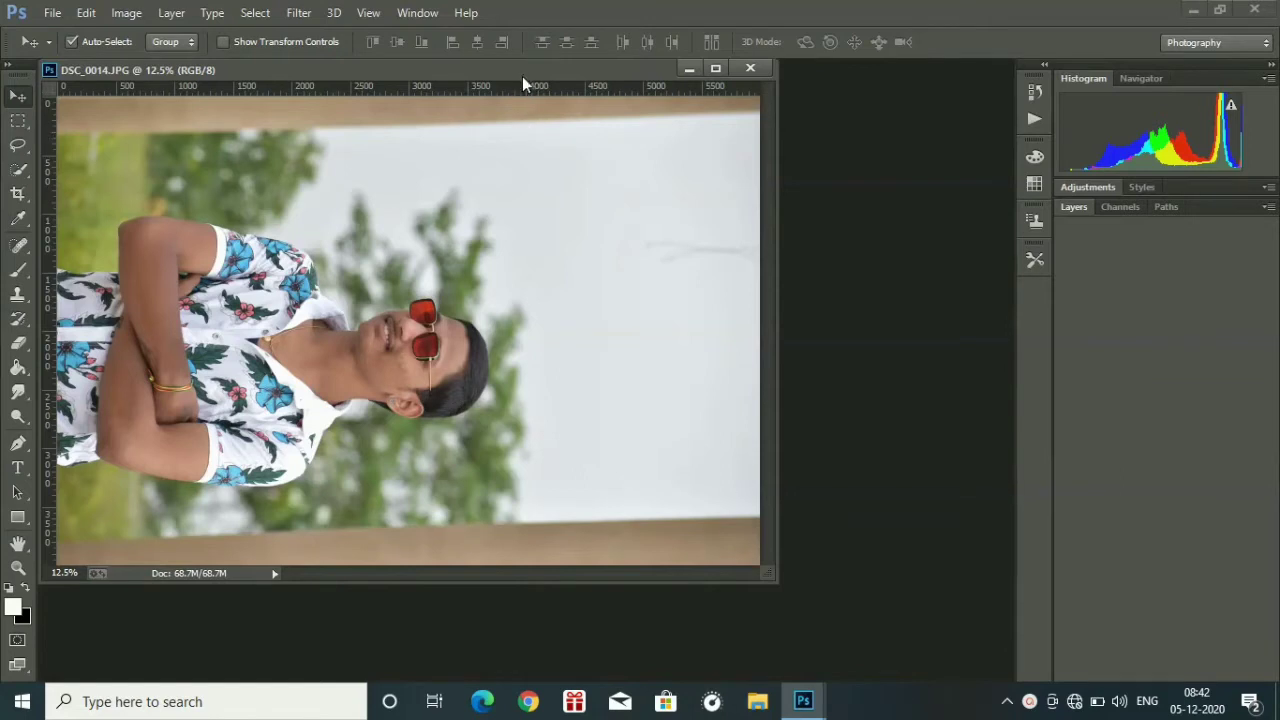
# Dock the floating DSC_0014.JPG window as a tab and bring the layer list and adjustment options into view.
pyautogui.moveTo(580, 69); pyautogui.dragTo(673, 65)
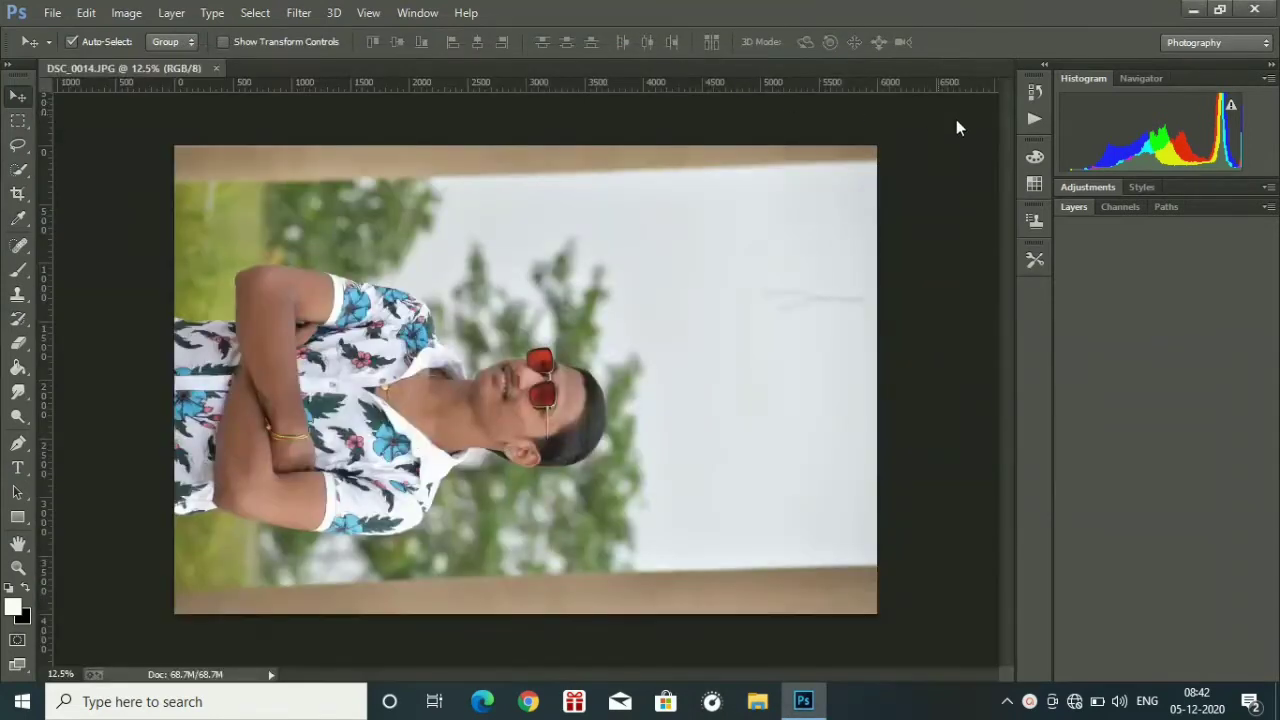
pyautogui.click(1104, 208)
pyautogui.click(1100, 208)
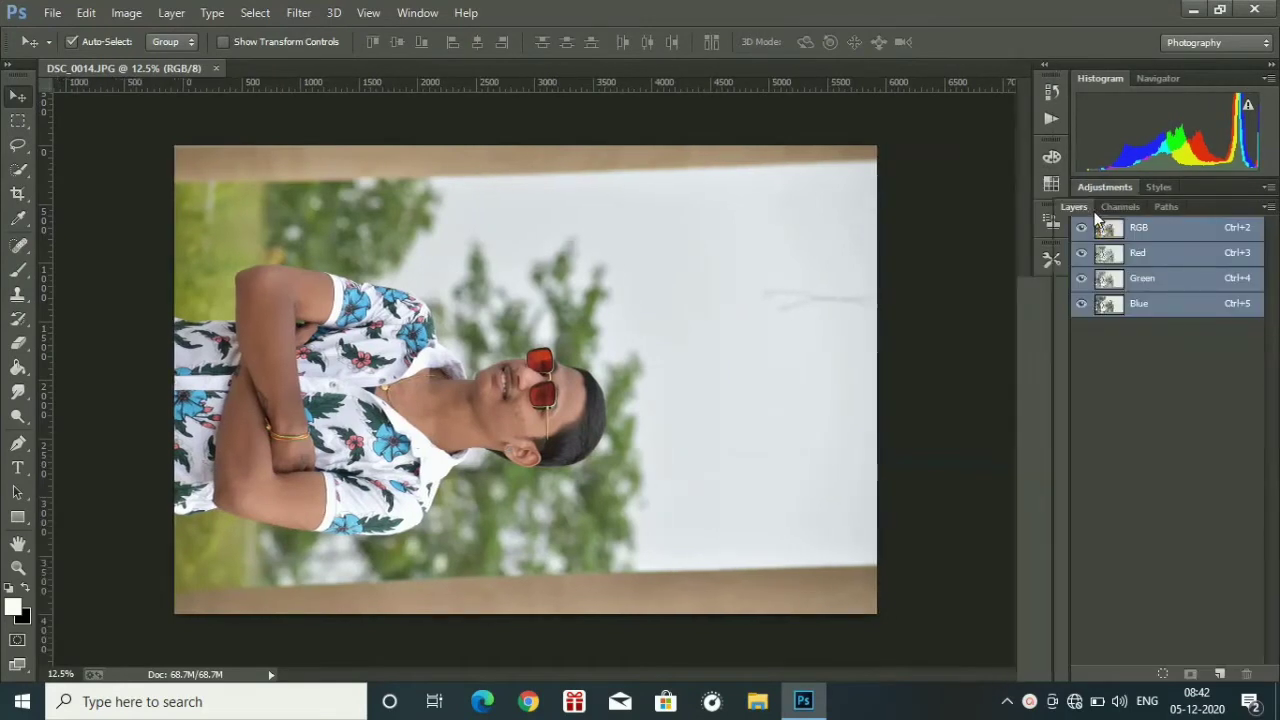
pyautogui.click(1141, 189)
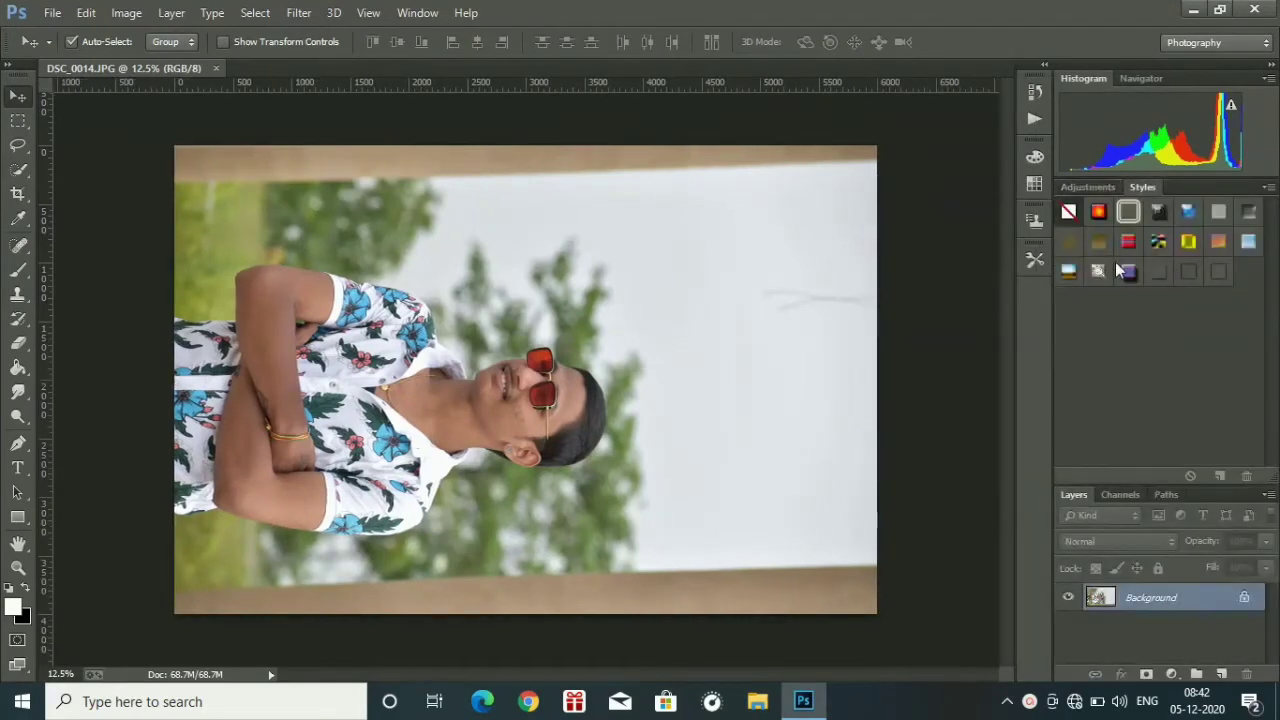
pyautogui.click(1100, 186)
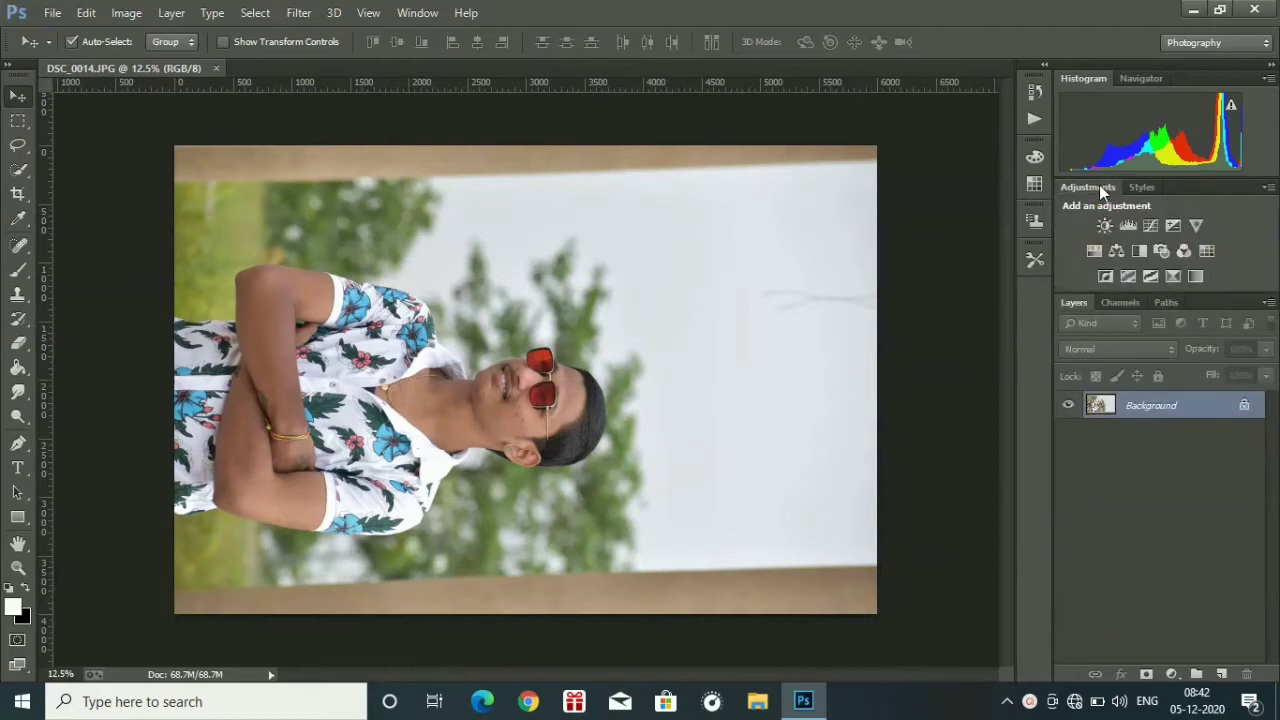
# Rotate the whole photo 90° counterclockwise so the man stands upright.
pyautogui.click(126, 12)
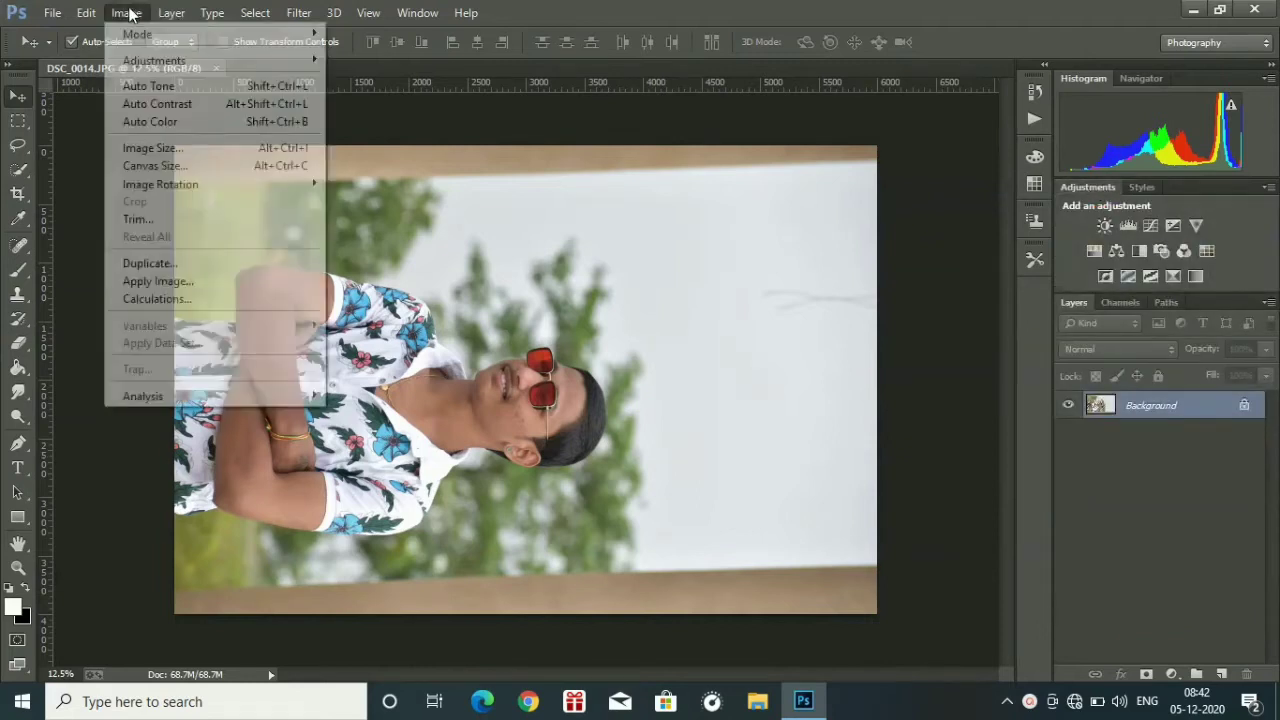
pyautogui.moveTo(168, 186)
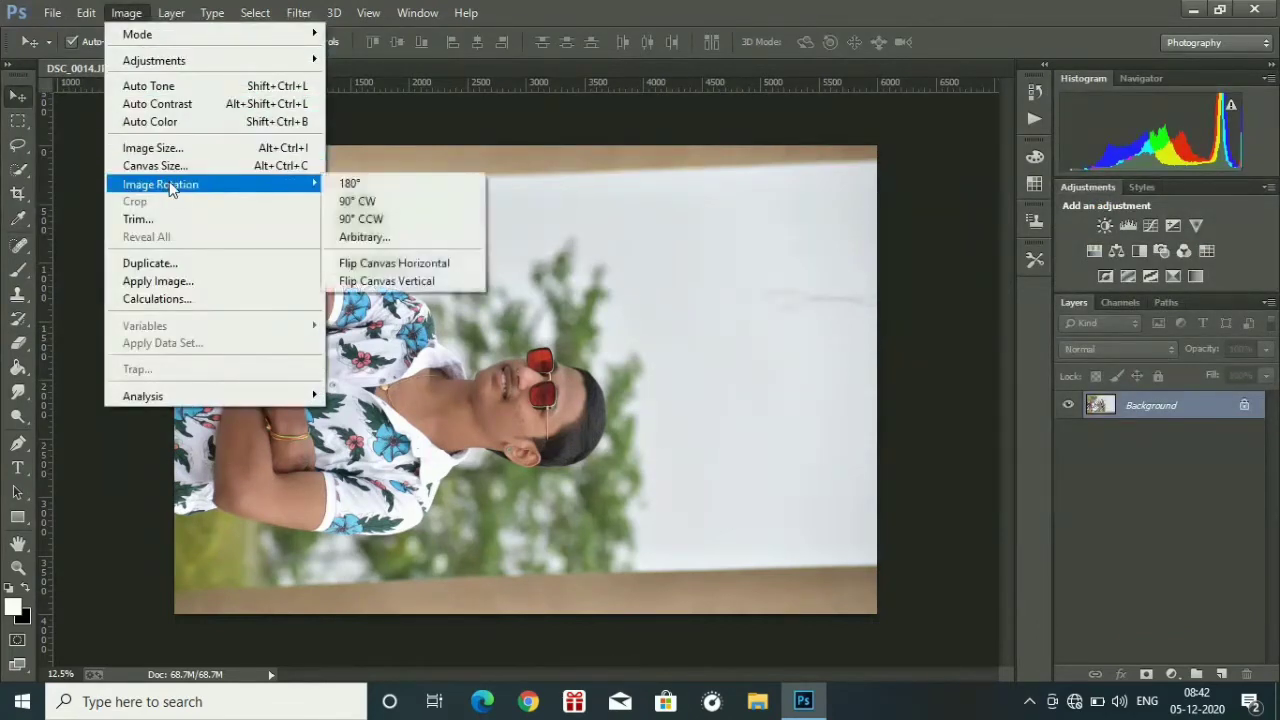
pyautogui.click(378, 218)
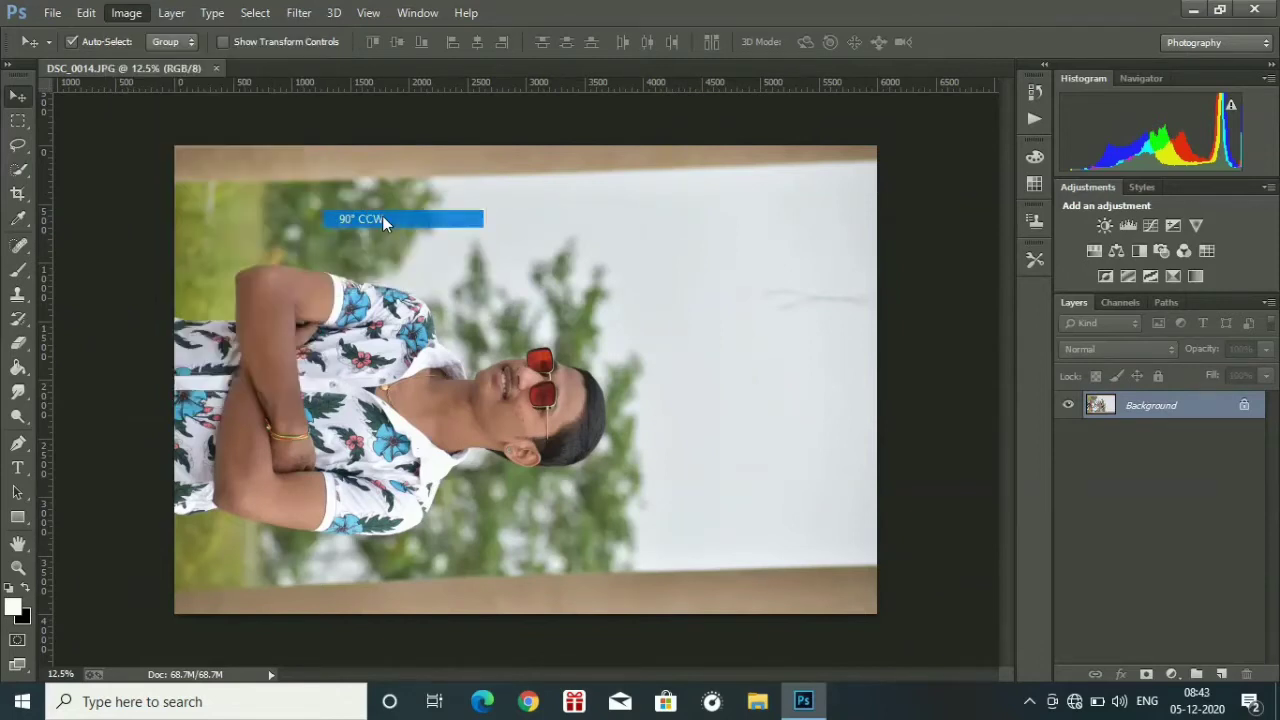
# Set up the Spot Healing Brush with a size of 31 for retouching the man's face.
pyautogui.click(18, 567)
pyautogui.click(539, 41)
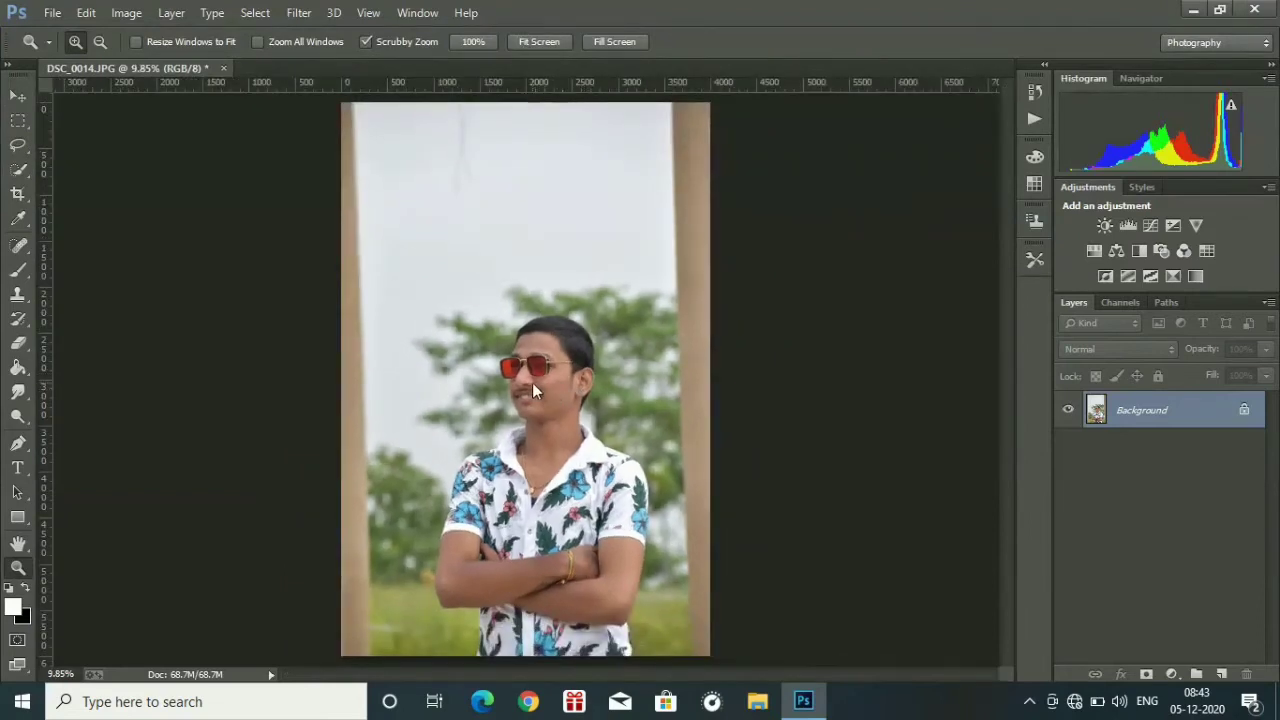
pyautogui.moveTo(532, 381); pyautogui.dragTo(689, 411)
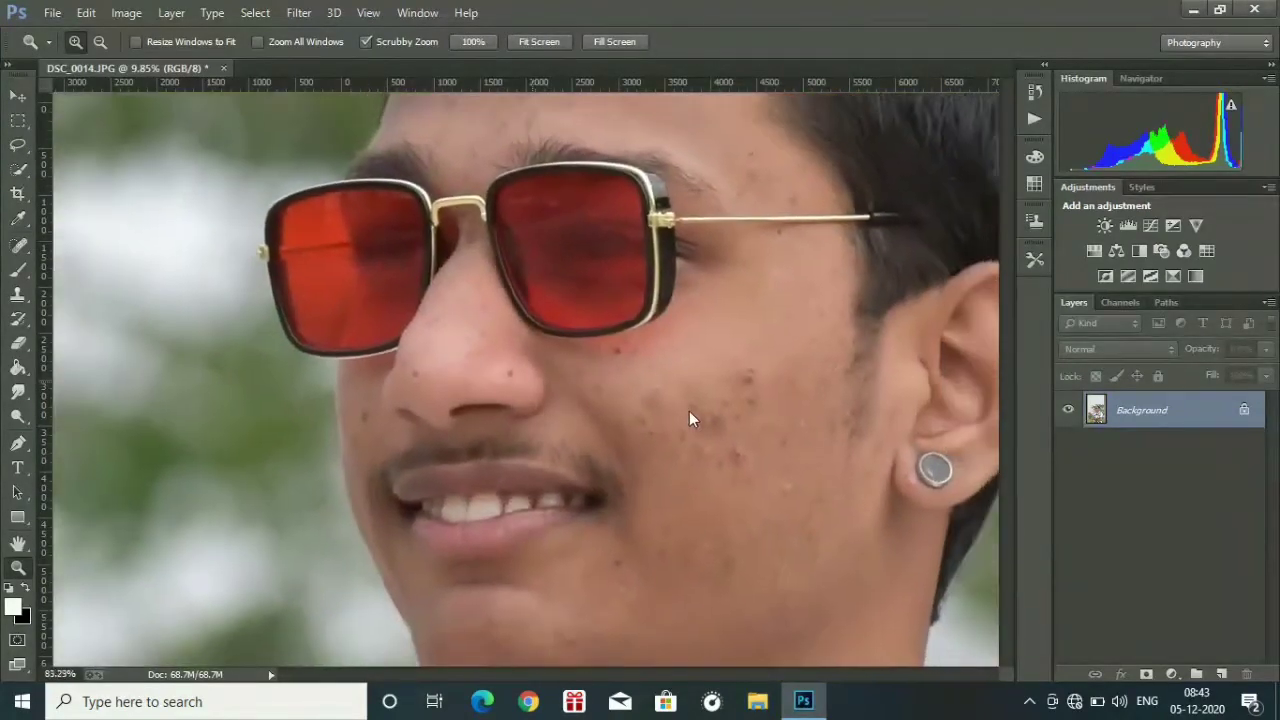
pyautogui.moveTo(767, 449); pyautogui.dragTo(803, 458)
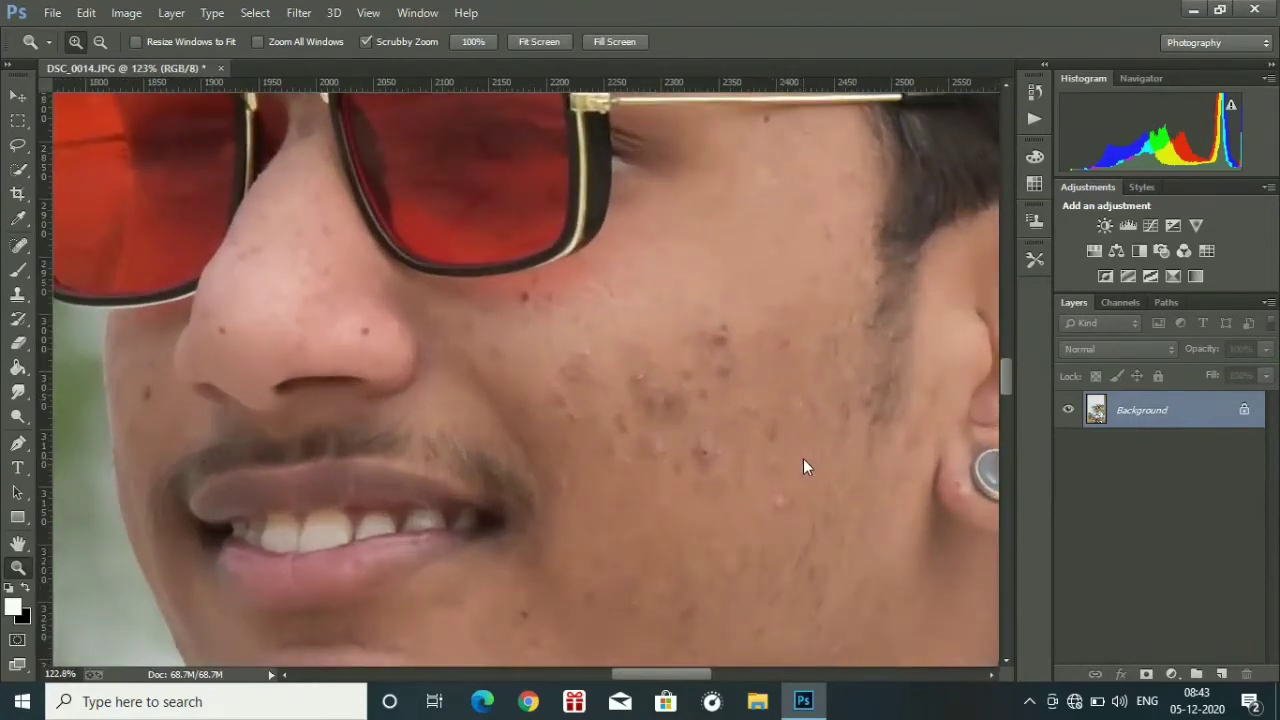
pyautogui.click(18, 245)
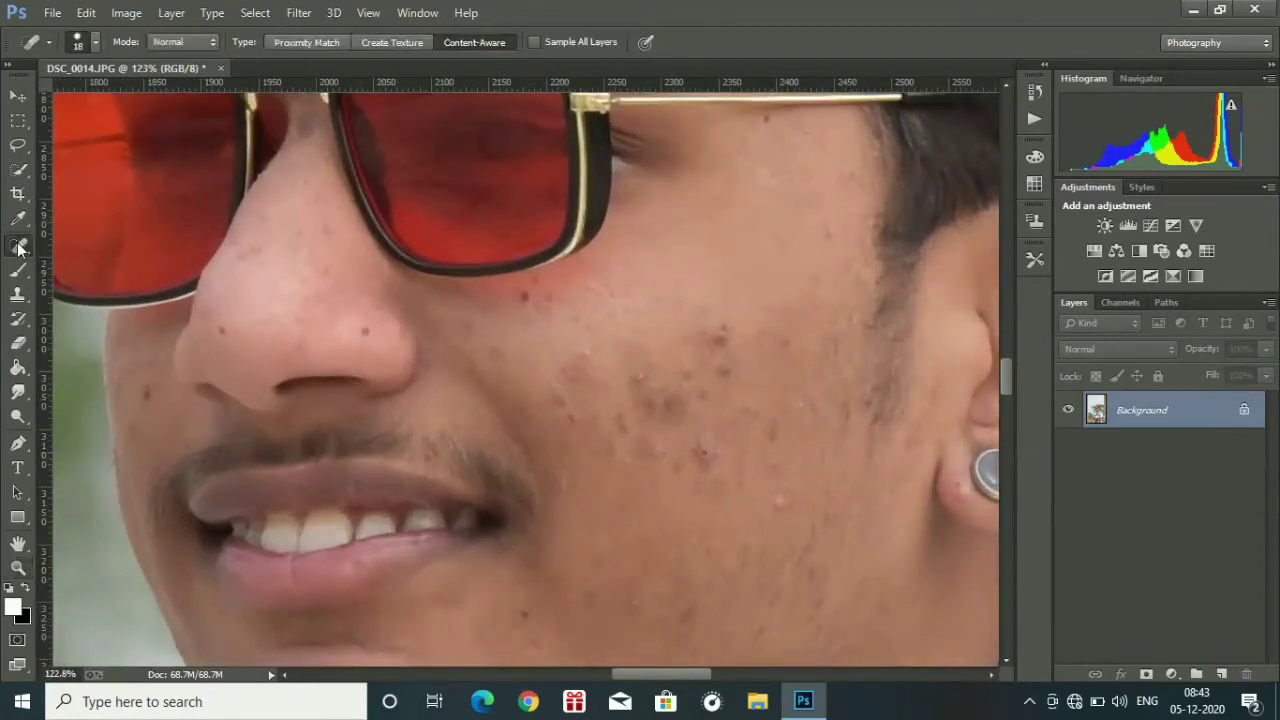
pyautogui.rightClick(711, 335)
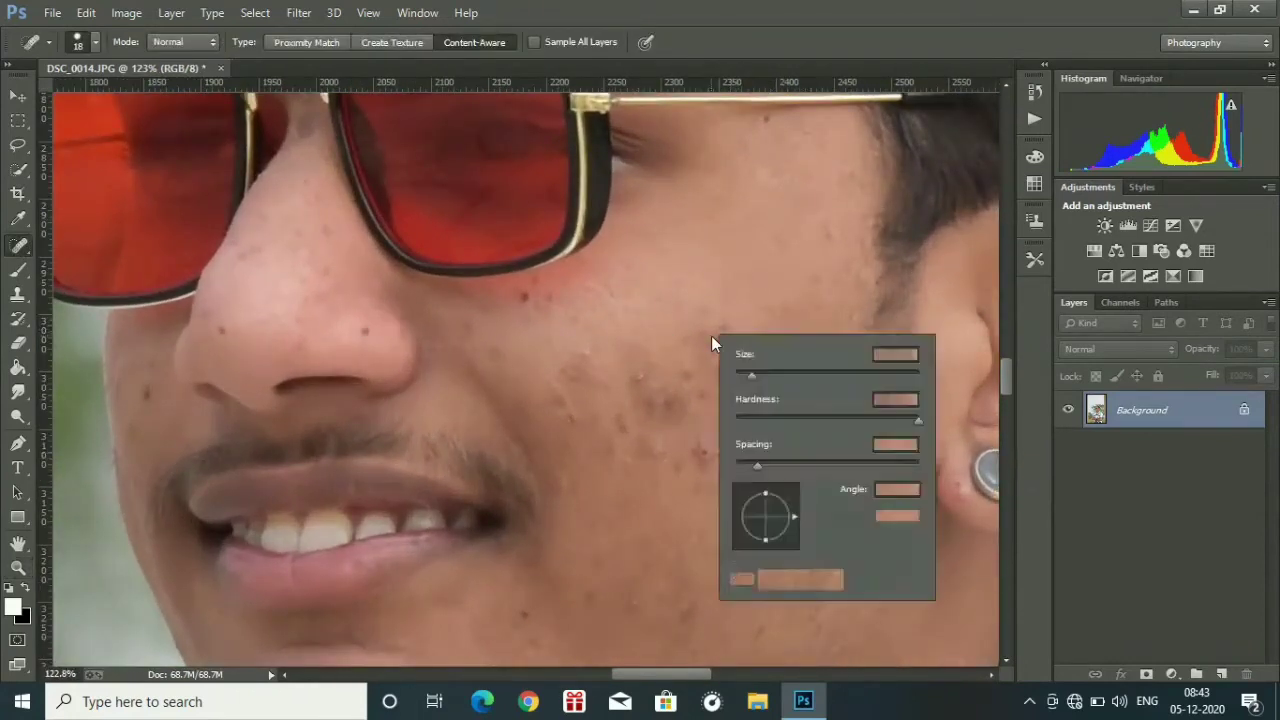
pyautogui.click(763, 368)
pyautogui.press('Return')
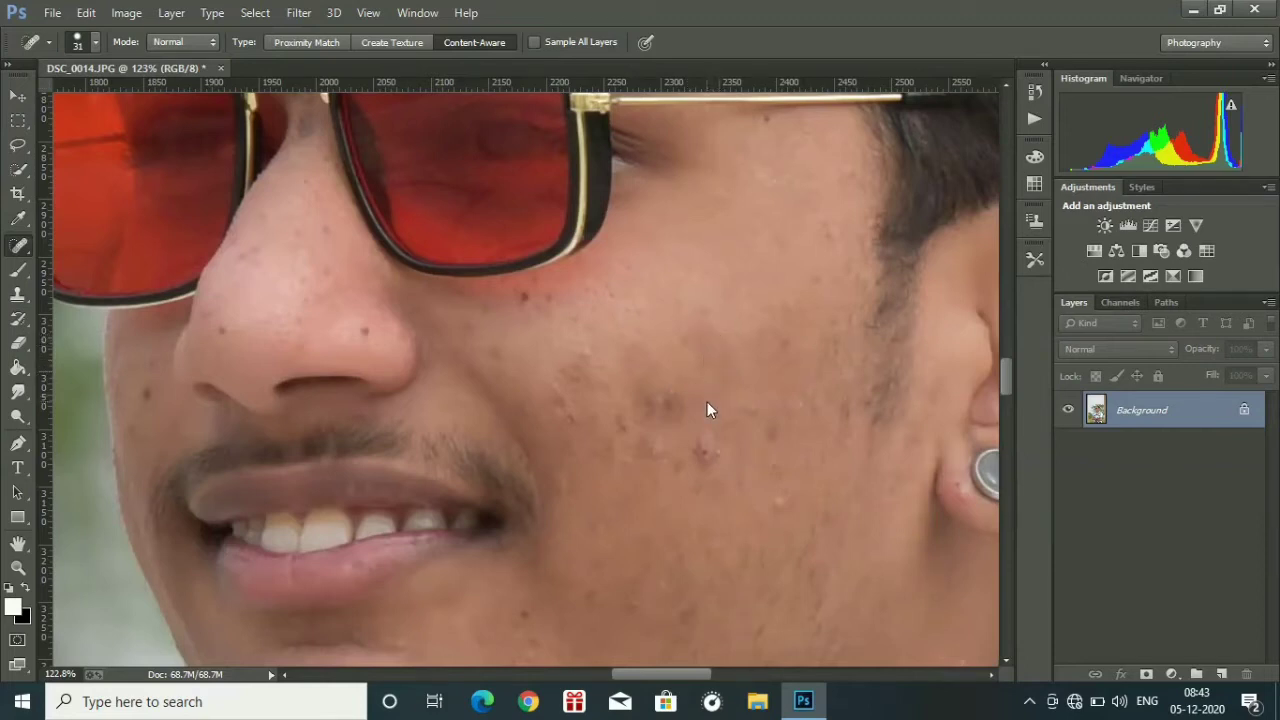
# Heal the dark spots and blemishes on the man's cheeks and nose with the Spot Healing Brush.
pyautogui.click(654, 450)
pyautogui.click(773, 468)
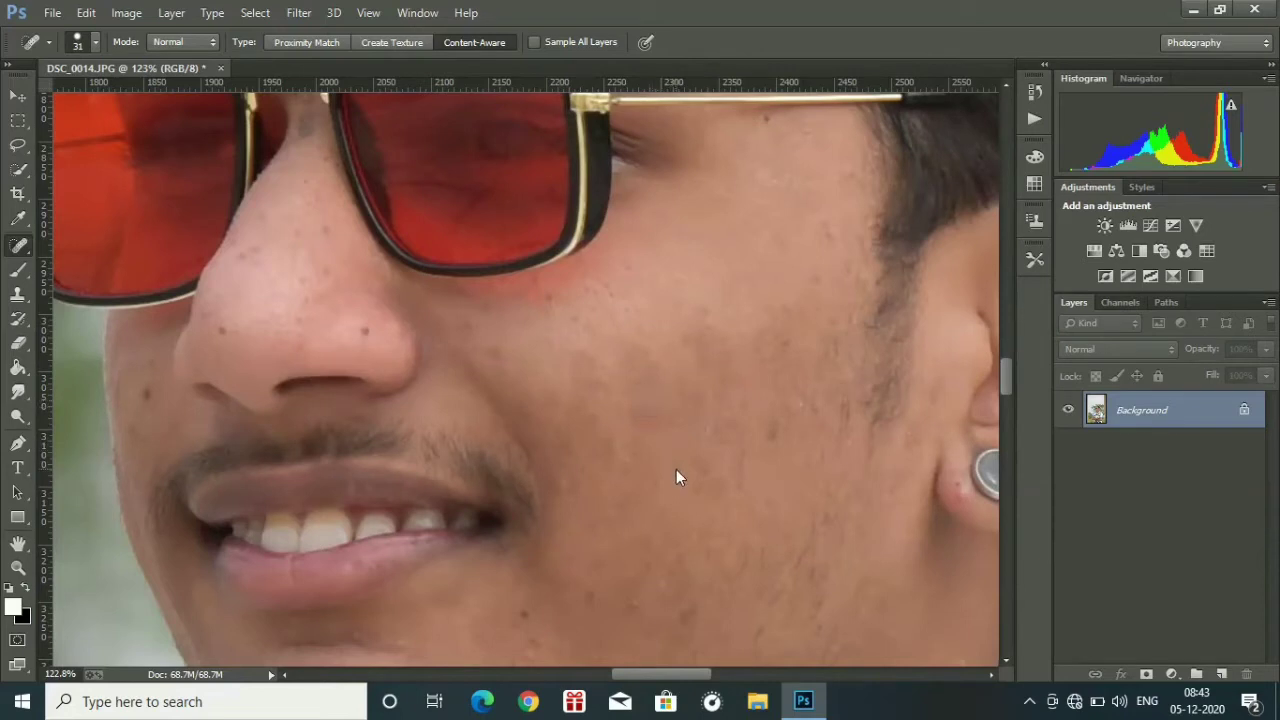
pyautogui.click(618, 468)
pyautogui.click(368, 334)
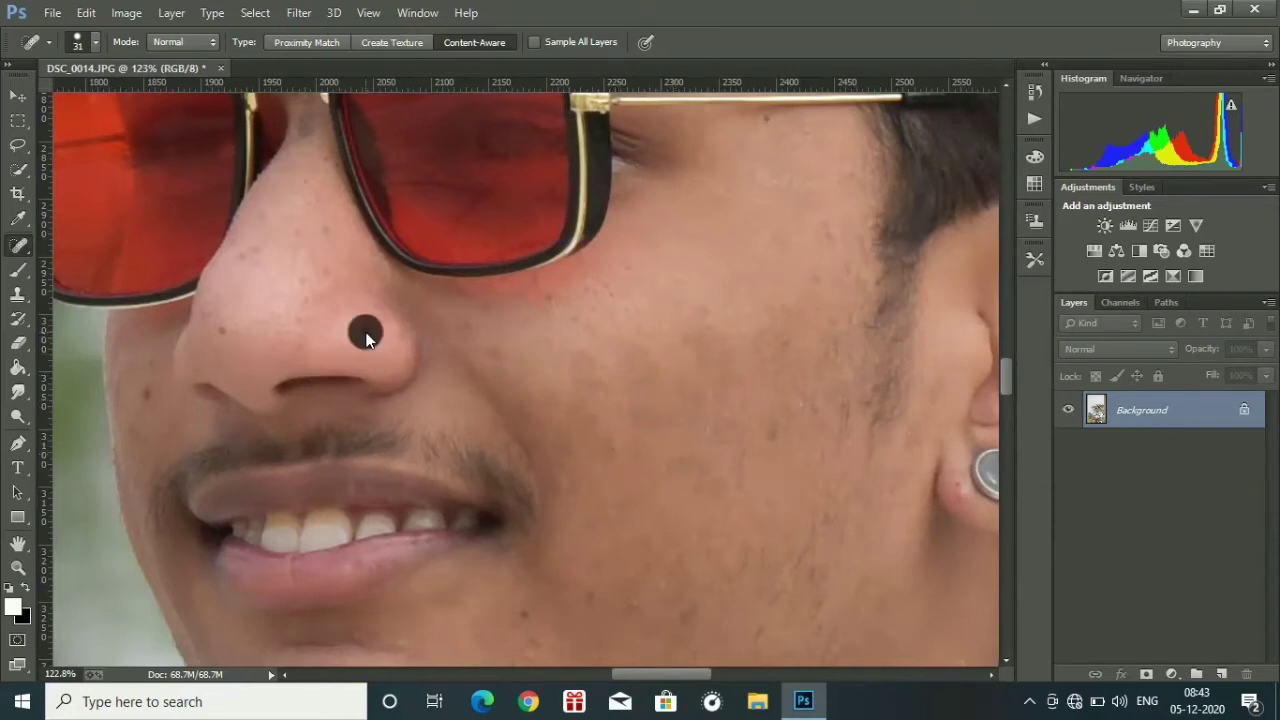
pyautogui.click(227, 324)
pyautogui.click(146, 396)
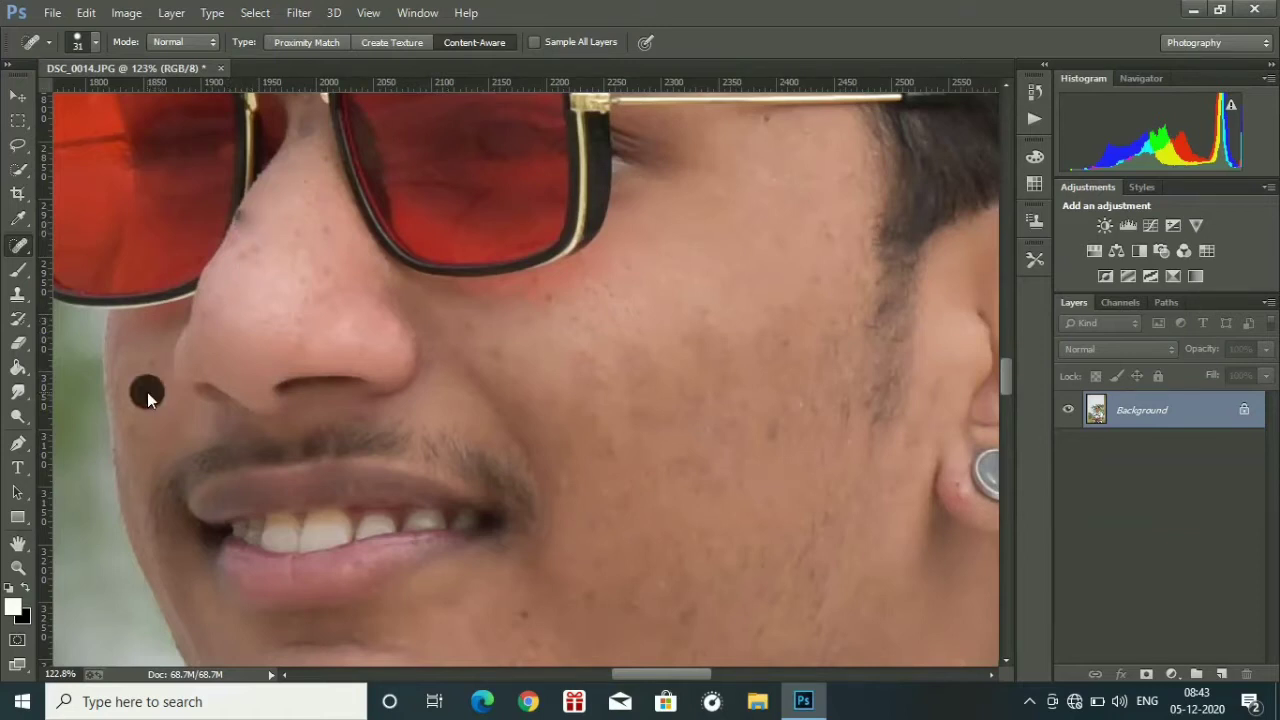
# Heal the spots on the forehead, the temple and just below the glasses' arm with the Spot Healing Brush.
pyautogui.click(22, 566)
pyautogui.moveTo(550, 489); pyautogui.dragTo(505, 517)
pyautogui.moveTo(559, 558); pyautogui.dragTo(599, 551)
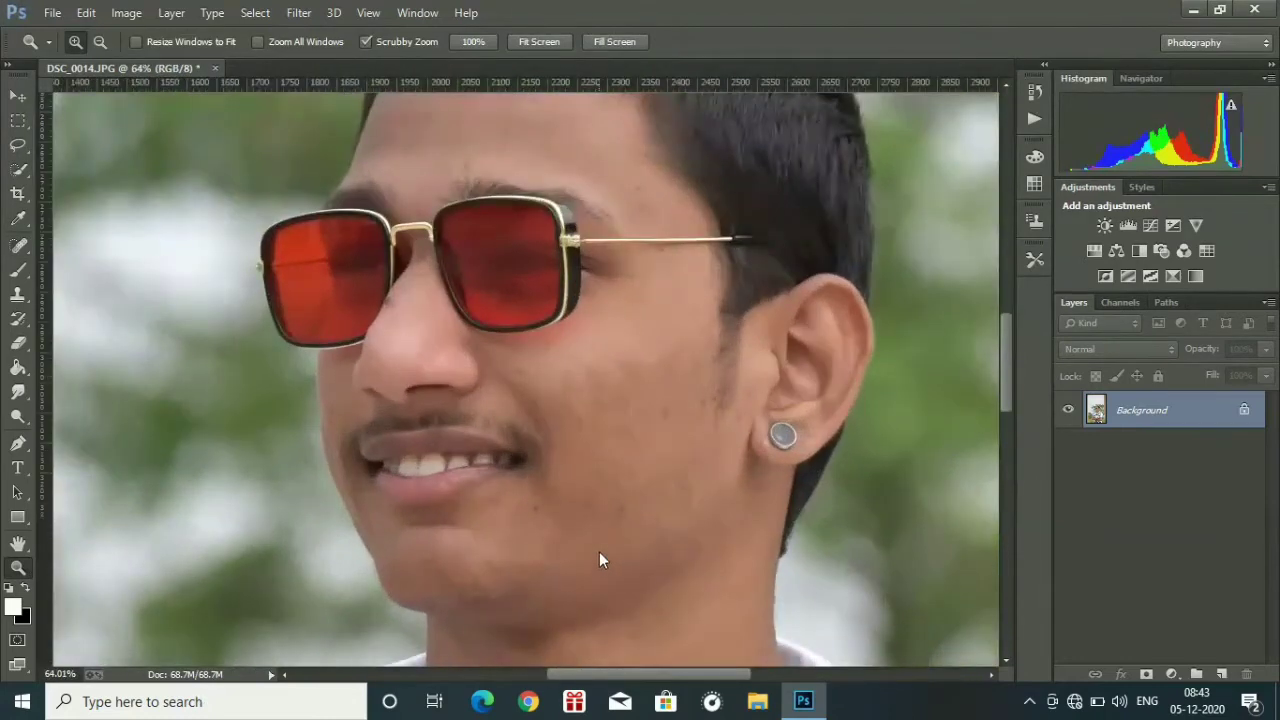
pyautogui.moveTo(548, 192); pyautogui.dragTo(545, 223)
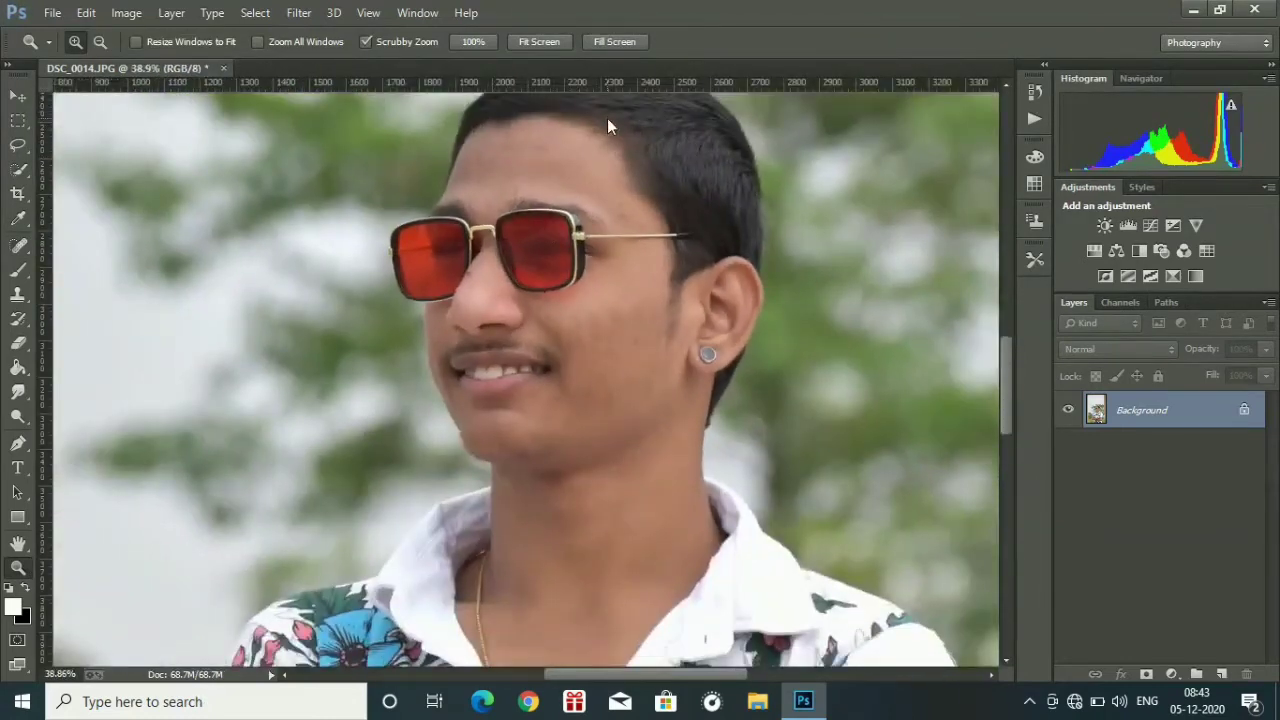
pyautogui.moveTo(619, 131); pyautogui.dragTo(686, 250)
pyautogui.click(18, 245)
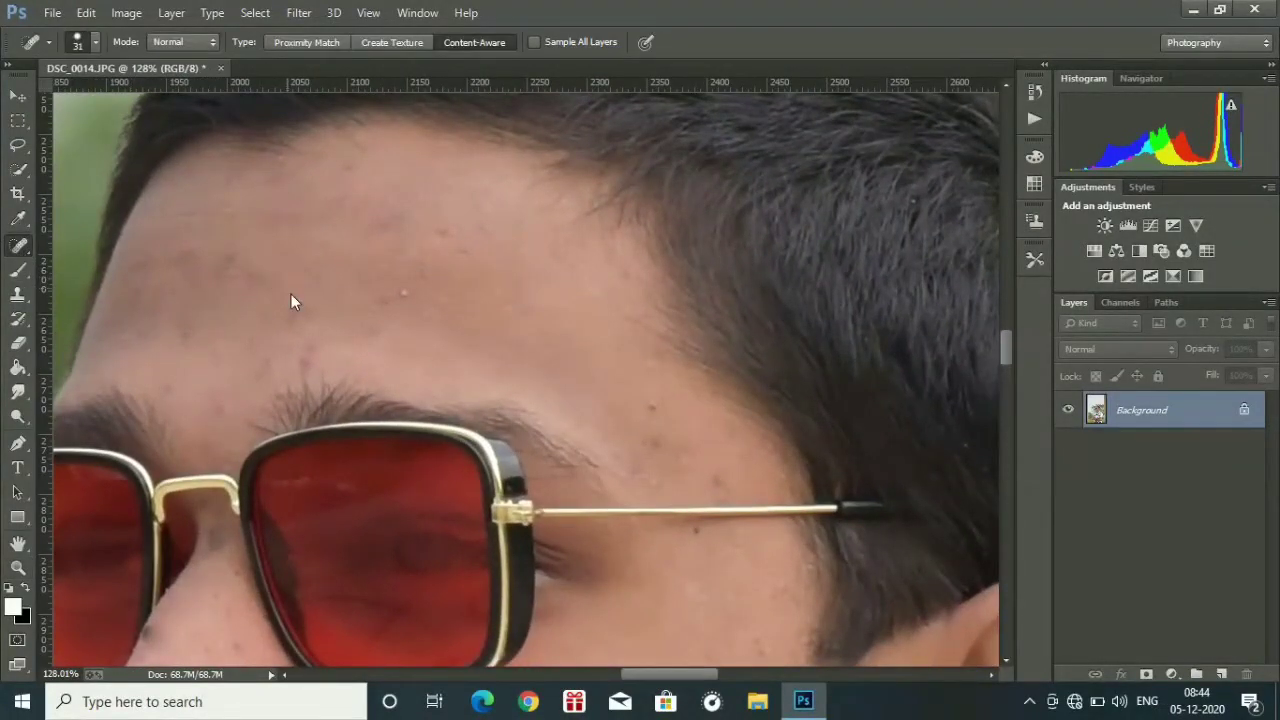
pyautogui.click(307, 356)
pyautogui.click(227, 262)
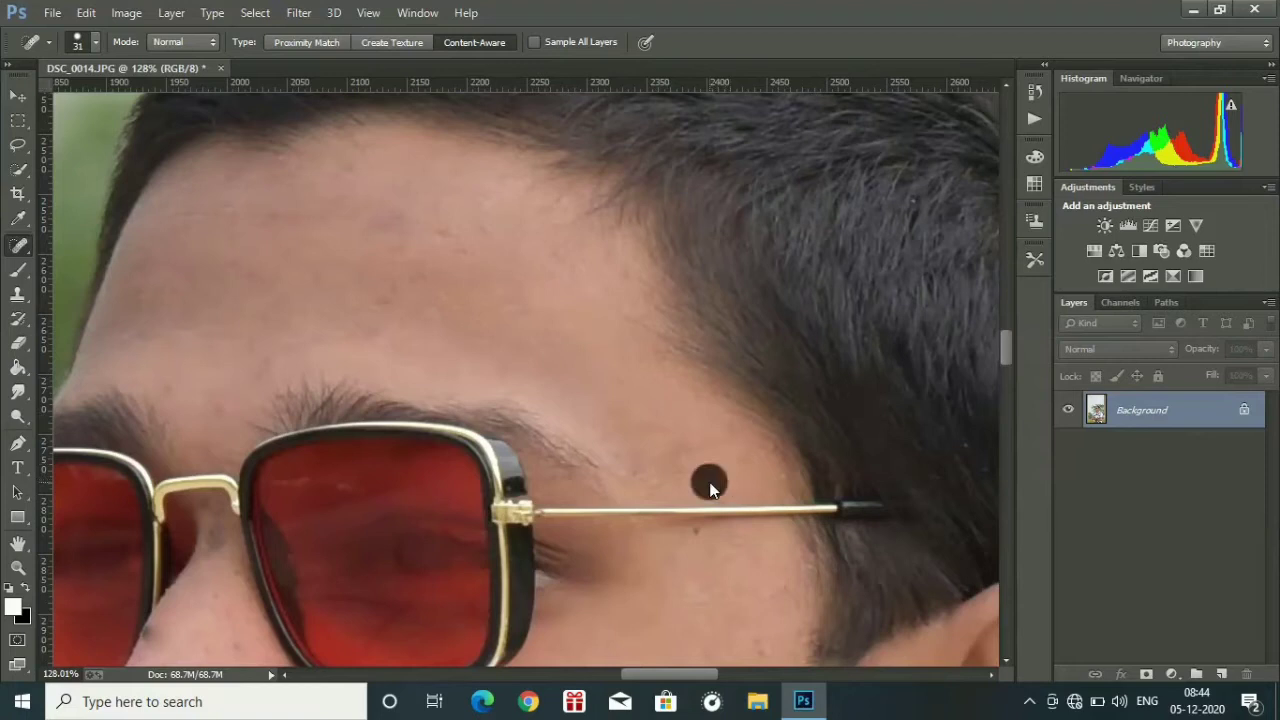
pyautogui.moveTo(697, 527); pyautogui.dragTo(699, 531)
pyautogui.hotkey('ctrl', 'z')
pyautogui.click(255, 344)
# Smooth the skin by applying the Imagenomic Portraiture filter with the Default preset, checking the face in the preview.
pyautogui.click(18, 566)
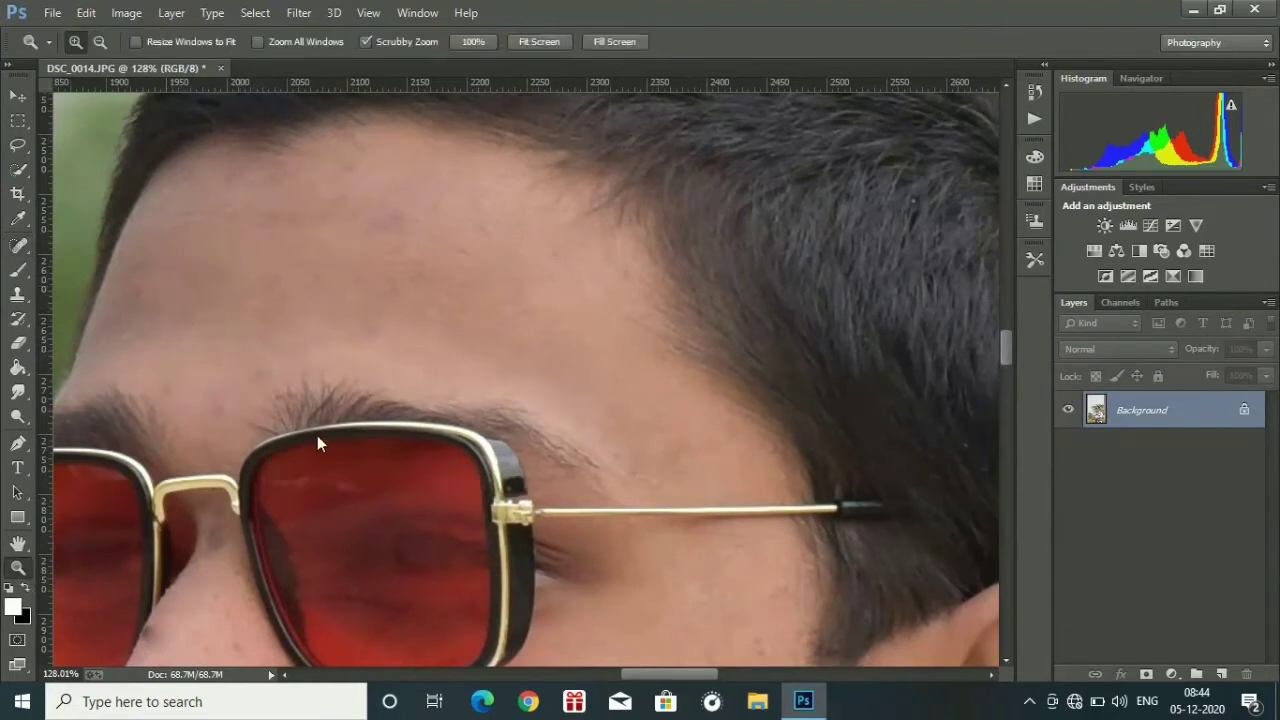
pyautogui.moveTo(352, 432); pyautogui.dragTo(261, 426)
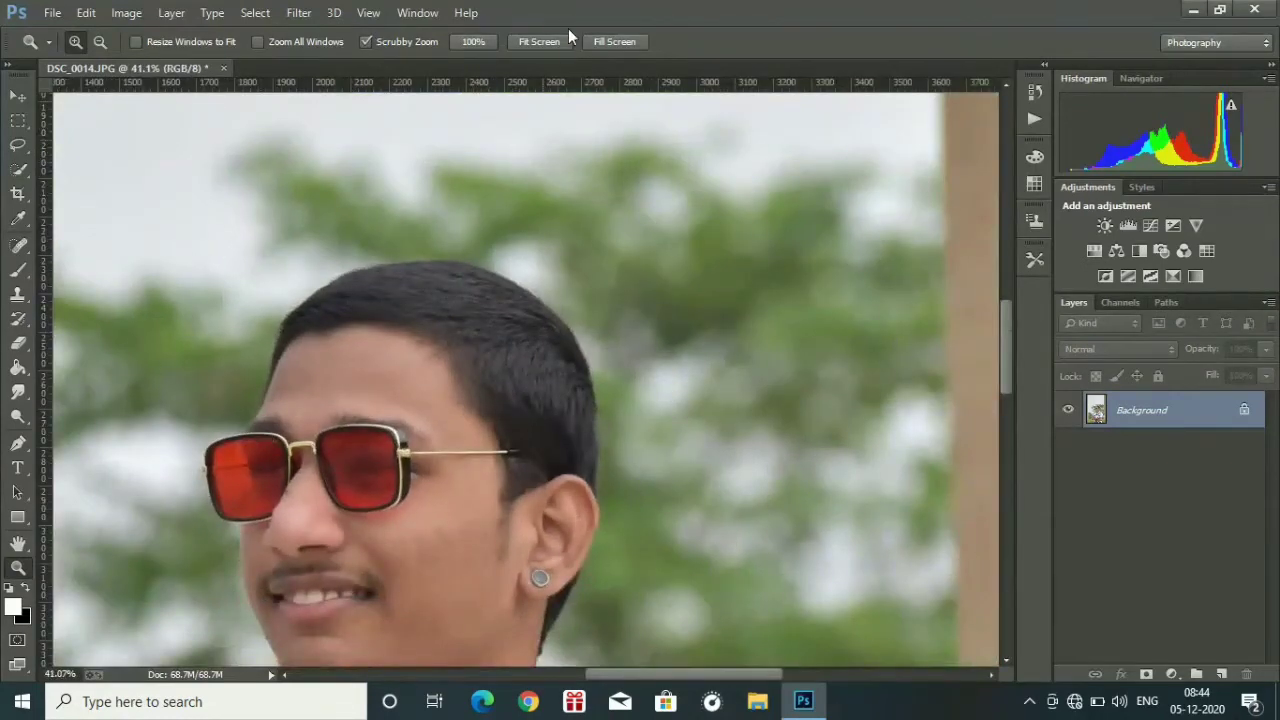
pyautogui.click(546, 41)
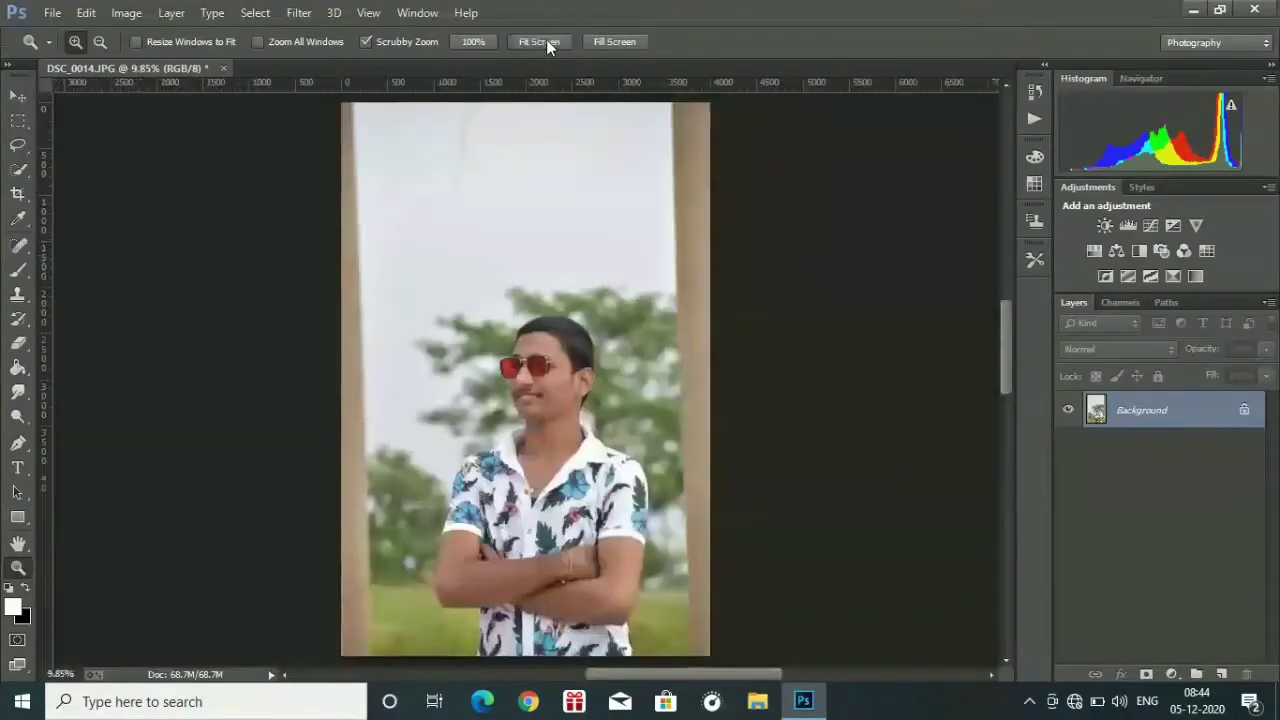
pyautogui.click(305, 12)
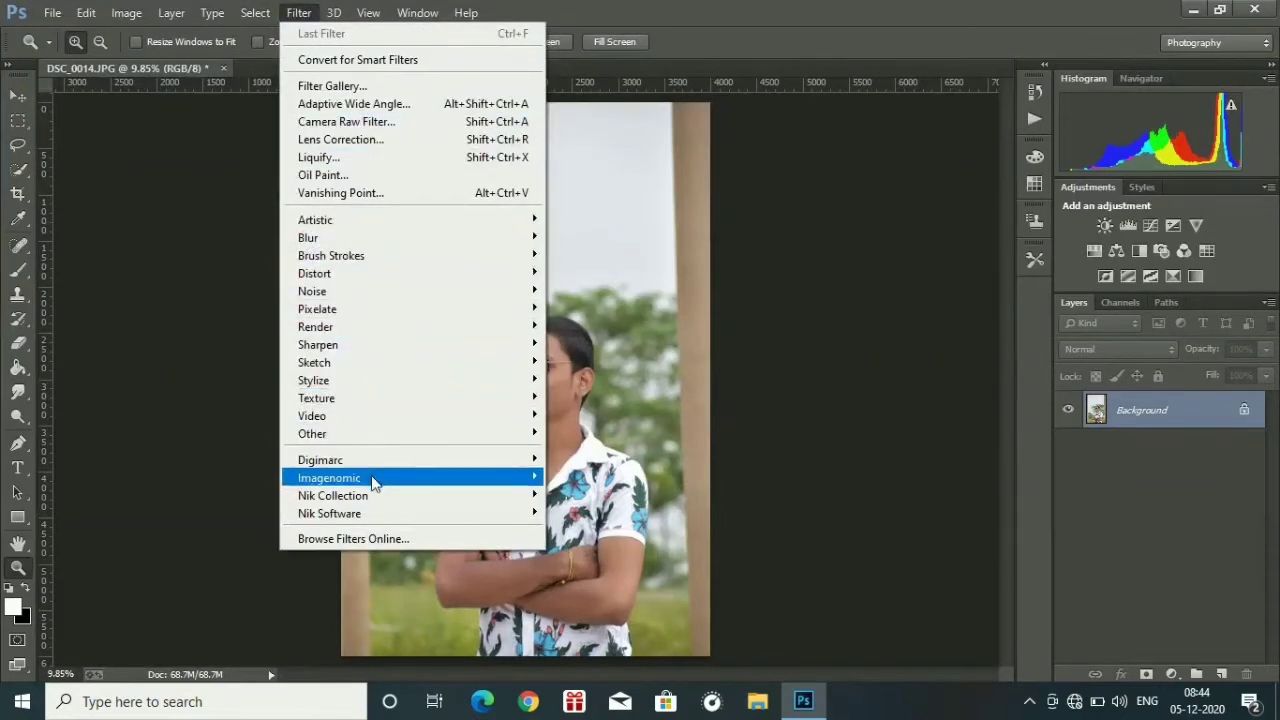
pyautogui.moveTo(371, 484)
pyautogui.click(603, 495)
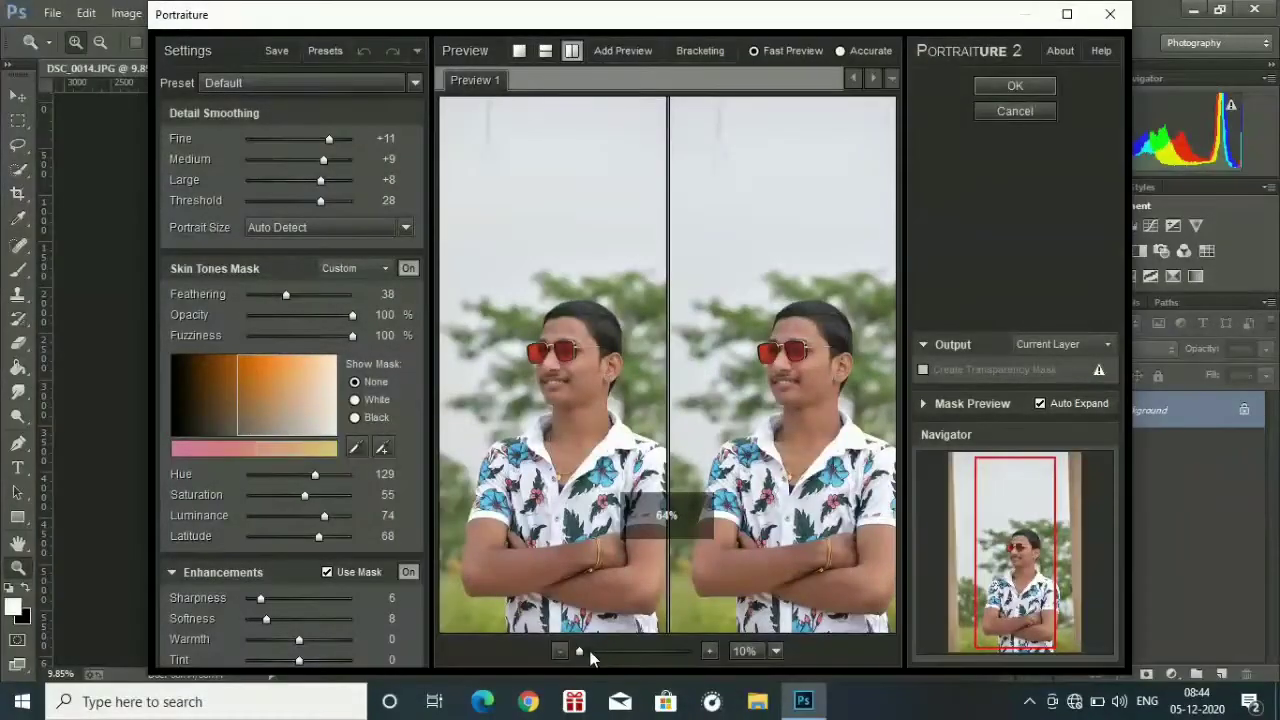
pyautogui.moveTo(585, 653); pyautogui.dragTo(619, 652)
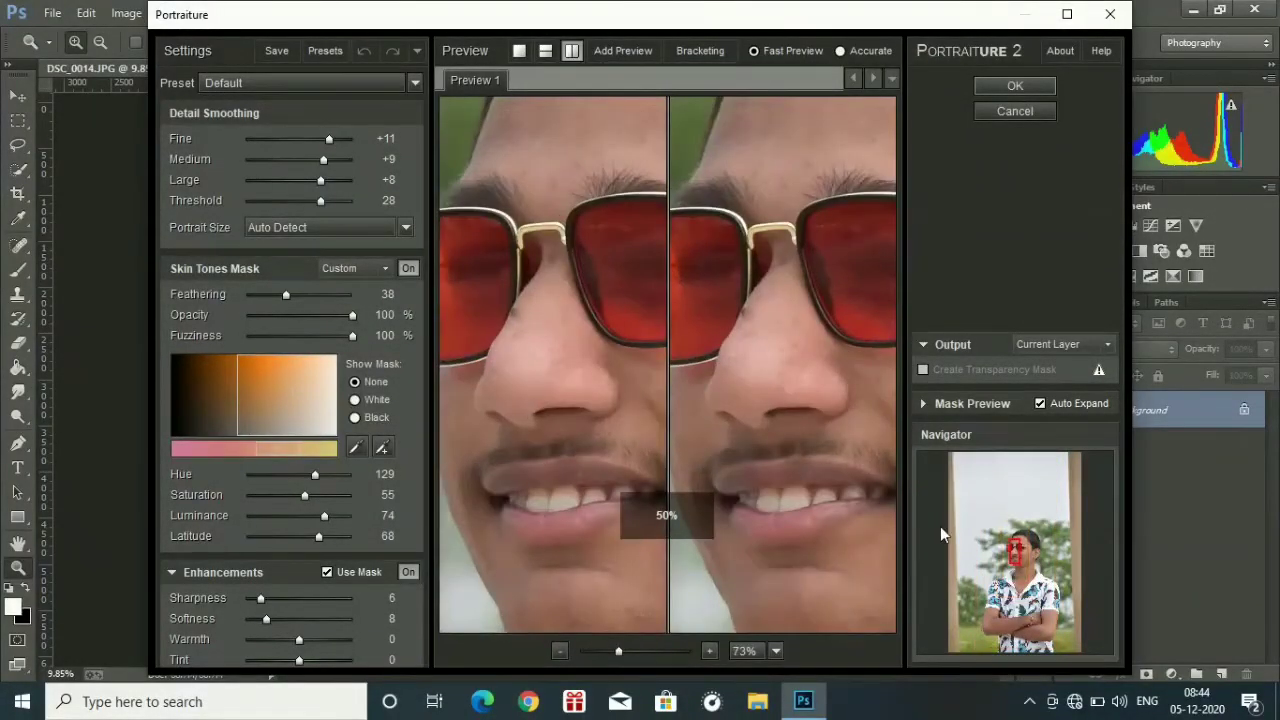
pyautogui.moveTo(1015, 565)
pyautogui.mouseDown()
pyautogui.moveTo(1034, 575)
pyautogui.moveTo(1021, 558)
pyautogui.mouseUp()
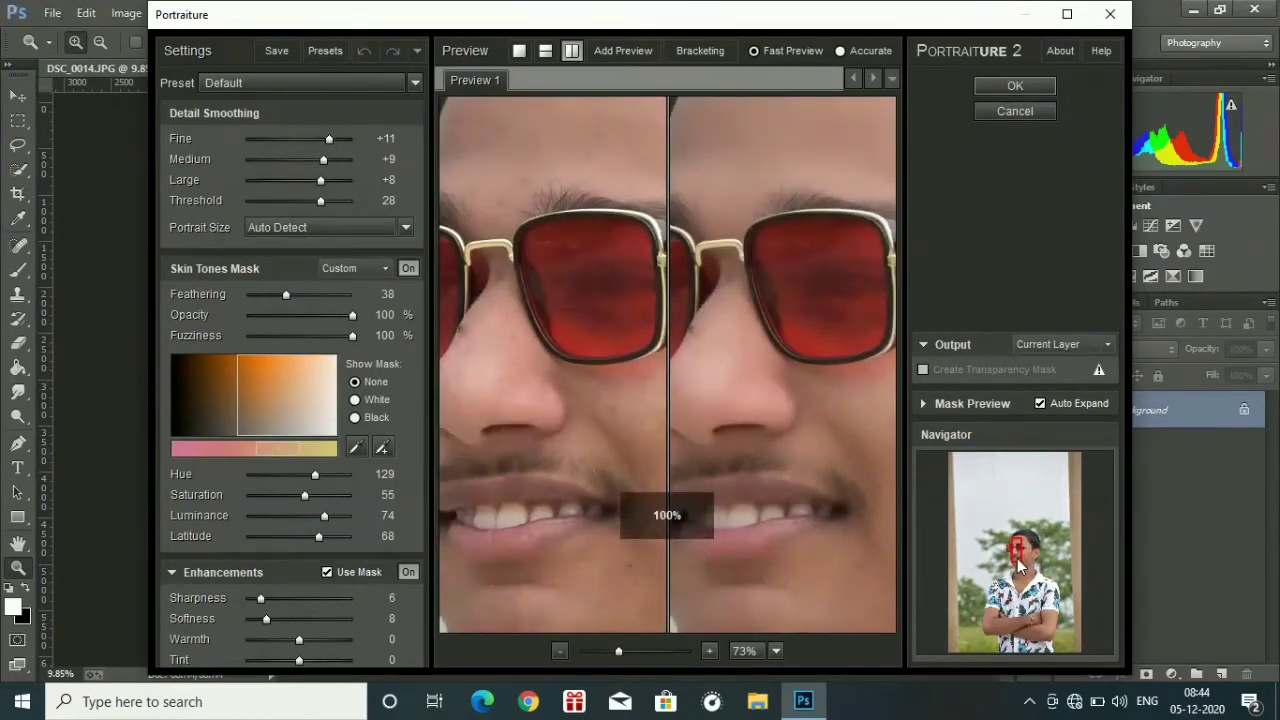
pyautogui.click(992, 89)
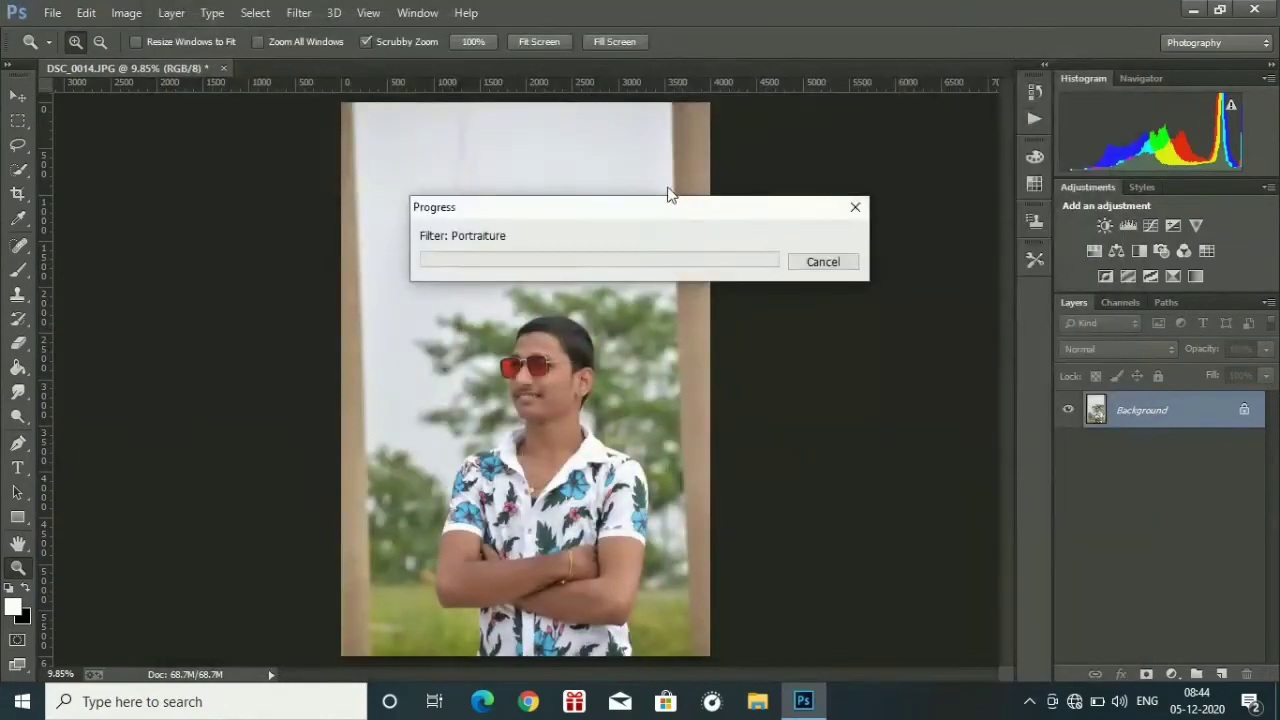
pyautogui.moveTo(651, 206); pyautogui.dragTo(915, 183)
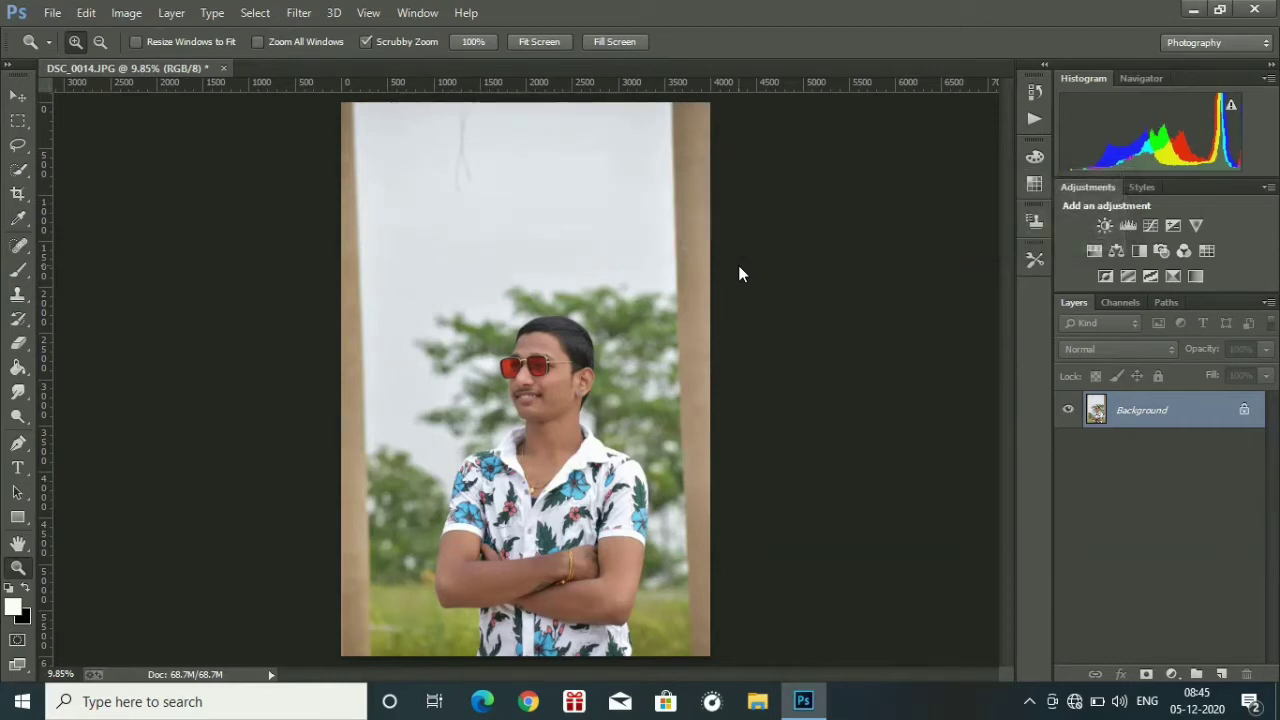
# Start the Camera Raw Filter and set Whites to +24, Blacks to -28, Shadows to -20 and Highlights to -80.
pyautogui.click(310, 13)
pyautogui.click(343, 121)
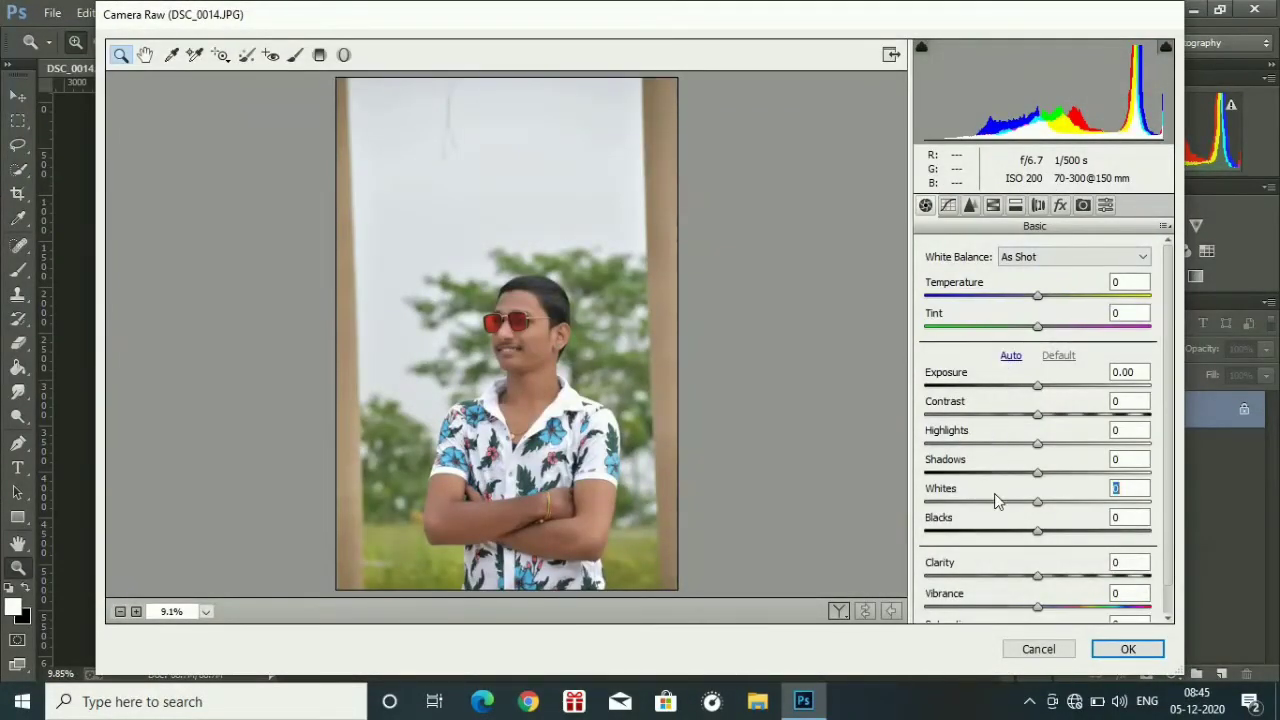
pyautogui.moveTo(1037, 501)
pyautogui.mouseDown()
pyautogui.moveTo(1050, 501)
pyautogui.moveTo(1018, 494)
pyautogui.mouseUp()
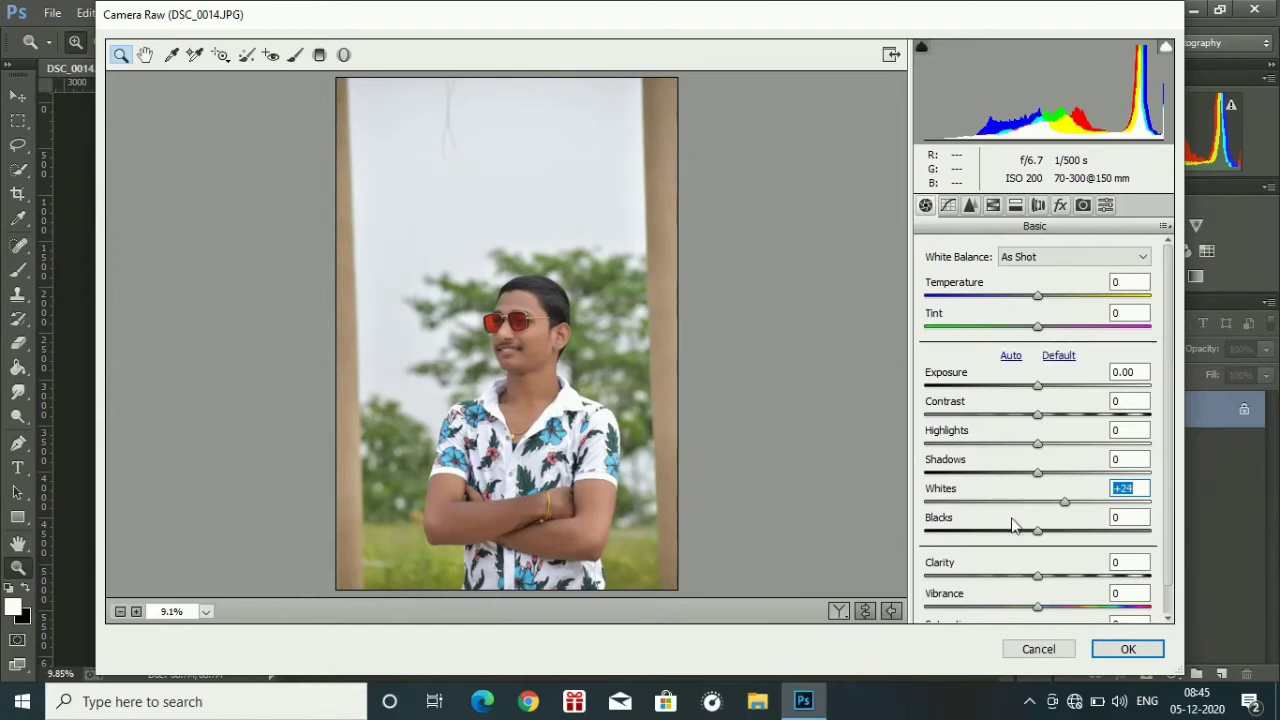
pyautogui.click(1008, 532)
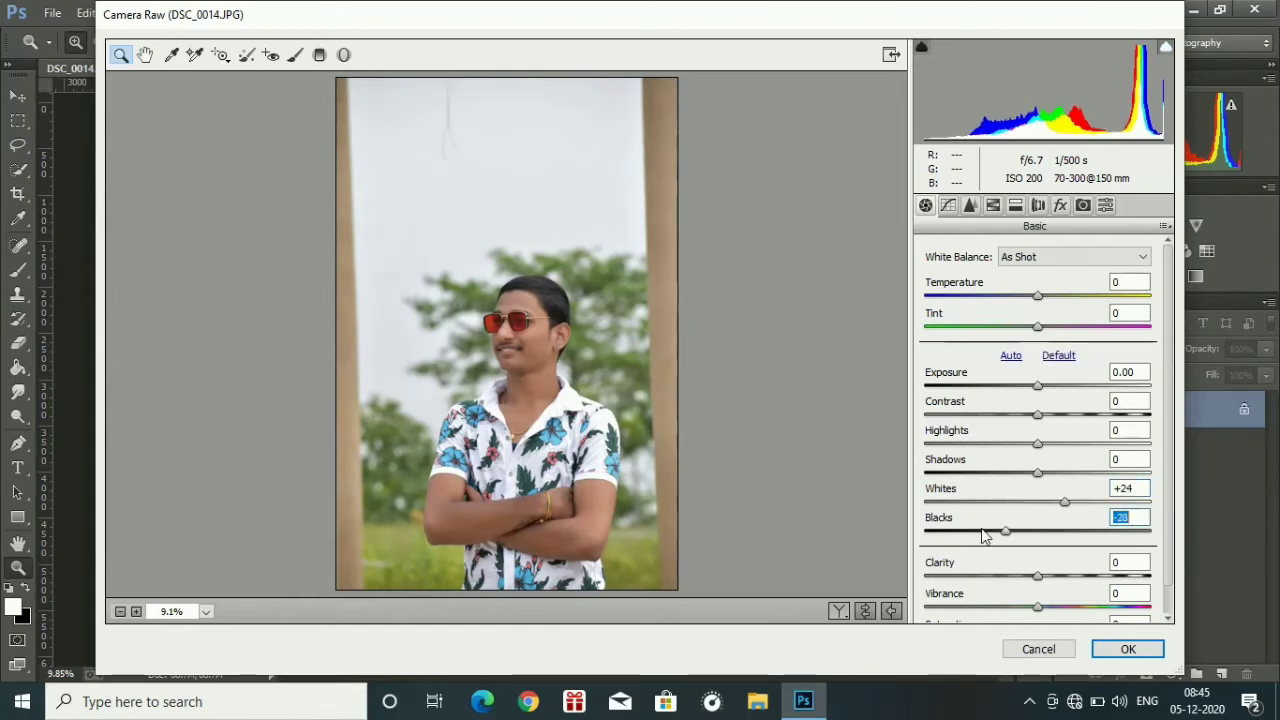
pyautogui.moveTo(1028, 466); pyautogui.dragTo(881, 443)
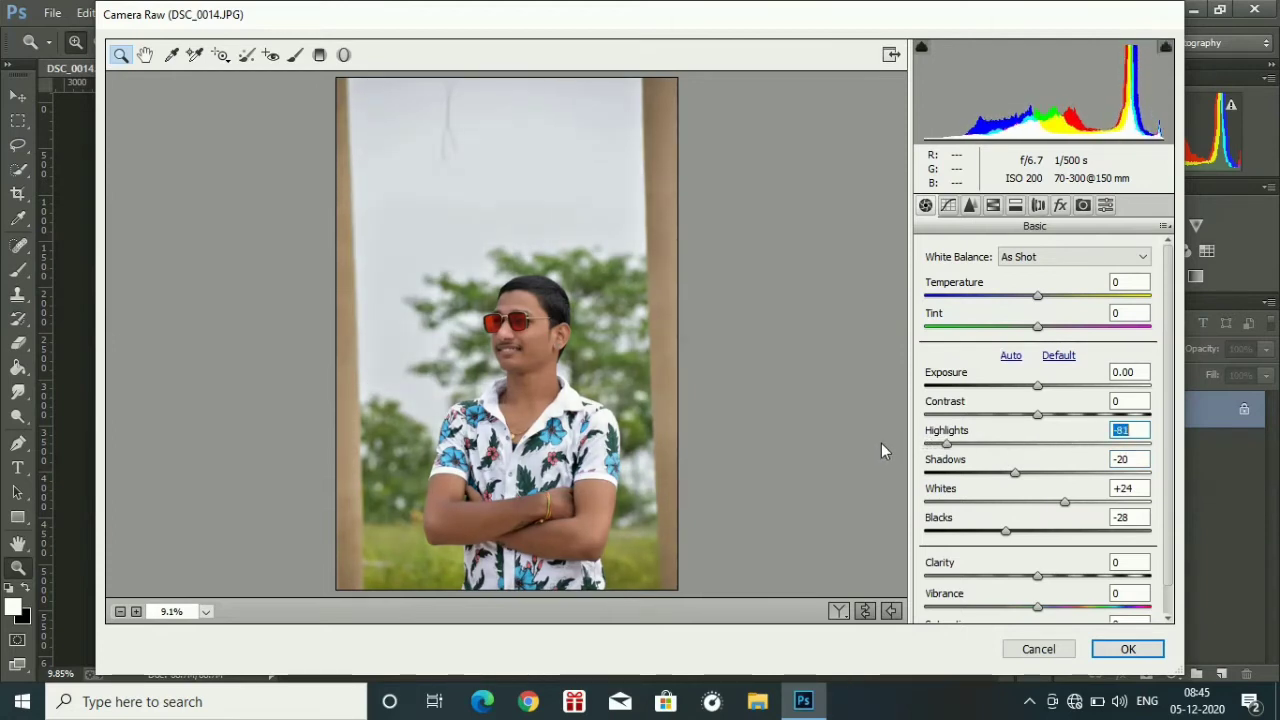
# Readjust the Camera Raw tones to Shadows +19, Whites -9 and Blacks -65.
pyautogui.doubleClick(1015, 470)
pyautogui.moveTo(1037, 472); pyautogui.dragTo(1060, 473)
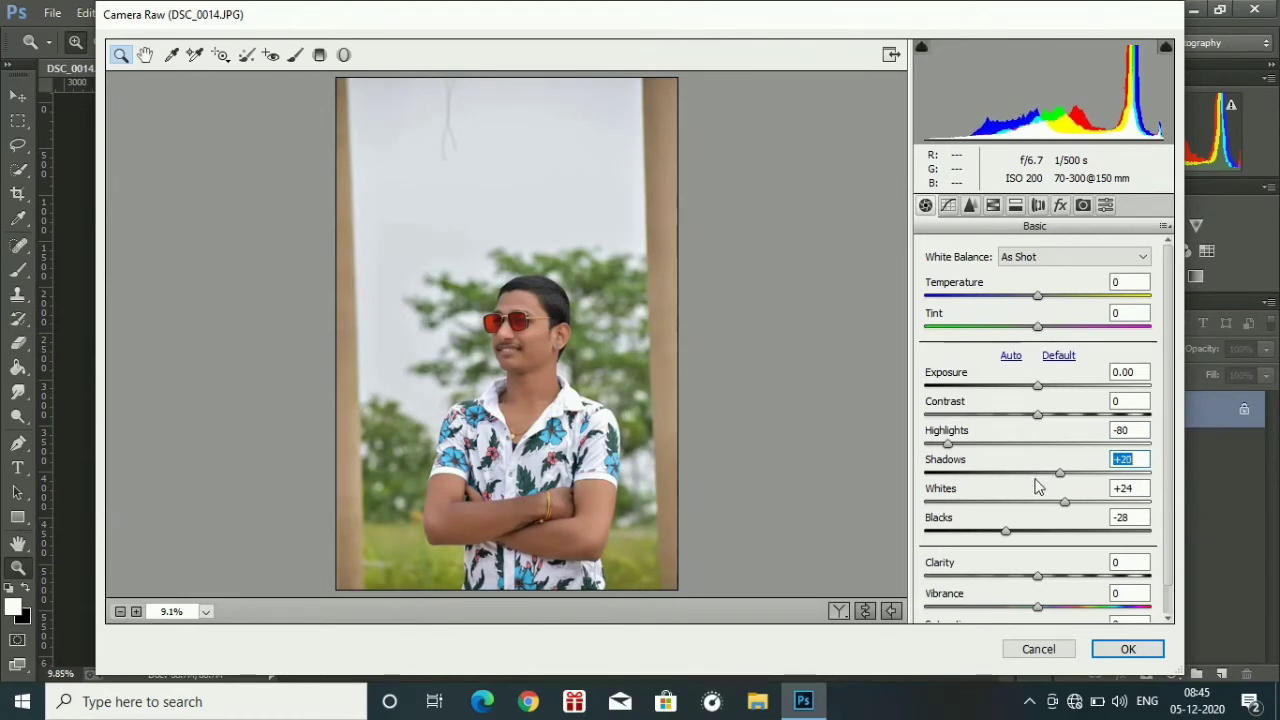
pyautogui.press('Tab')
pyautogui.moveTo(991, 494); pyautogui.dragTo(955, 533)
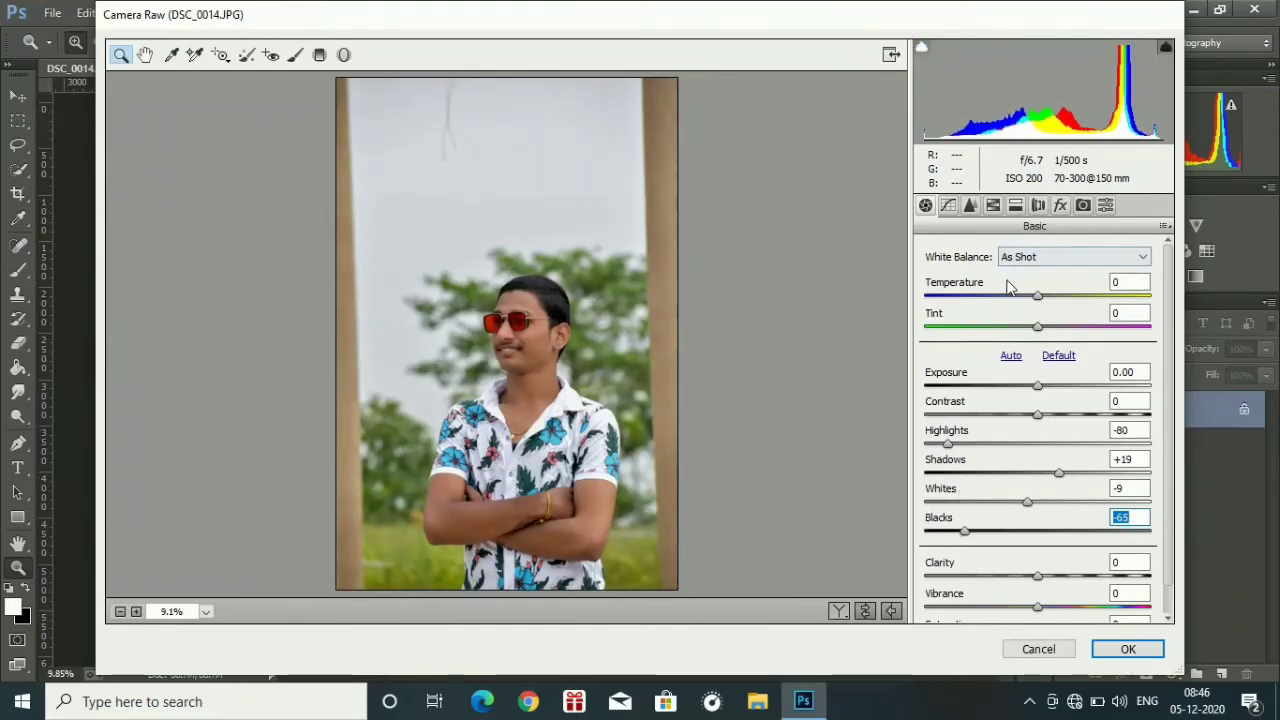
# Set Temperature to -2, Clarity to +12 and Vibrance to +7 in the basic Camera Raw adjustments.
pyautogui.moveTo(1007, 281); pyautogui.dragTo(1006, 288)
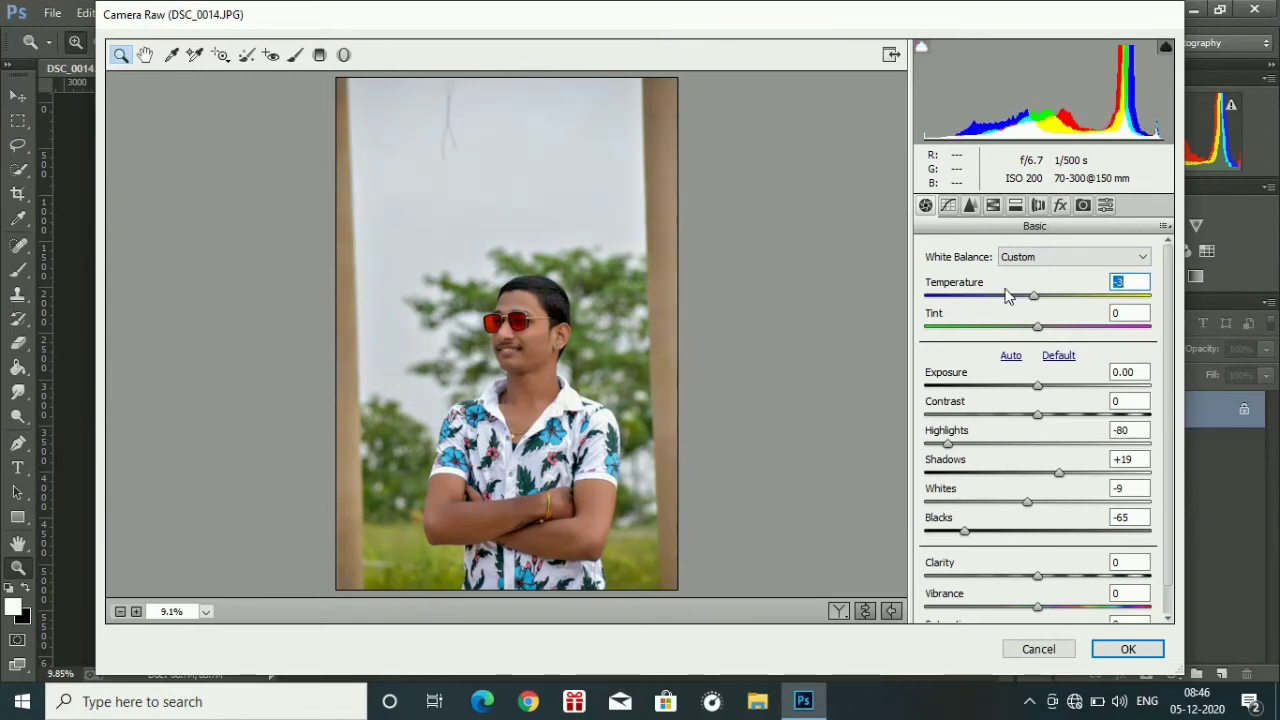
pyautogui.write('-2')
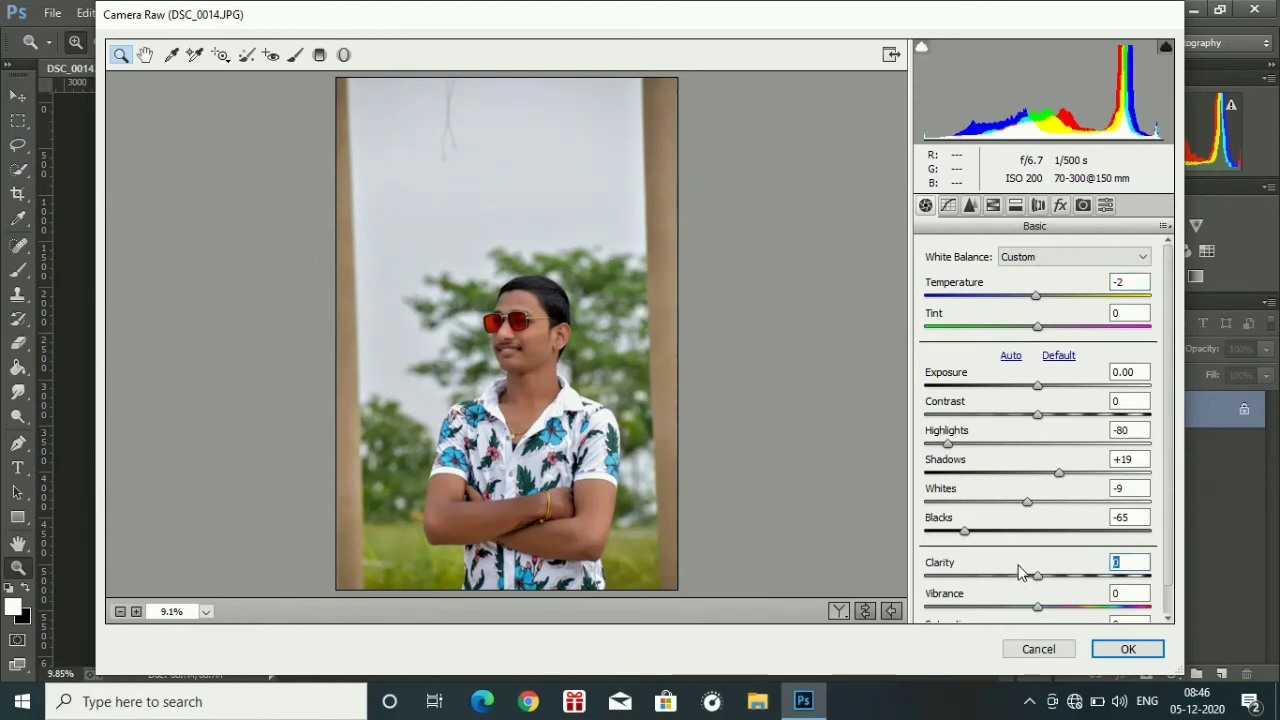
pyautogui.moveTo(1020, 572); pyautogui.dragTo(1034, 603)
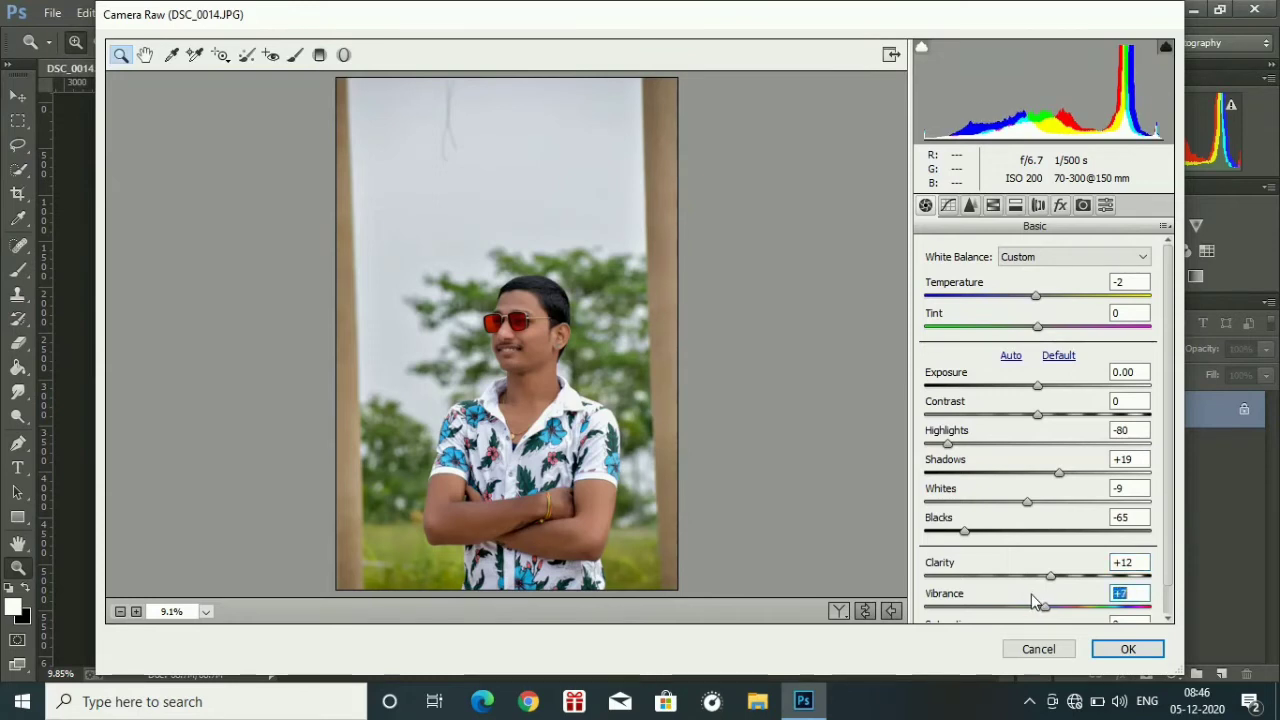
# Shape the RGB point tone curve with a point at input 172, output 179 and another at input 125, output 126.
pyautogui.click(947, 205)
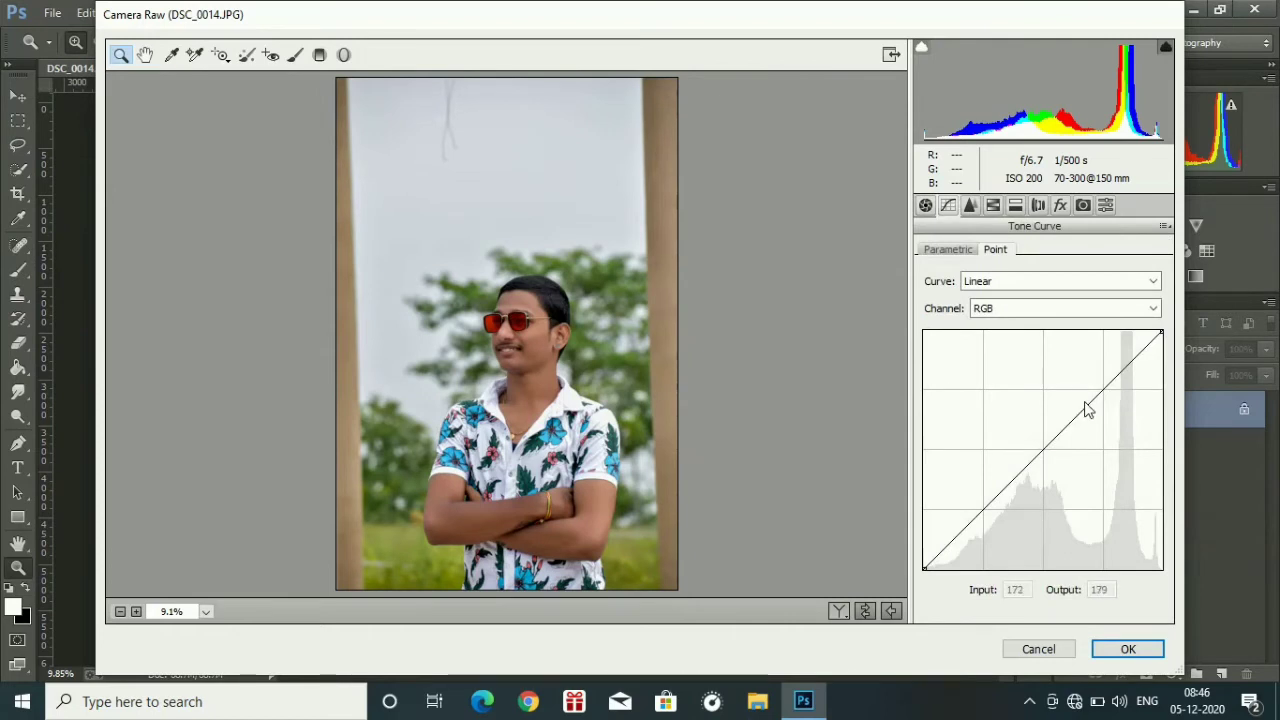
pyautogui.click(1085, 402)
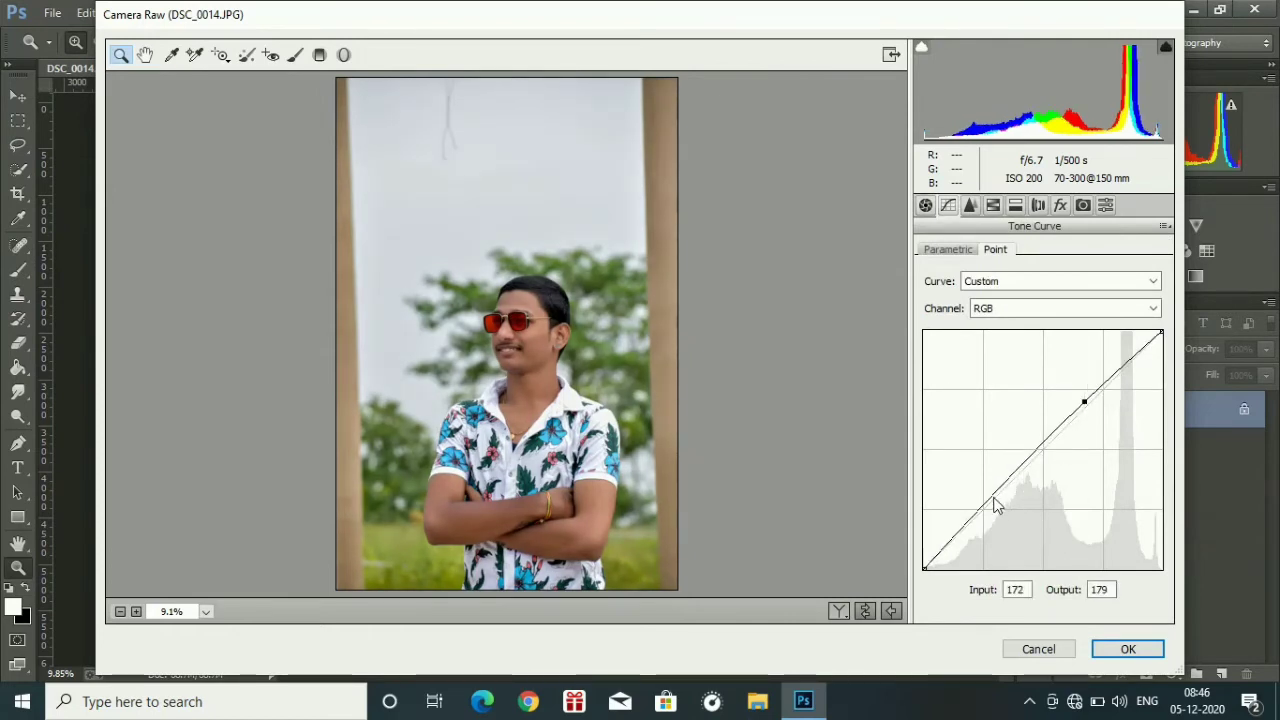
pyautogui.click(1038, 451)
pyautogui.moveTo(1039, 452); pyautogui.dragTo(1039, 453)
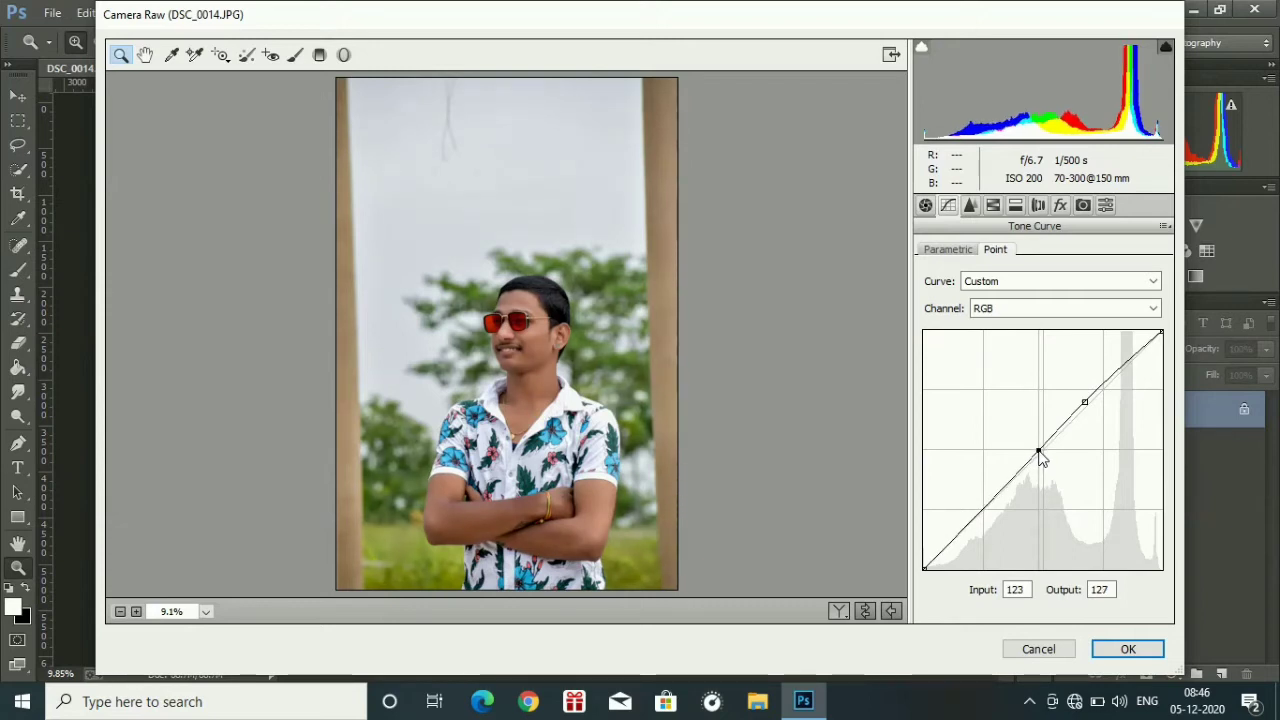
pyautogui.moveTo(1040, 457); pyautogui.dragTo(1042, 458)
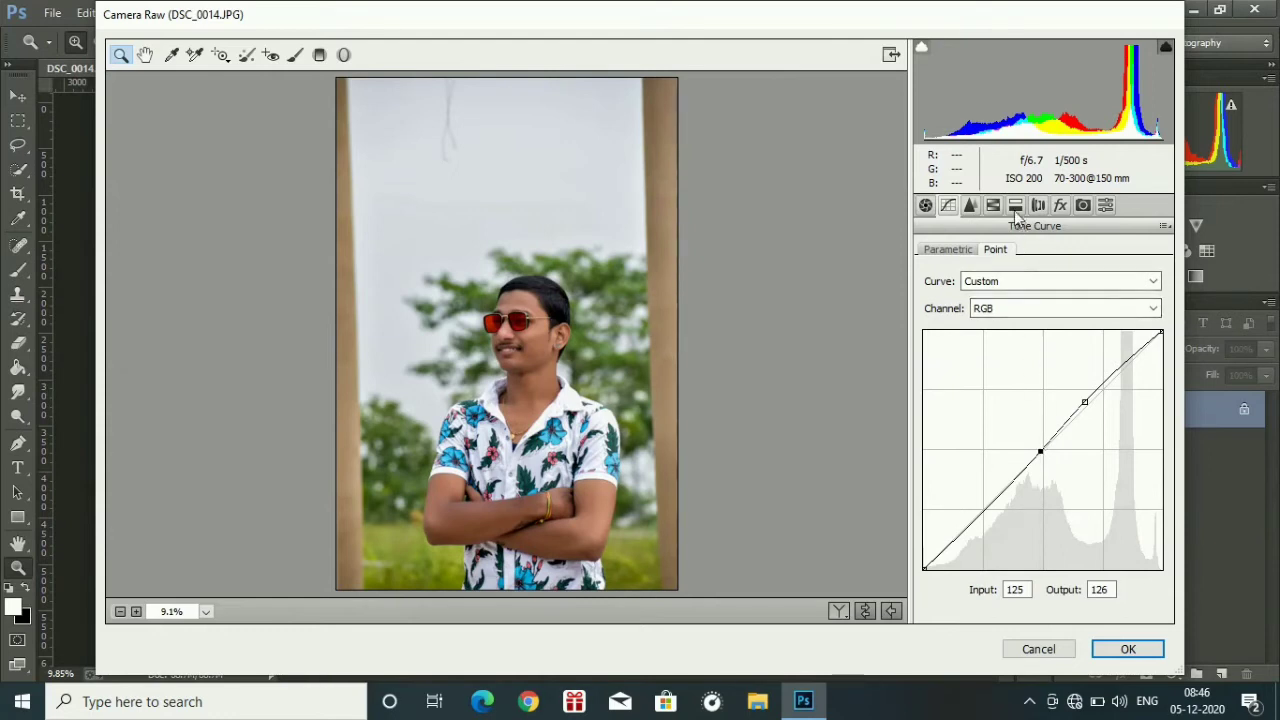
# Set the Luminance noise reduction to 5 in the Detail settings.
pyautogui.click(1002, 206)
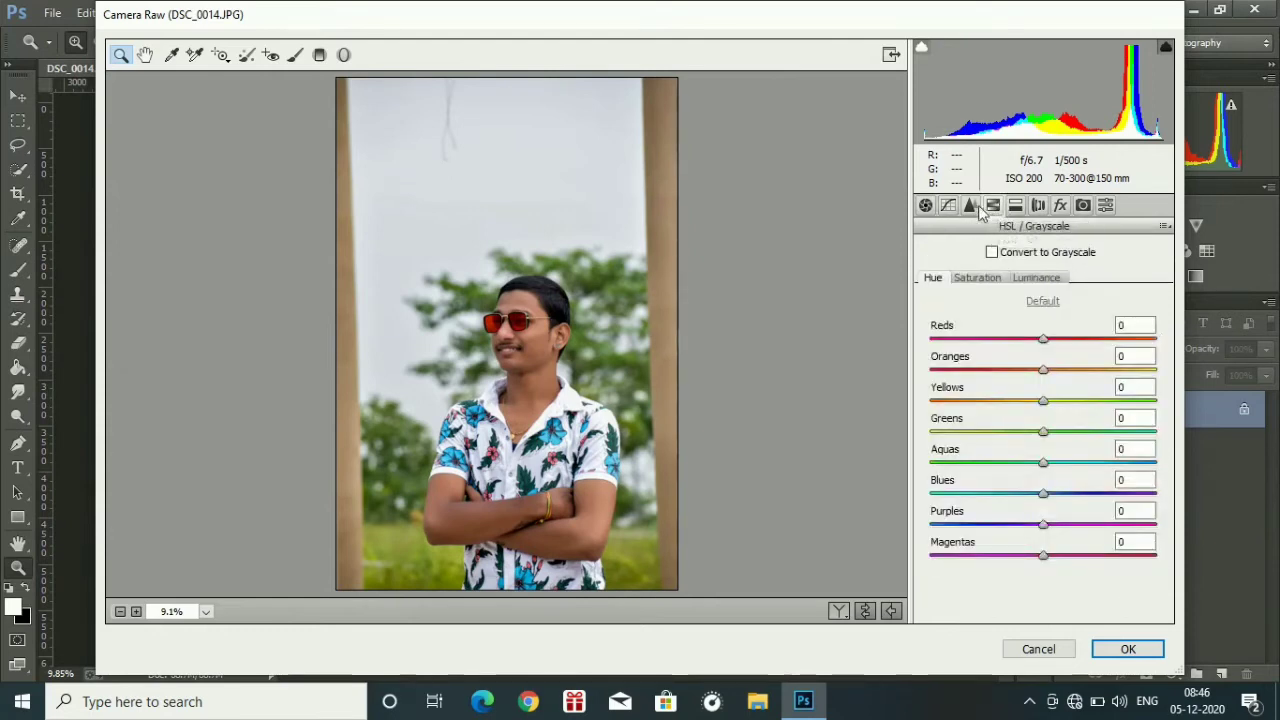
pyautogui.click(971, 206)
pyautogui.click(935, 436)
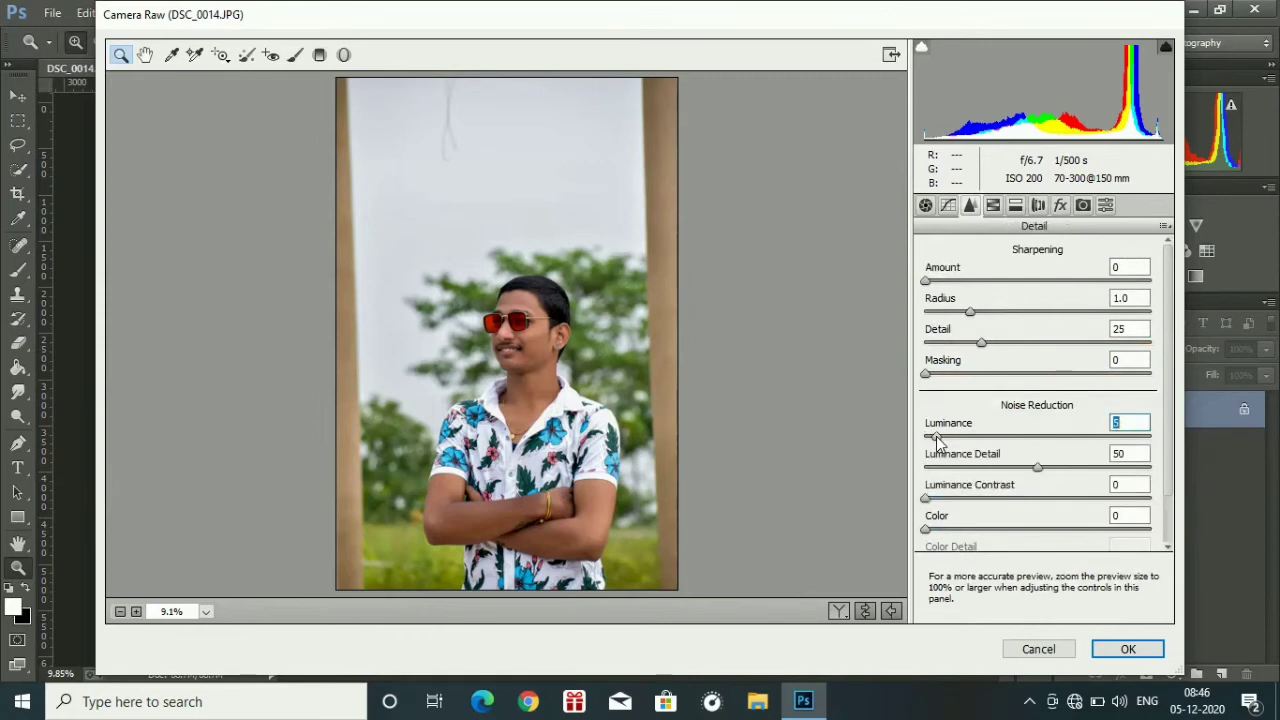
# Raise the HSL saturation of the Greens to +82.
pyautogui.click(993, 206)
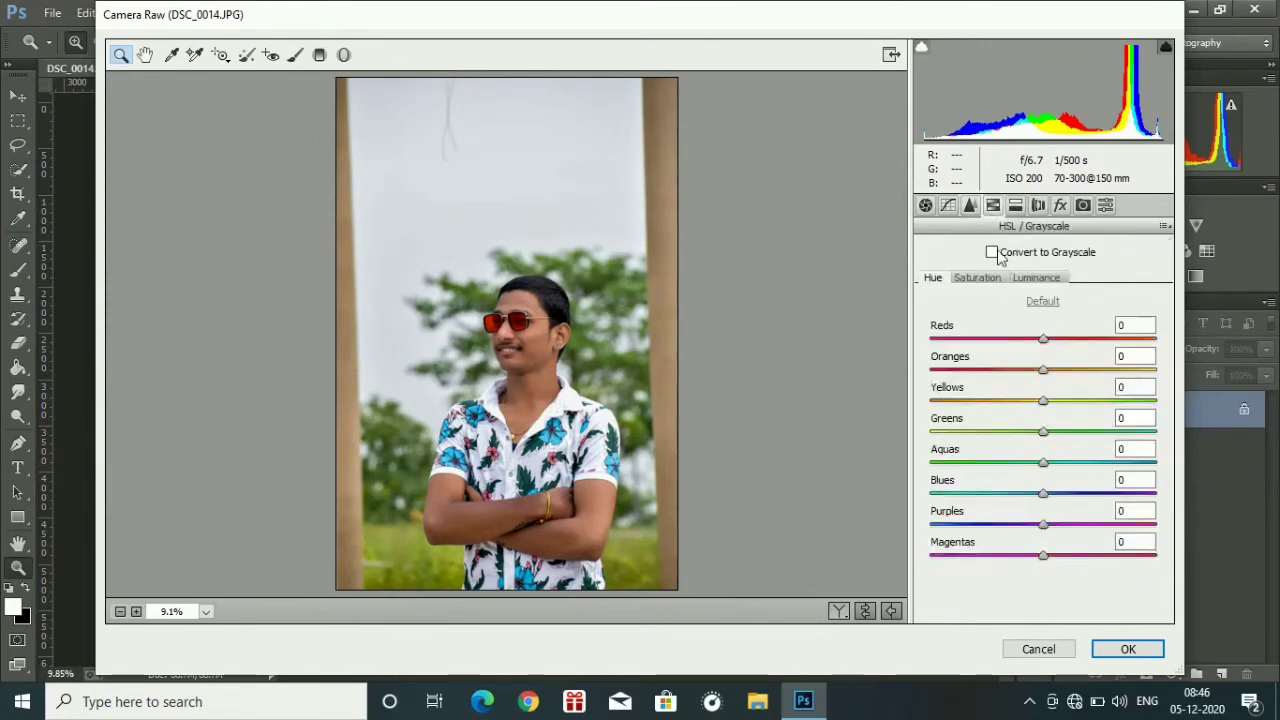
pyautogui.click(975, 278)
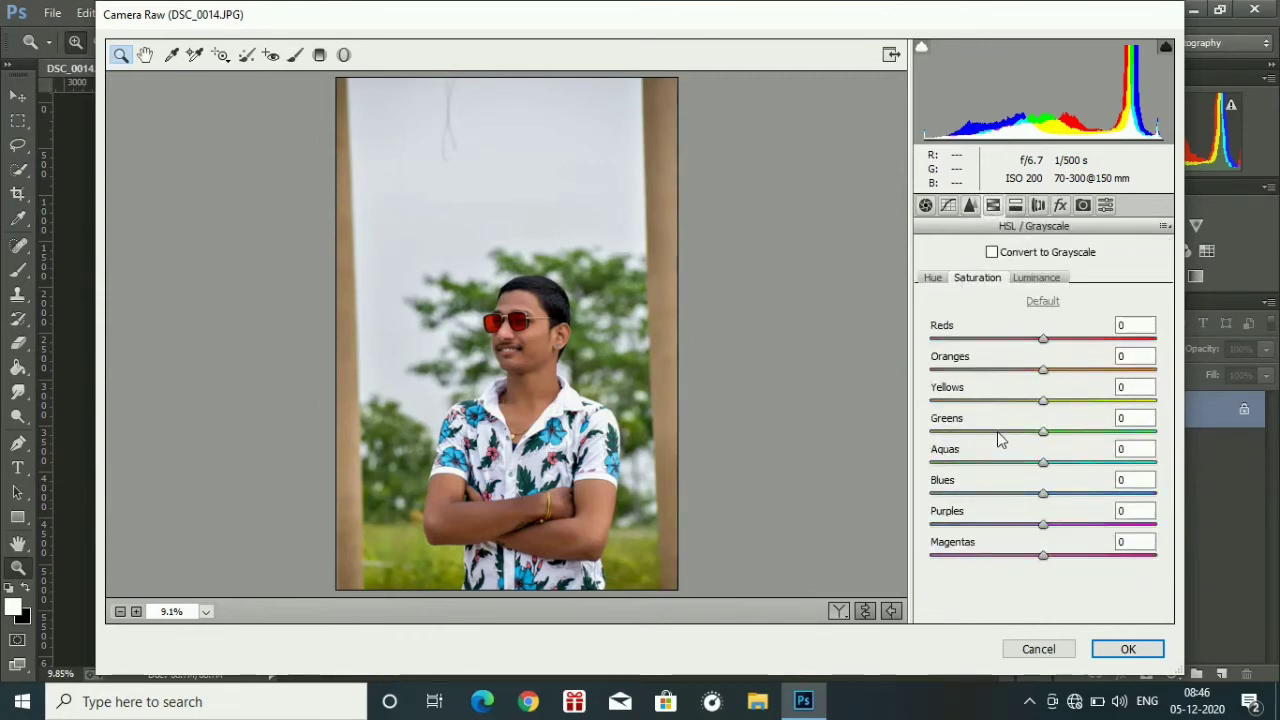
pyautogui.moveTo(997, 431); pyautogui.dragTo(1147, 447)
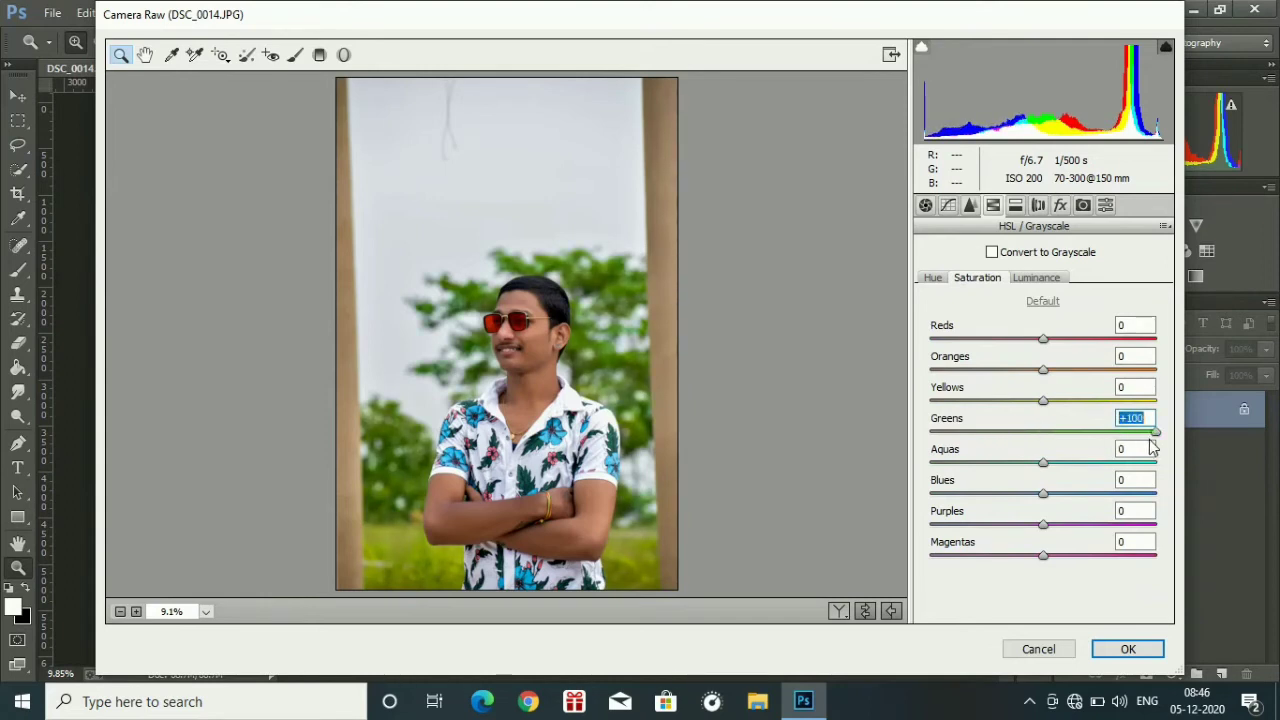
pyautogui.moveTo(1150, 447); pyautogui.dragTo(1133, 444)
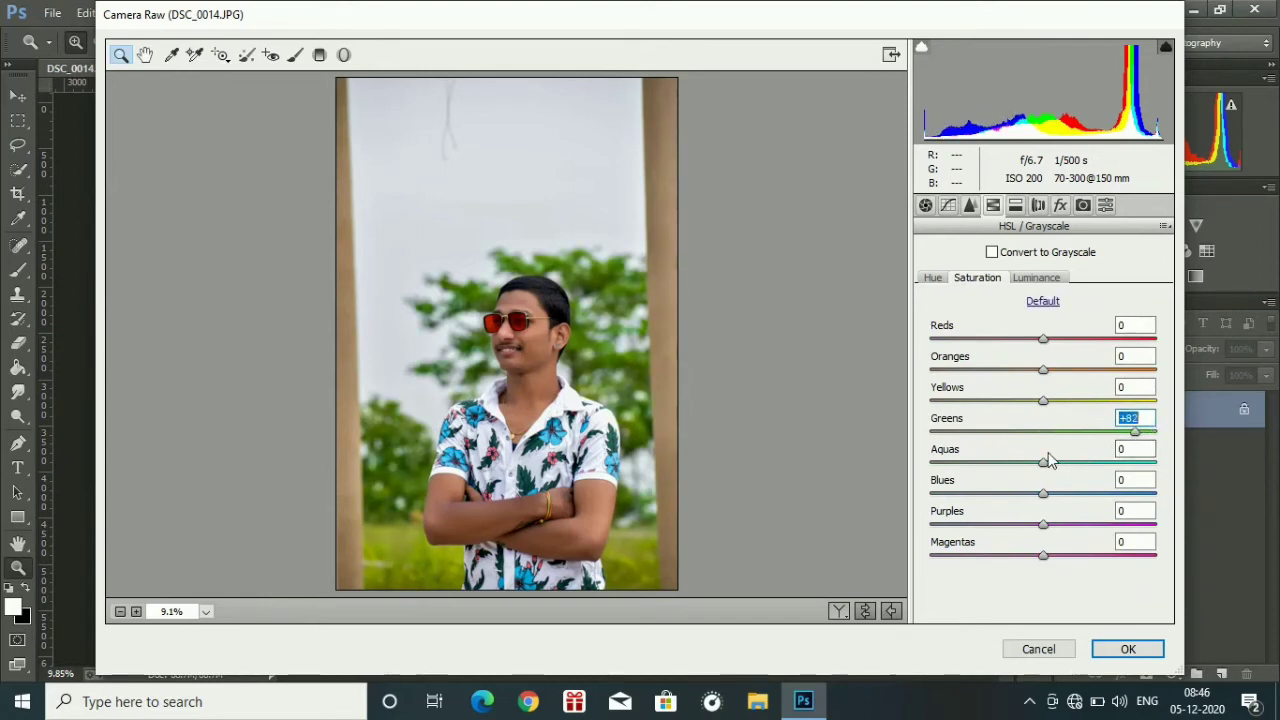
# Raise the HSL saturation of the Aquas to +88 and the Blues to +100.
pyautogui.moveTo(1048, 460); pyautogui.dragTo(1228, 466)
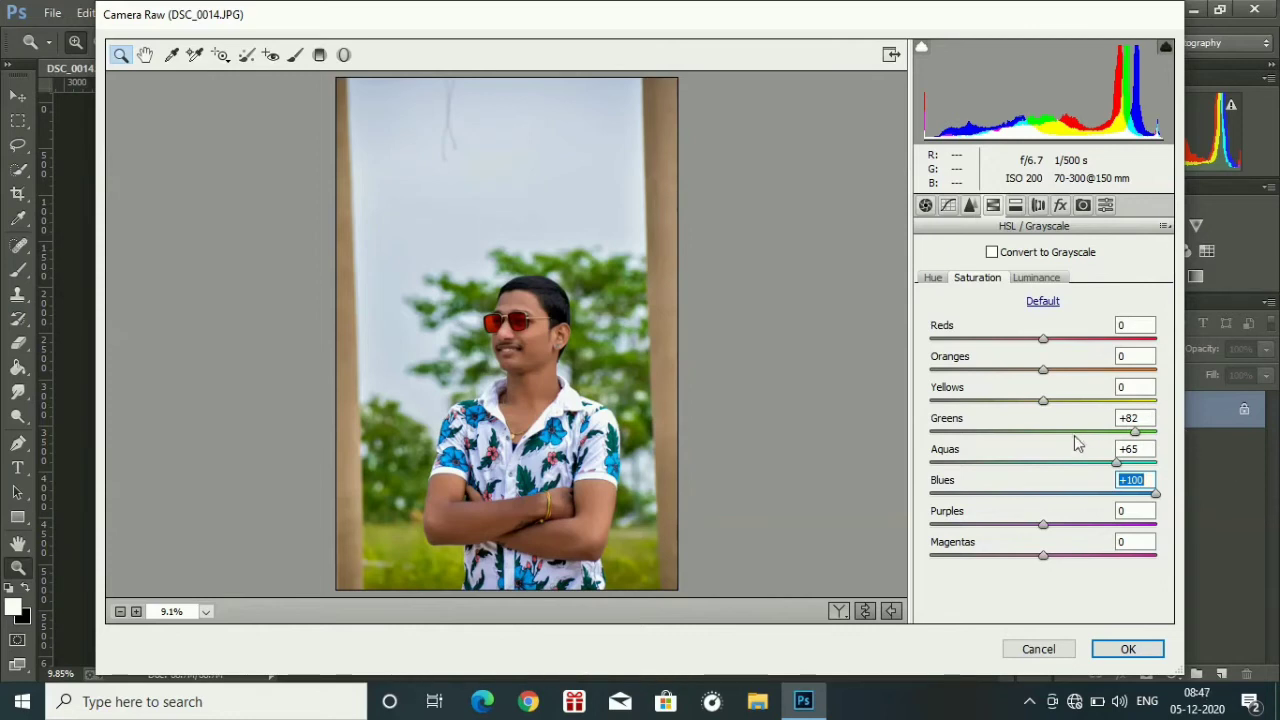
pyautogui.moveTo(1068, 450); pyautogui.dragTo(903, 451)
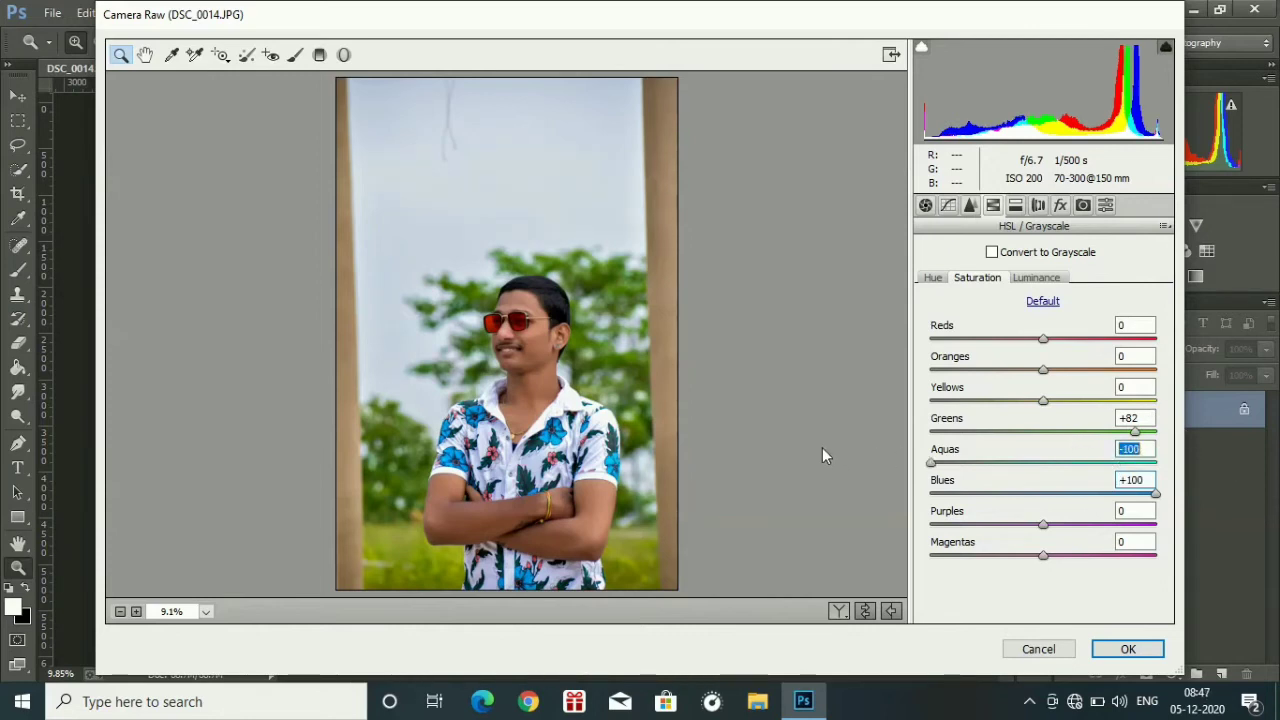
pyautogui.write('85')
pyautogui.press('Return')
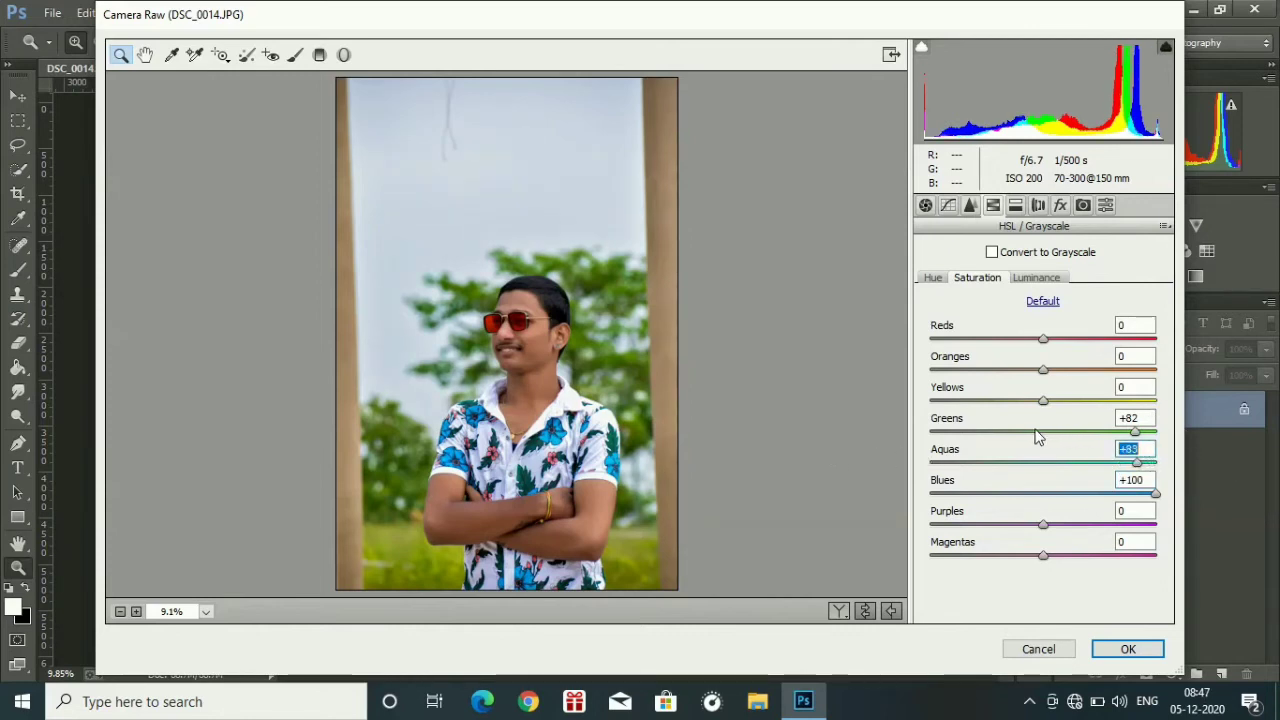
pyautogui.press('Up')
pyautogui.press('Up')
pyautogui.press('Up')
# Set the HSL saturation of the Oranges to -5 and their luminance to +14.
pyautogui.moveTo(1014, 352)
pyautogui.mouseDown()
pyautogui.moveTo(1027, 354)
pyautogui.moveTo(1009, 366)
pyautogui.mouseUp()
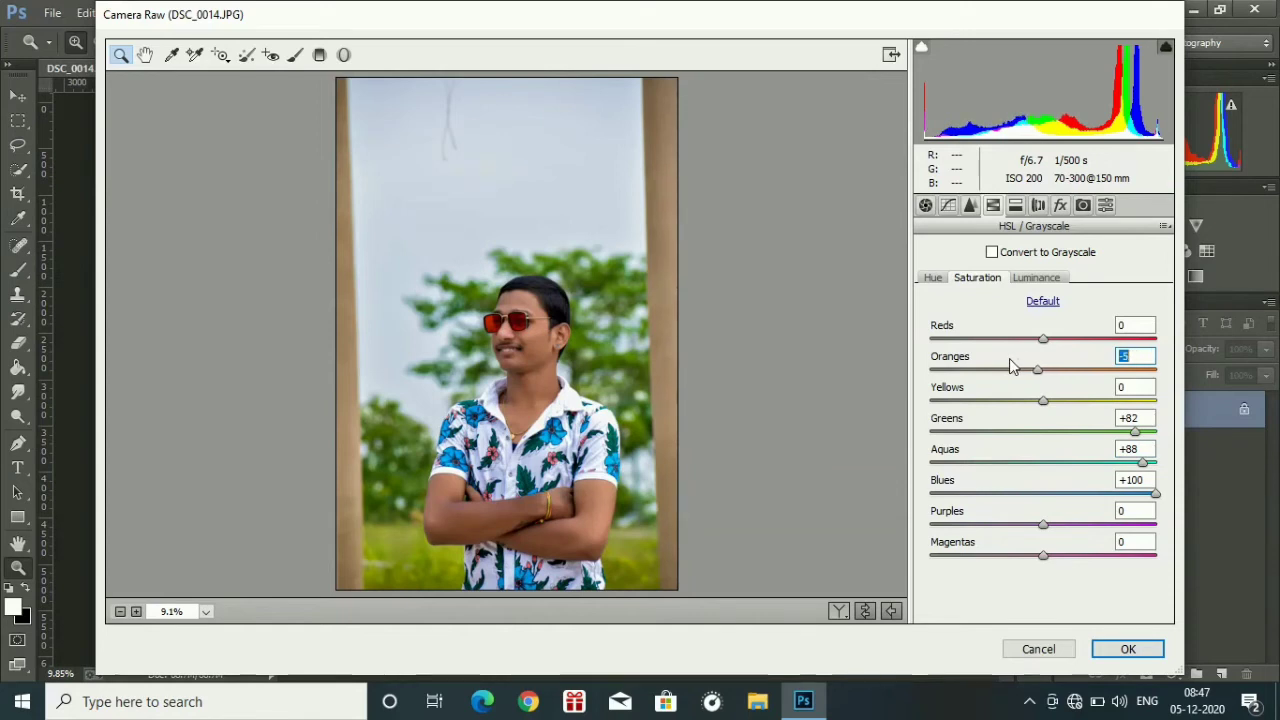
pyautogui.click(1036, 280)
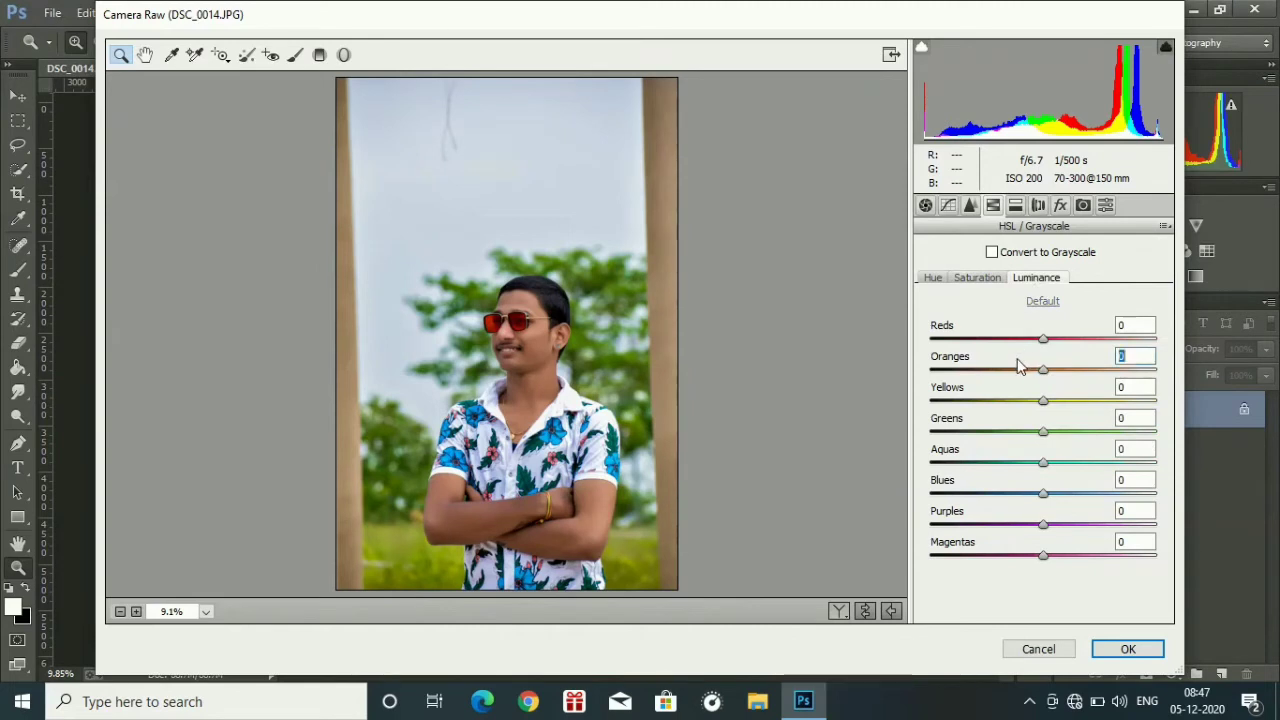
pyautogui.moveTo(1018, 367); pyautogui.dragTo(1033, 378)
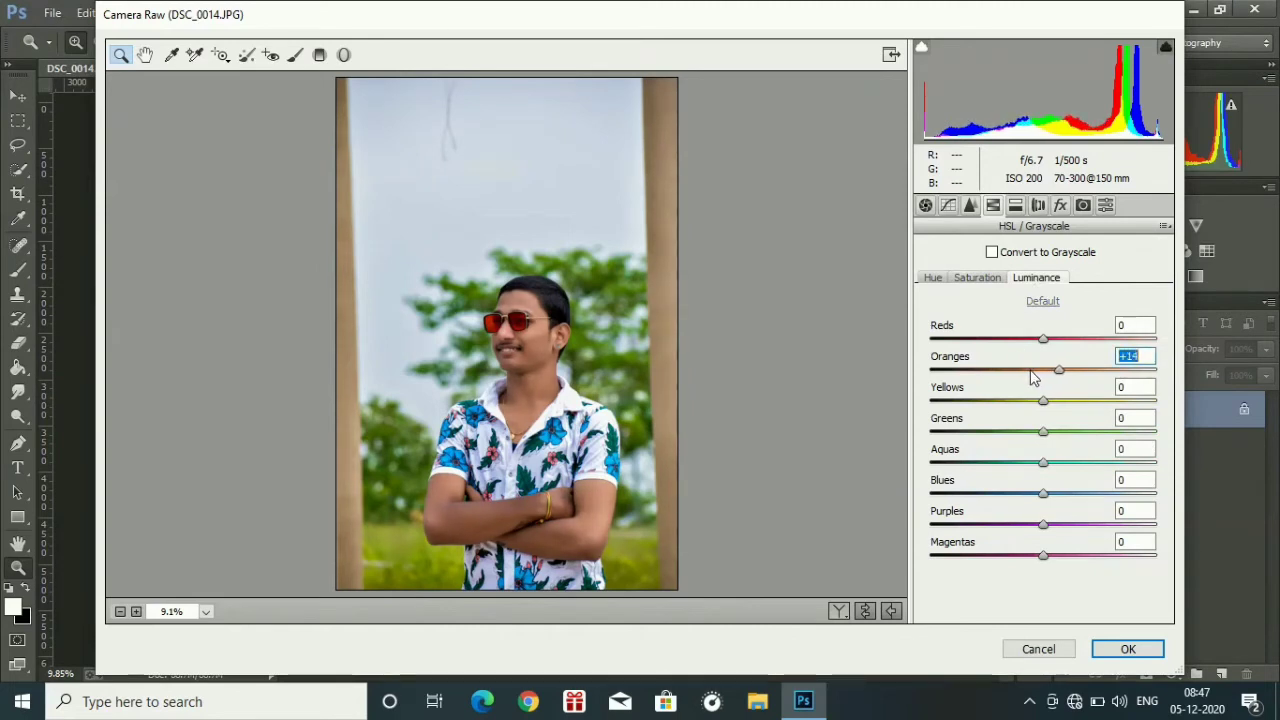
pyautogui.click(979, 282)
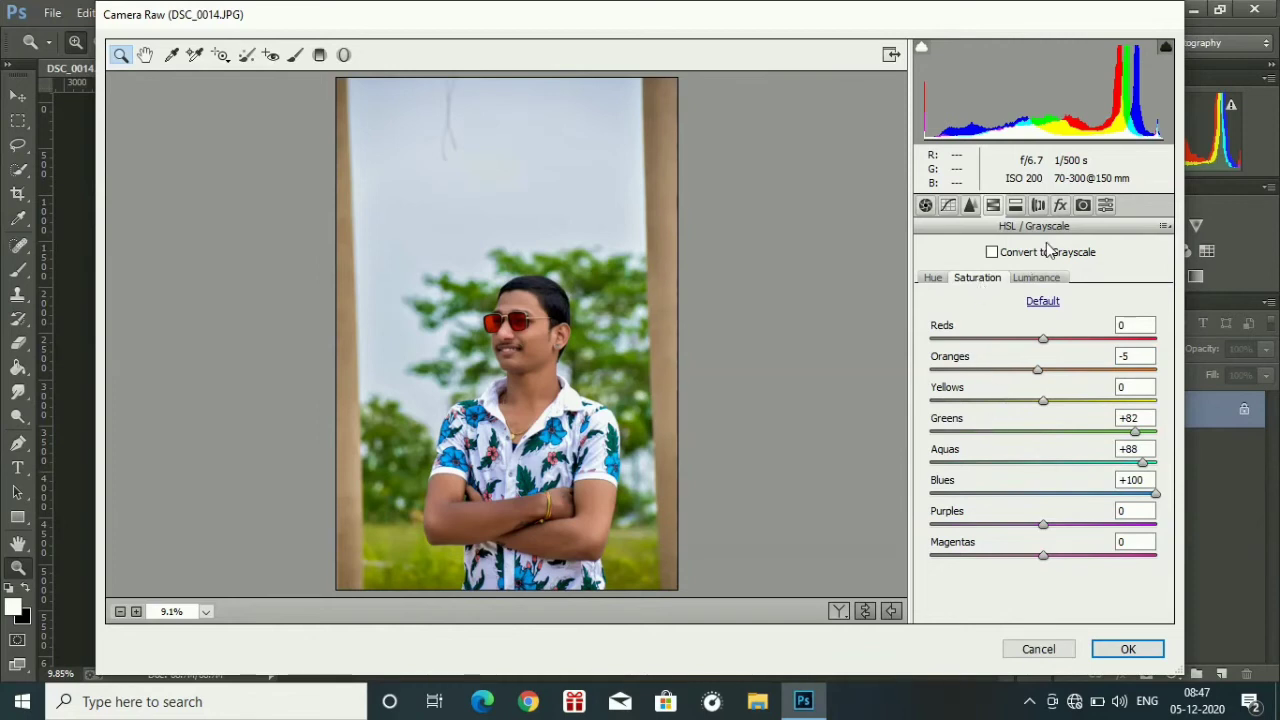
# Set the Camera Calibration saturation to +79 for Blue Primary, +73 for Green Primary and +7 for Red Primary.
pyautogui.click(1082, 206)
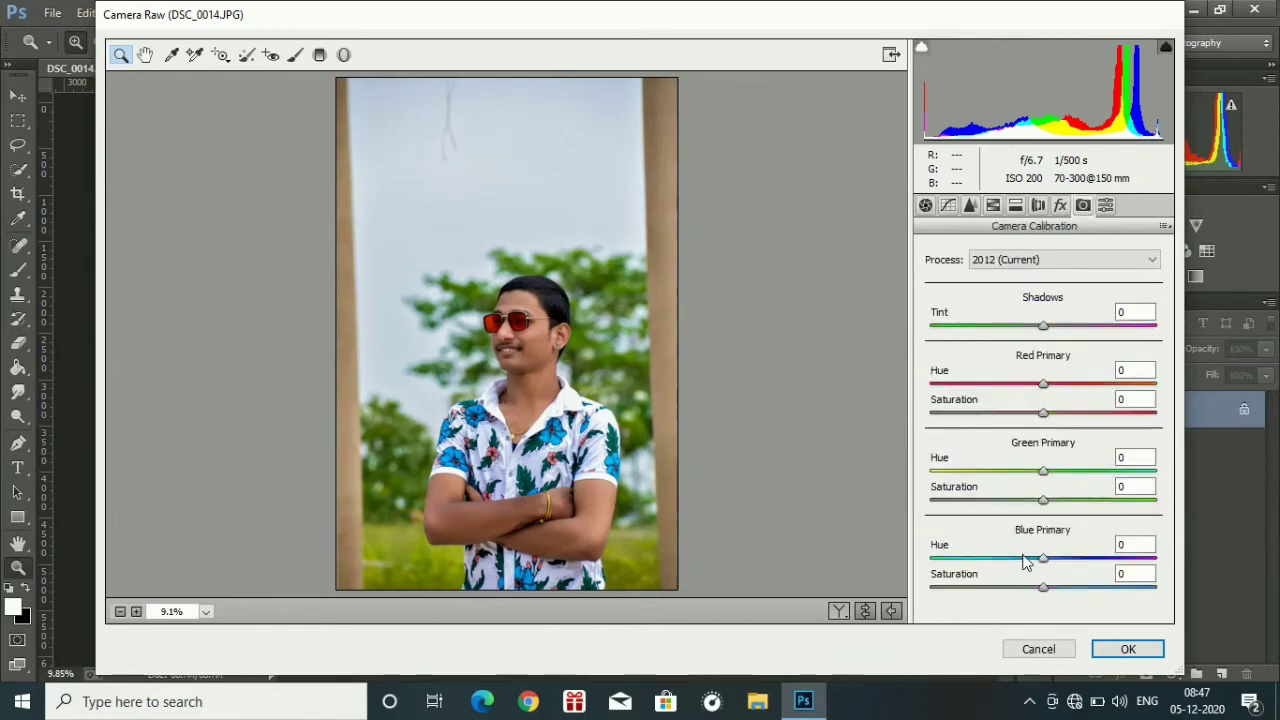
pyautogui.moveTo(1014, 572); pyautogui.dragTo(1172, 564)
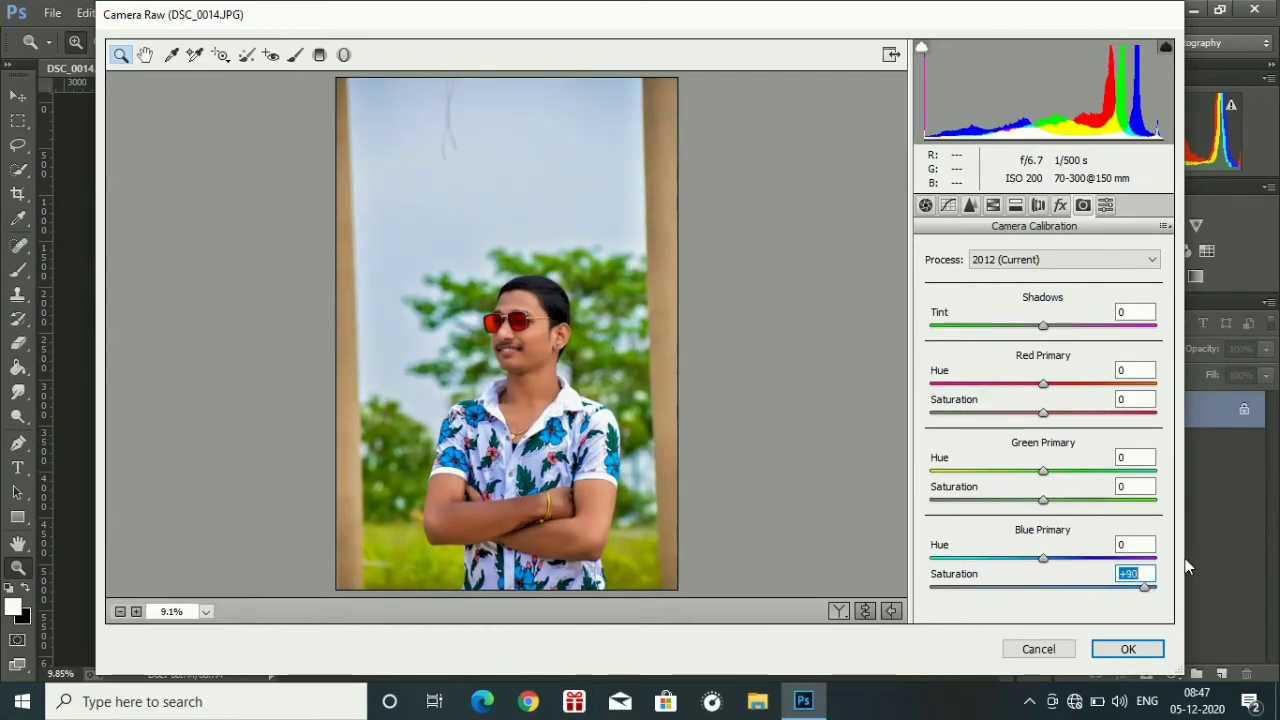
pyautogui.click(1028, 490)
pyautogui.moveTo(1026, 485); pyautogui.dragTo(1098, 496)
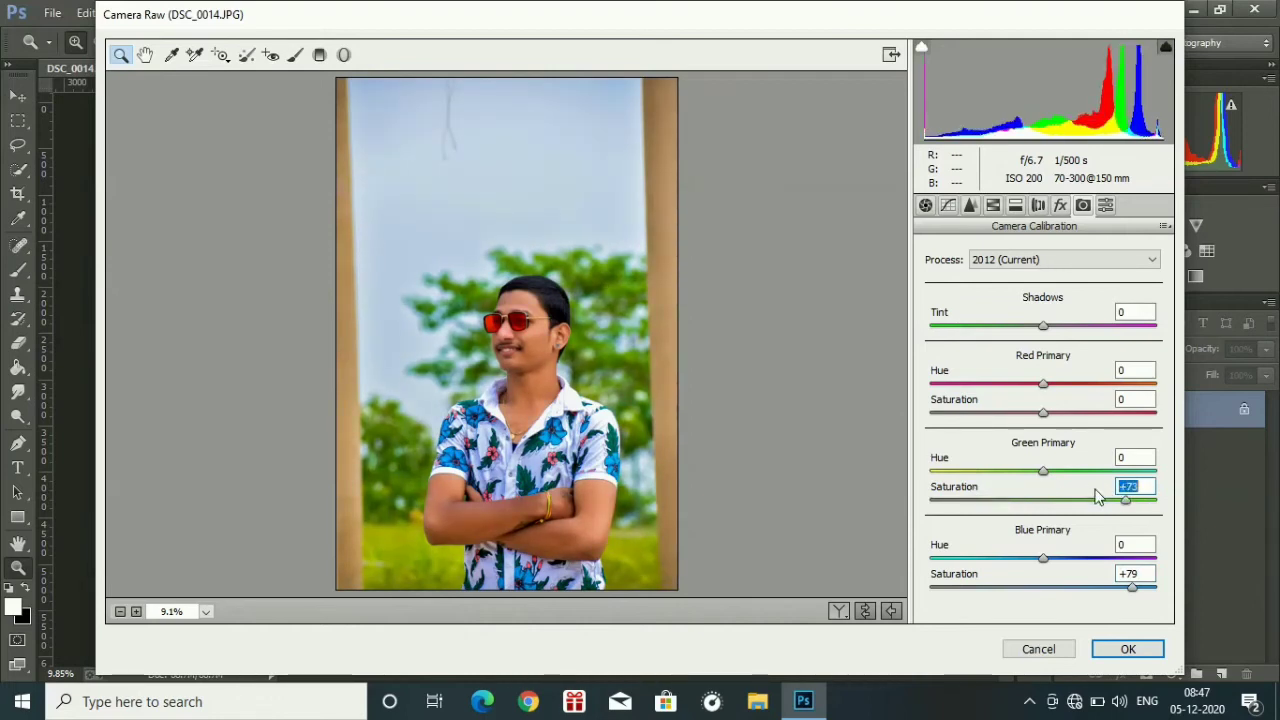
pyautogui.moveTo(1034, 403); pyautogui.dragTo(1040, 410)
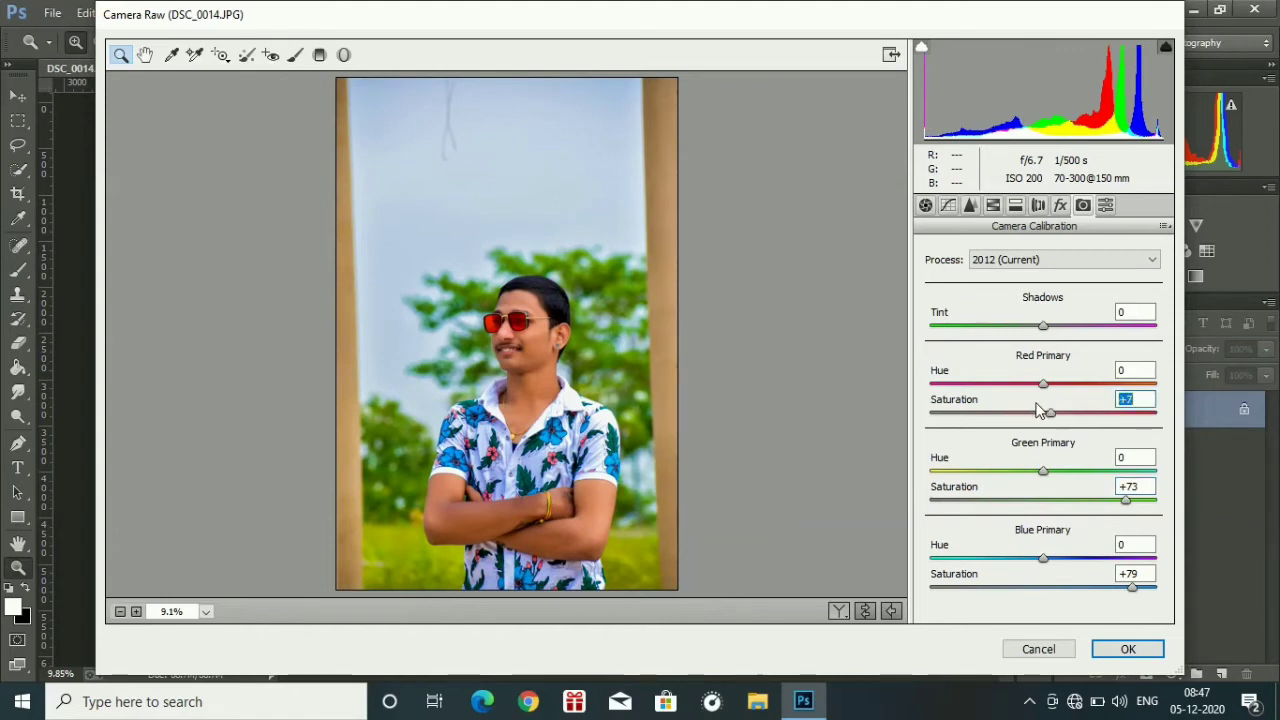
# Lower the HSL saturation of the Yellows to -24.
pyautogui.click(1016, 205)
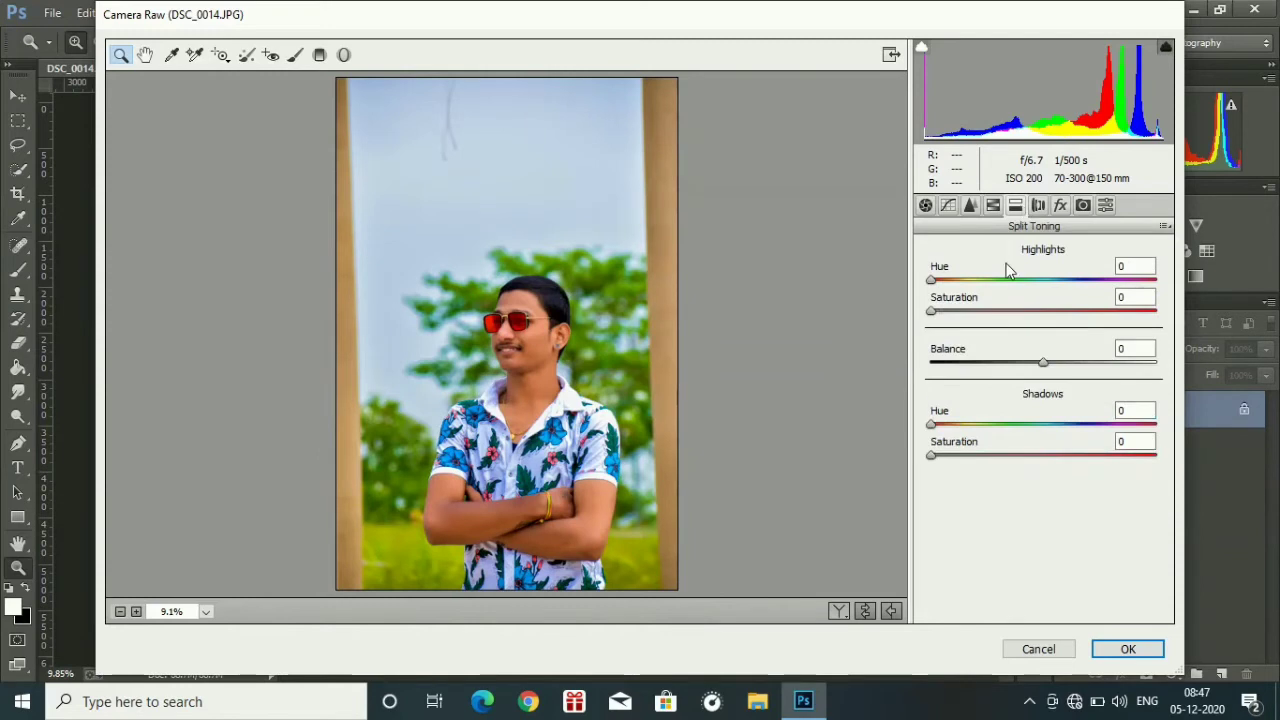
pyautogui.click(994, 208)
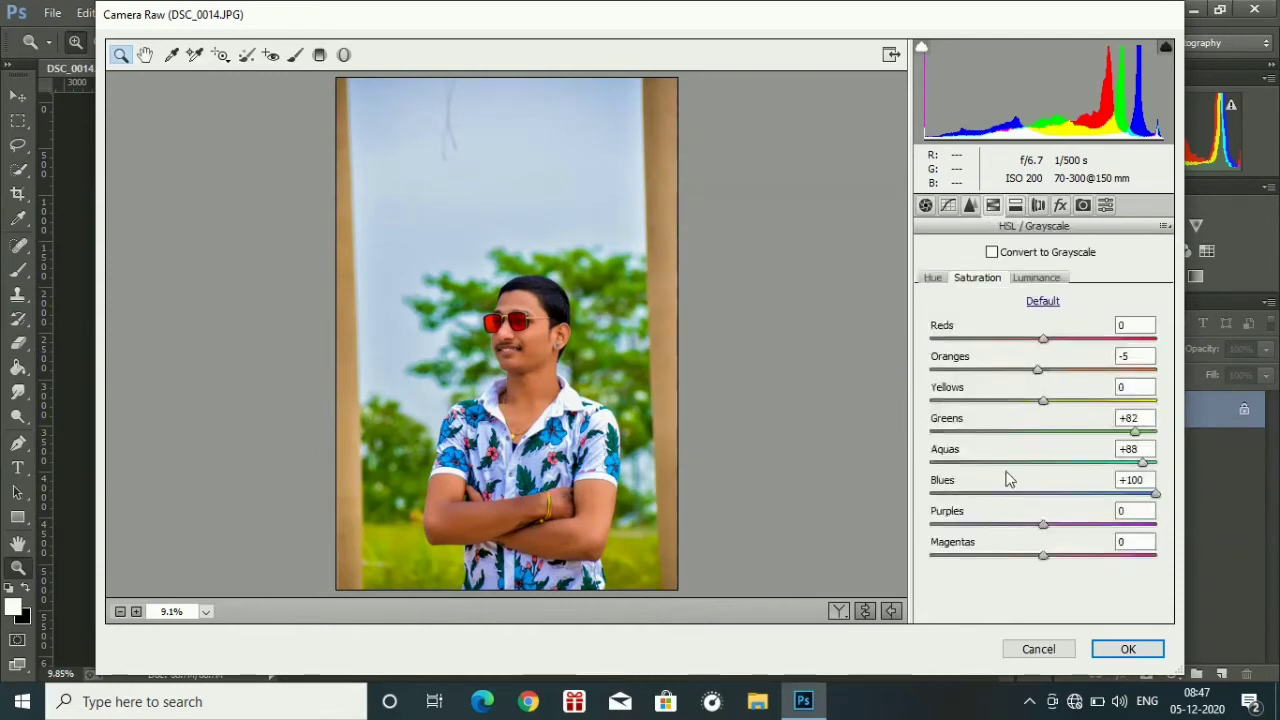
pyautogui.click(1014, 388)
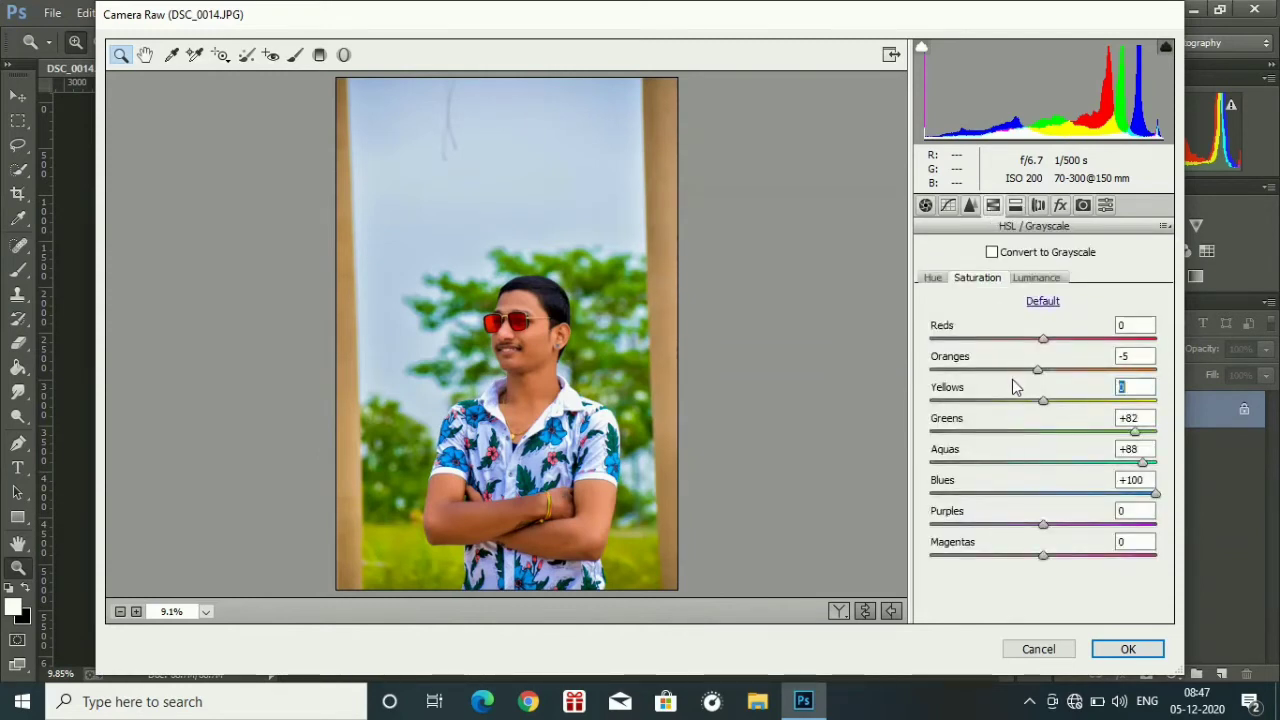
pyautogui.moveTo(1014, 388); pyautogui.dragTo(937, 397)
# Shift the HSL hues to +43 for Greens, +40 for Aquas and +47 for Yellows.
pyautogui.click(935, 278)
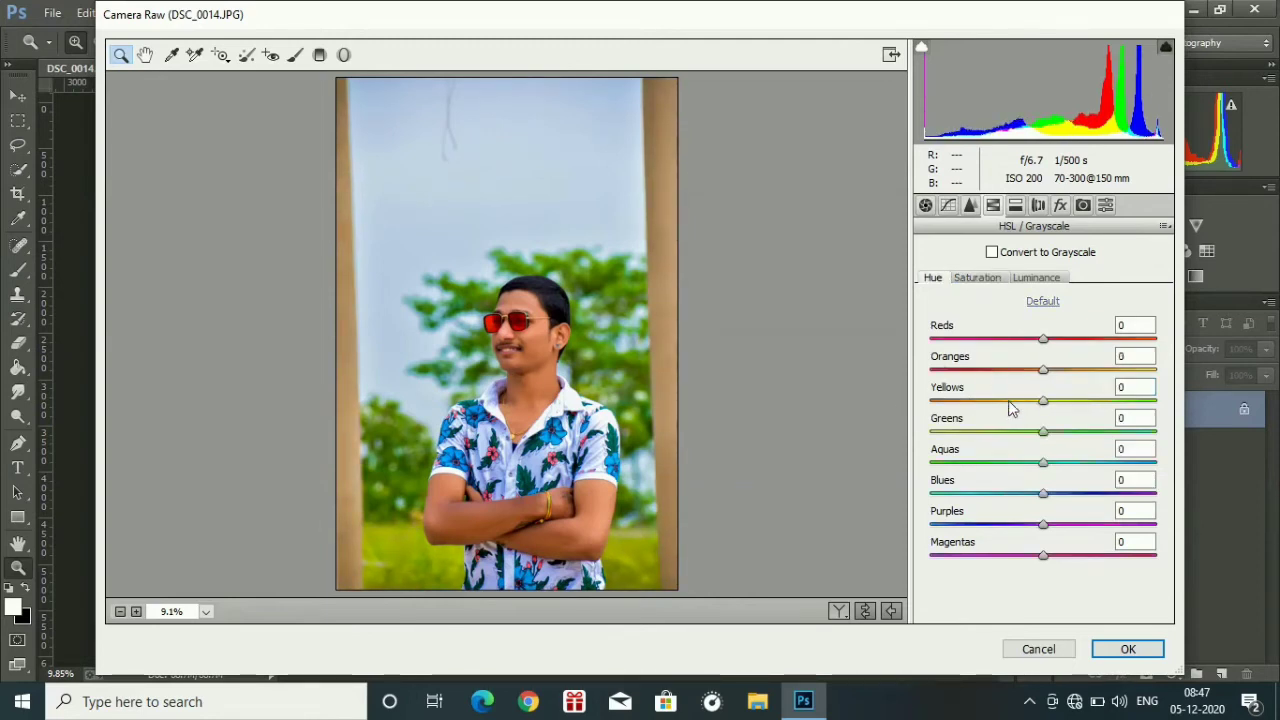
pyautogui.moveTo(1010, 424); pyautogui.dragTo(1108, 428)
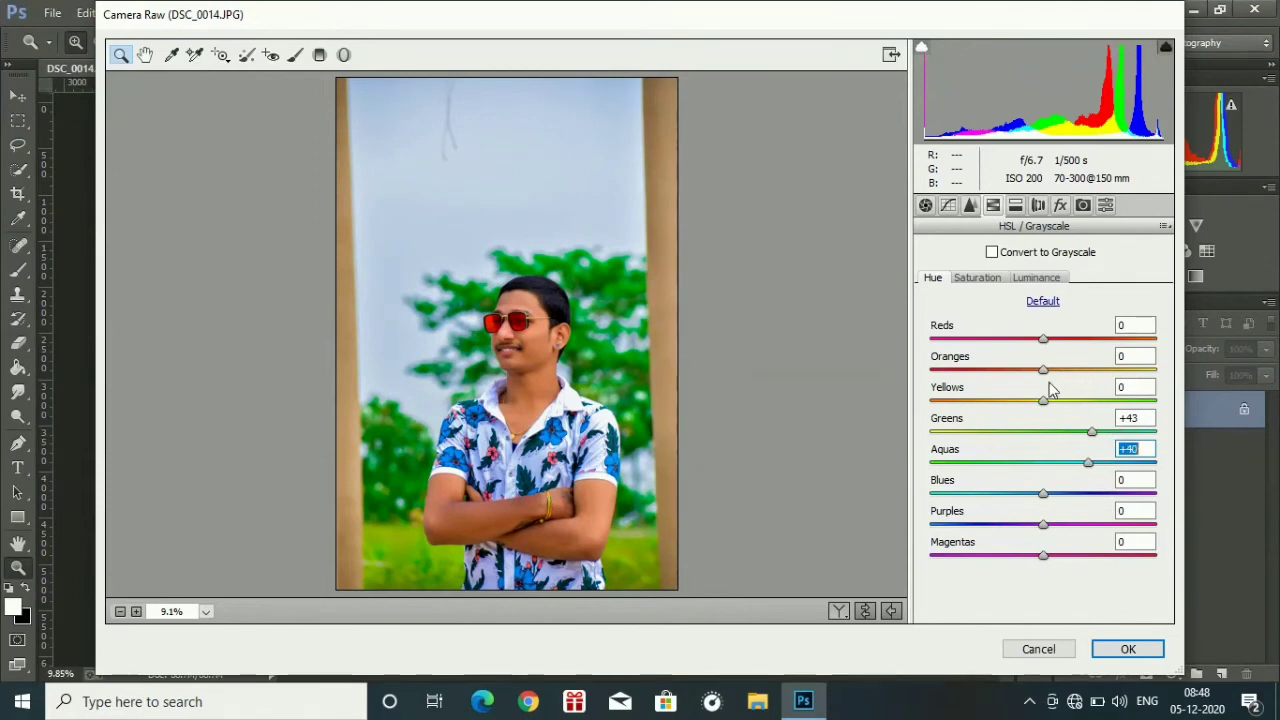
pyautogui.moveTo(1044, 398); pyautogui.dragTo(1120, 398)
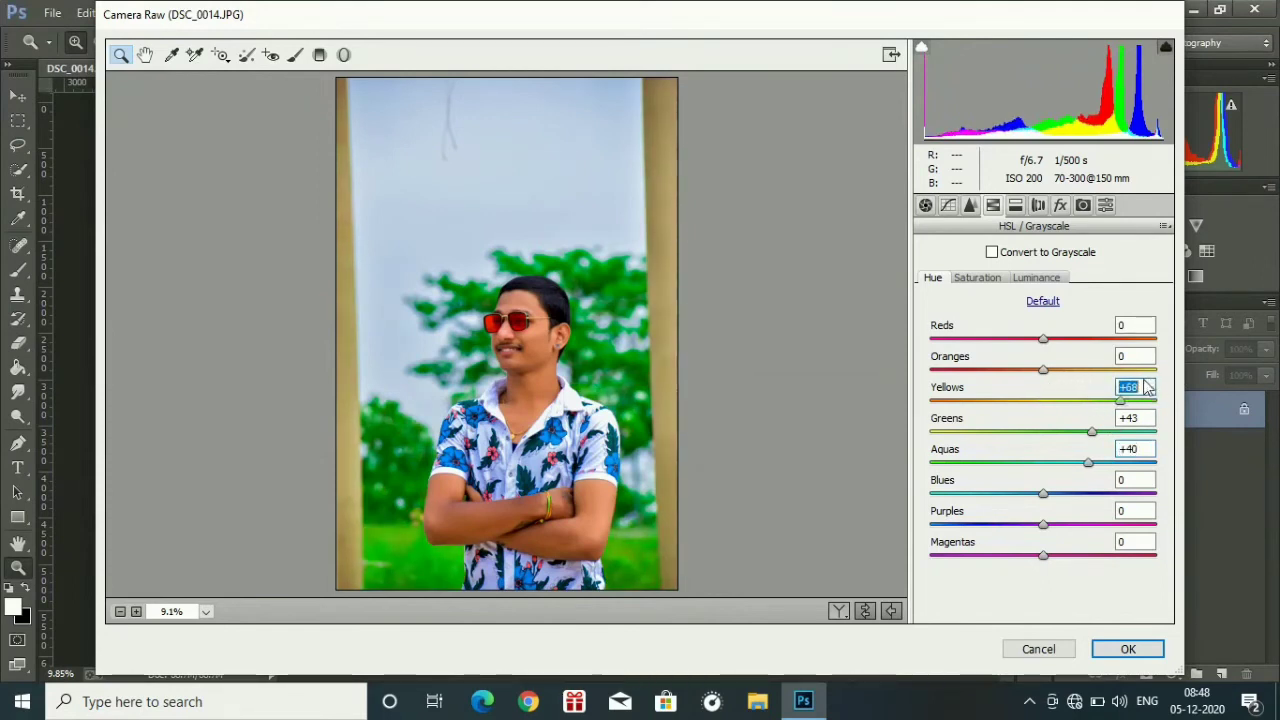
pyautogui.press('Down')
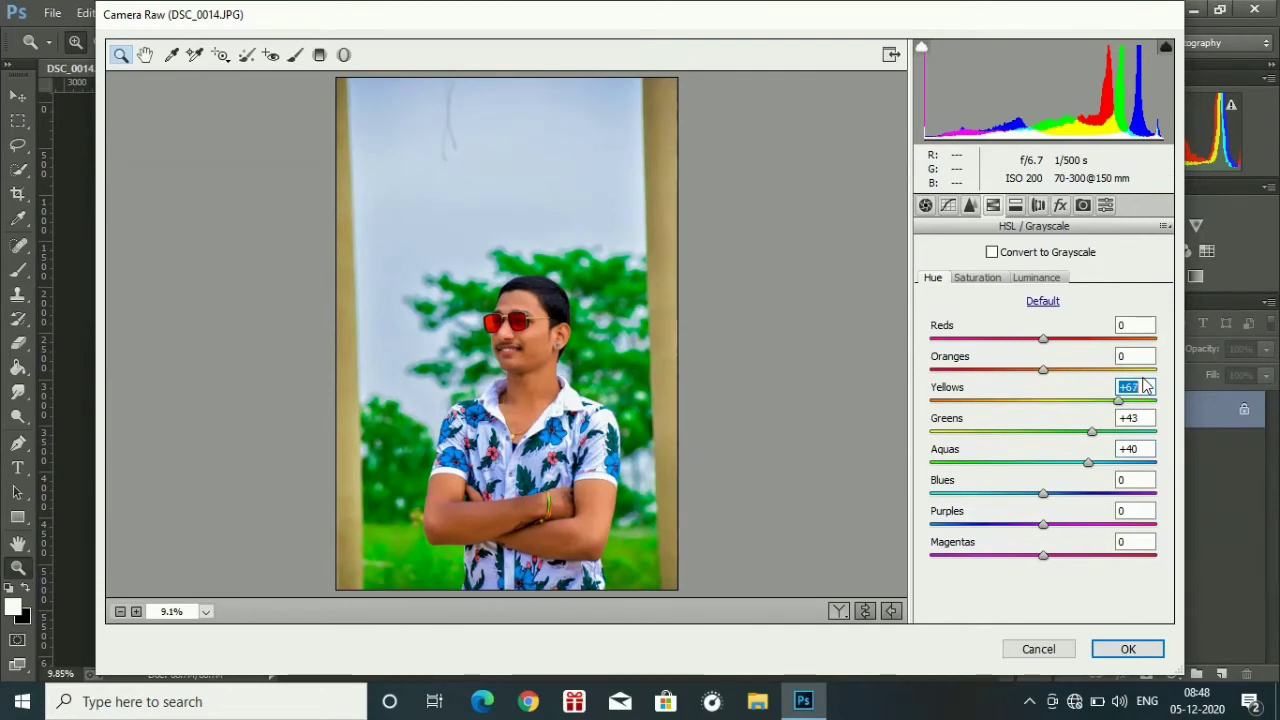
pyautogui.press('Down')
pyautogui.press('Down')
pyautogui.press('Down')
pyautogui.press('Down')
pyautogui.press('Down')
pyautogui.press('Down')
pyautogui.press('Down')
pyautogui.press('Down')
pyautogui.press('Down')
pyautogui.press('Down')
pyautogui.press('Down')
pyautogui.press('Down')
pyautogui.press('Down')
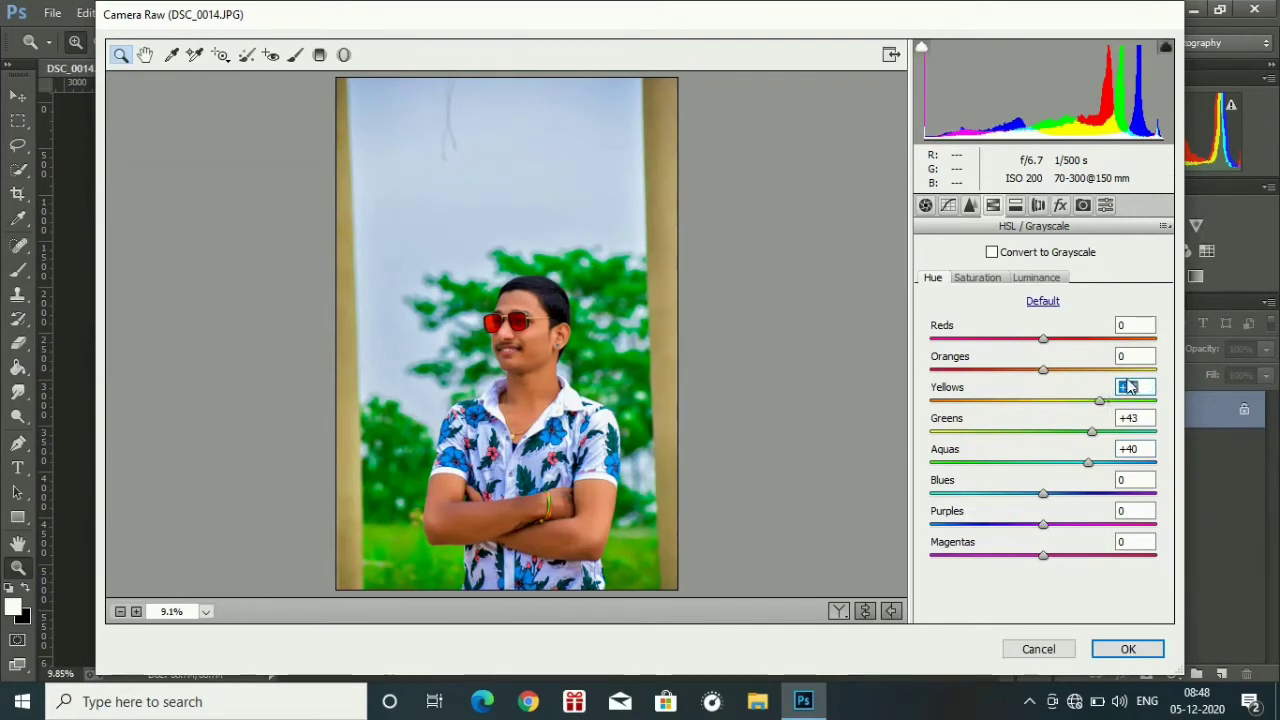
pyautogui.press('Down')
pyautogui.press('Down')
pyautogui.press('Down')
pyautogui.press('Down')
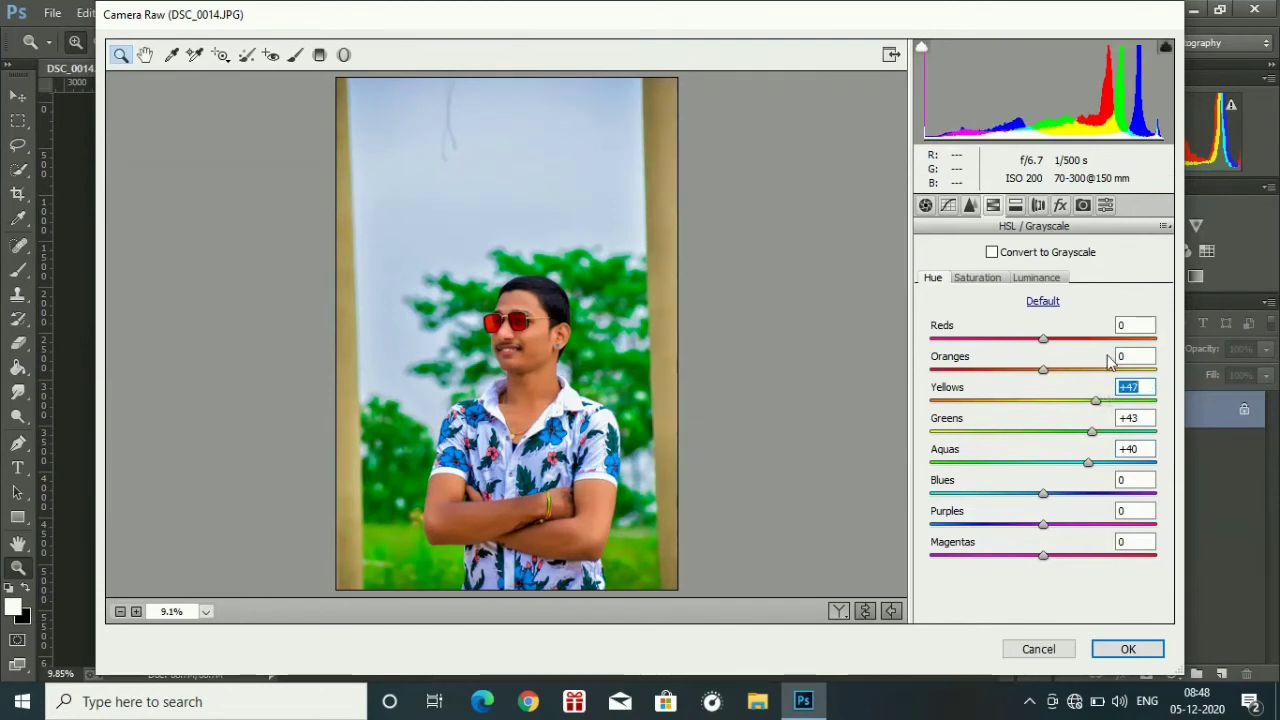
# Set the HSL saturation of the Oranges to -11 and the luminance of the Greens to +57.
pyautogui.click(980, 279)
pyautogui.moveTo(1020, 363); pyautogui.dragTo(1014, 362)
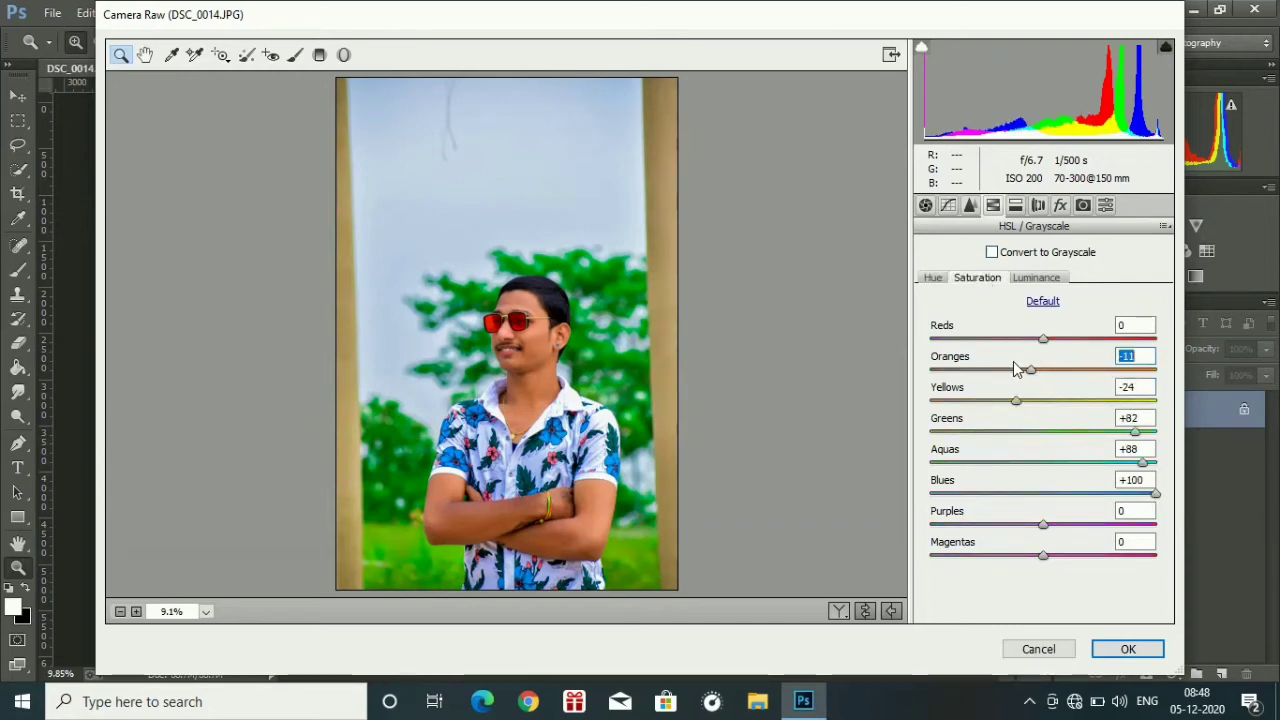
pyautogui.click(1036, 282)
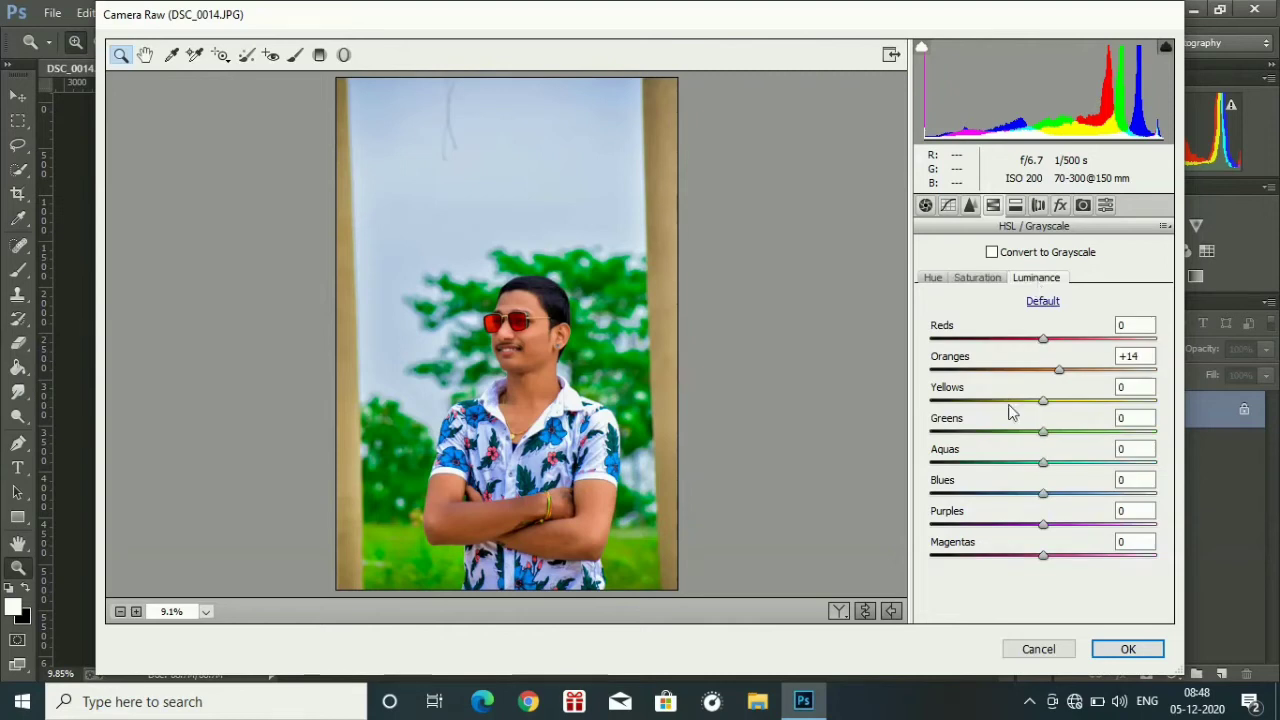
pyautogui.moveTo(1008, 430); pyautogui.dragTo(1062, 430)
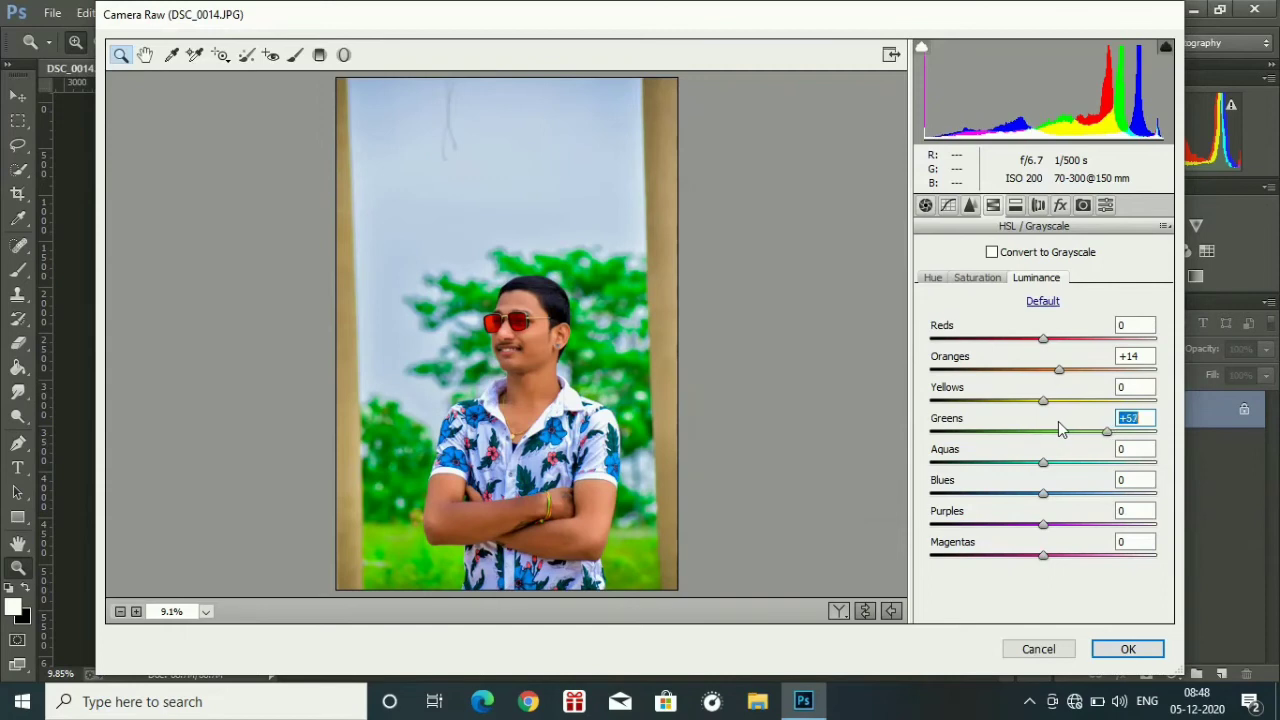
# Set the Whites to +19 in the basic tone adjustments.
pyautogui.click(925, 206)
pyautogui.moveTo(990, 487); pyautogui.dragTo(1015, 479)
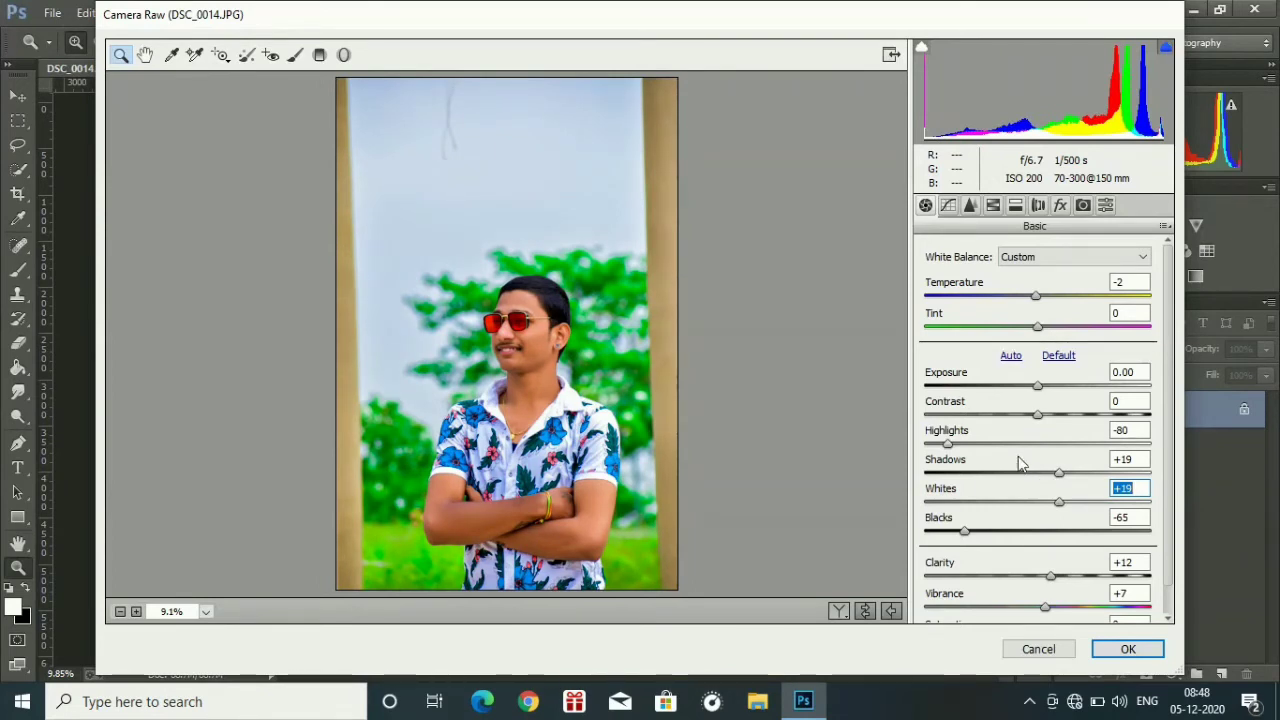
# Add a post-crop vignette with amount -16, roundness +100 and midpoint 13, and apply the Camera Raw adjustments.
pyautogui.click(1062, 208)
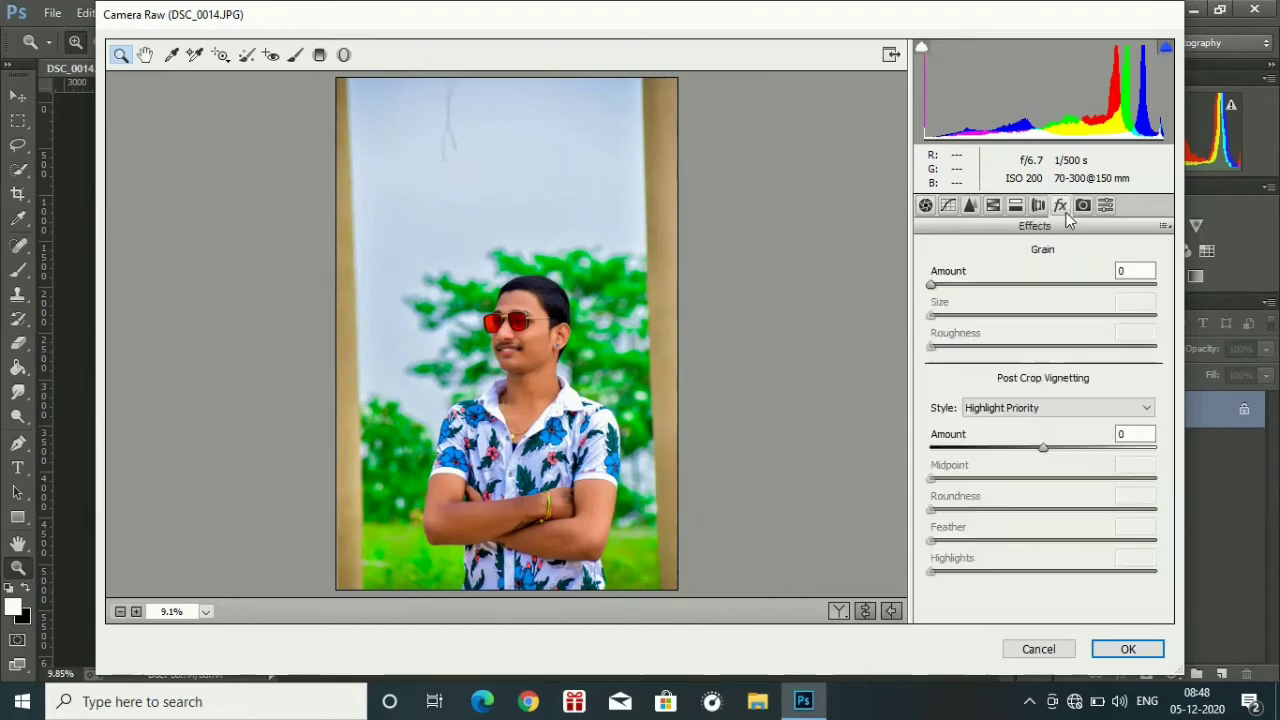
pyautogui.moveTo(999, 438); pyautogui.dragTo(983, 437)
pyautogui.hotkey('shift', 'Down')
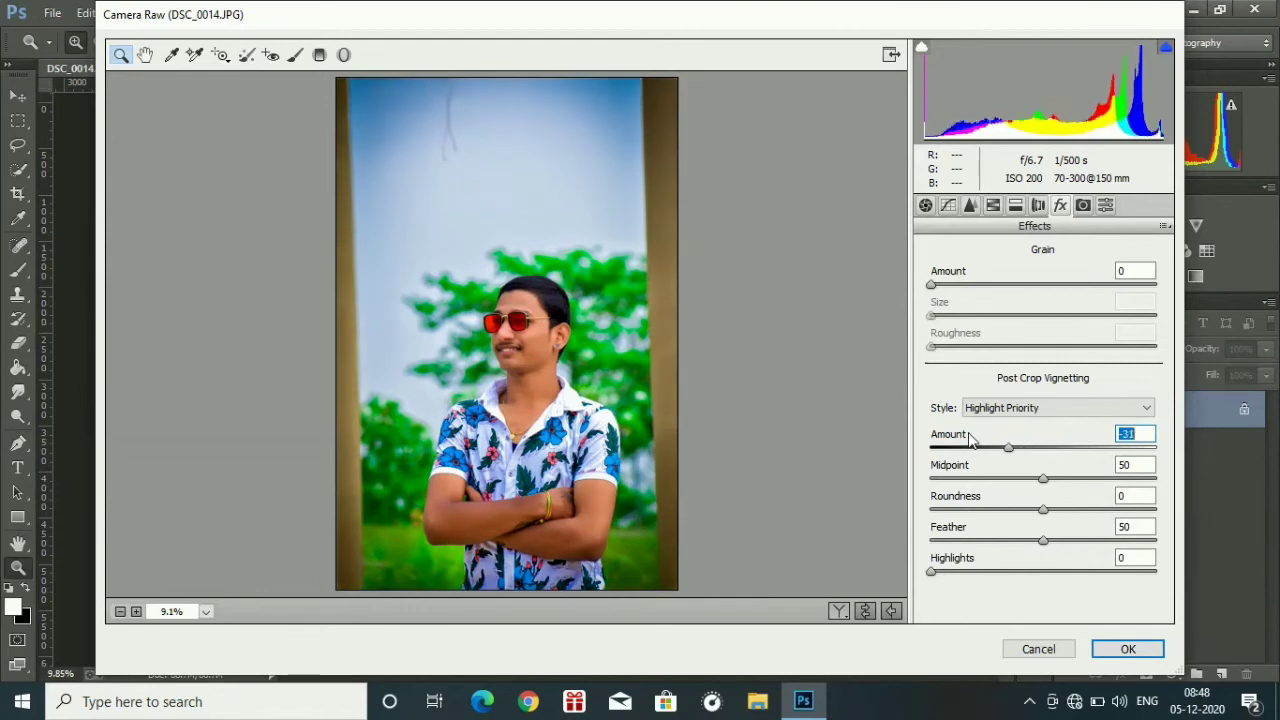
pyautogui.hotkey('shift', 'Up')
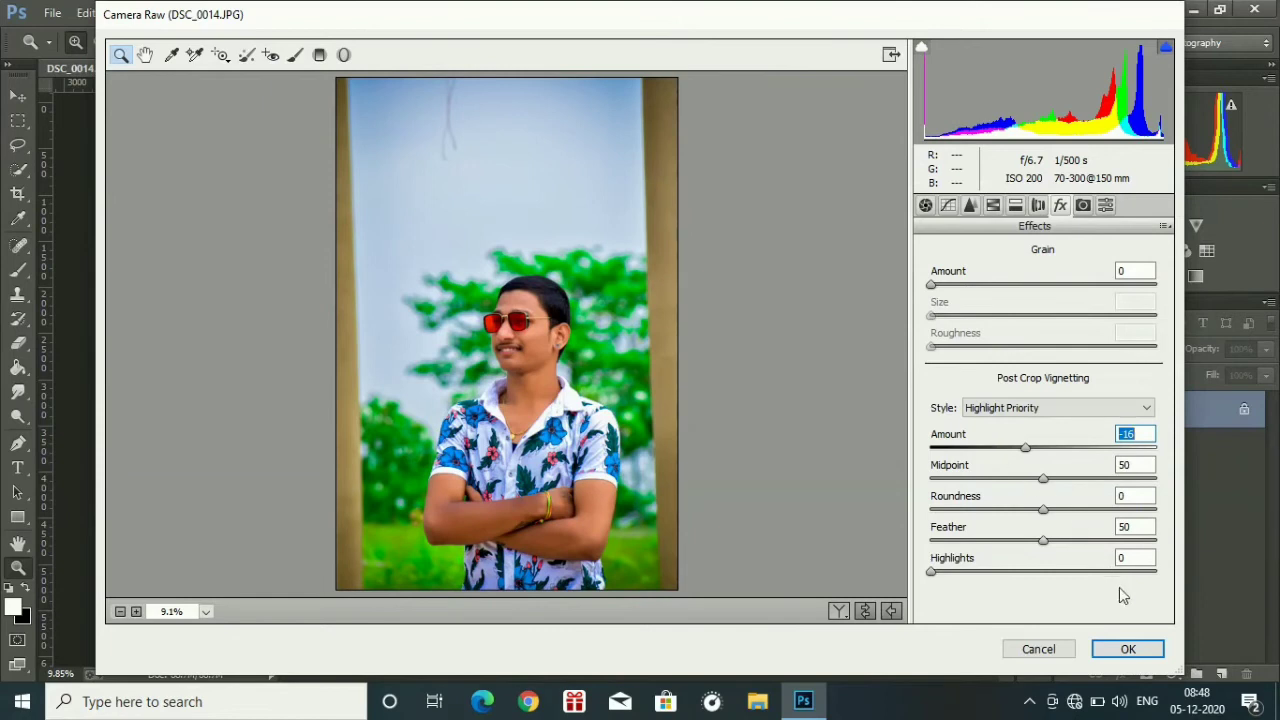
pyautogui.moveTo(1022, 508); pyautogui.dragTo(1149, 477)
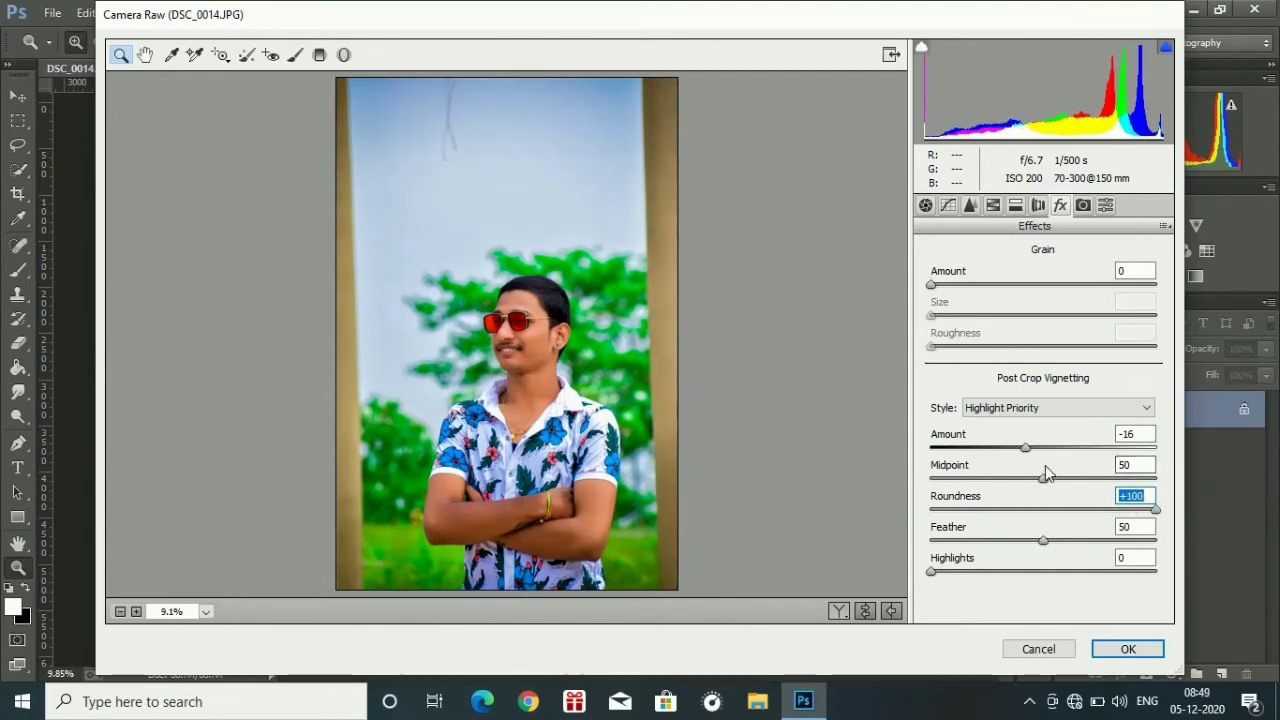
pyautogui.moveTo(1045, 477); pyautogui.dragTo(1010, 475)
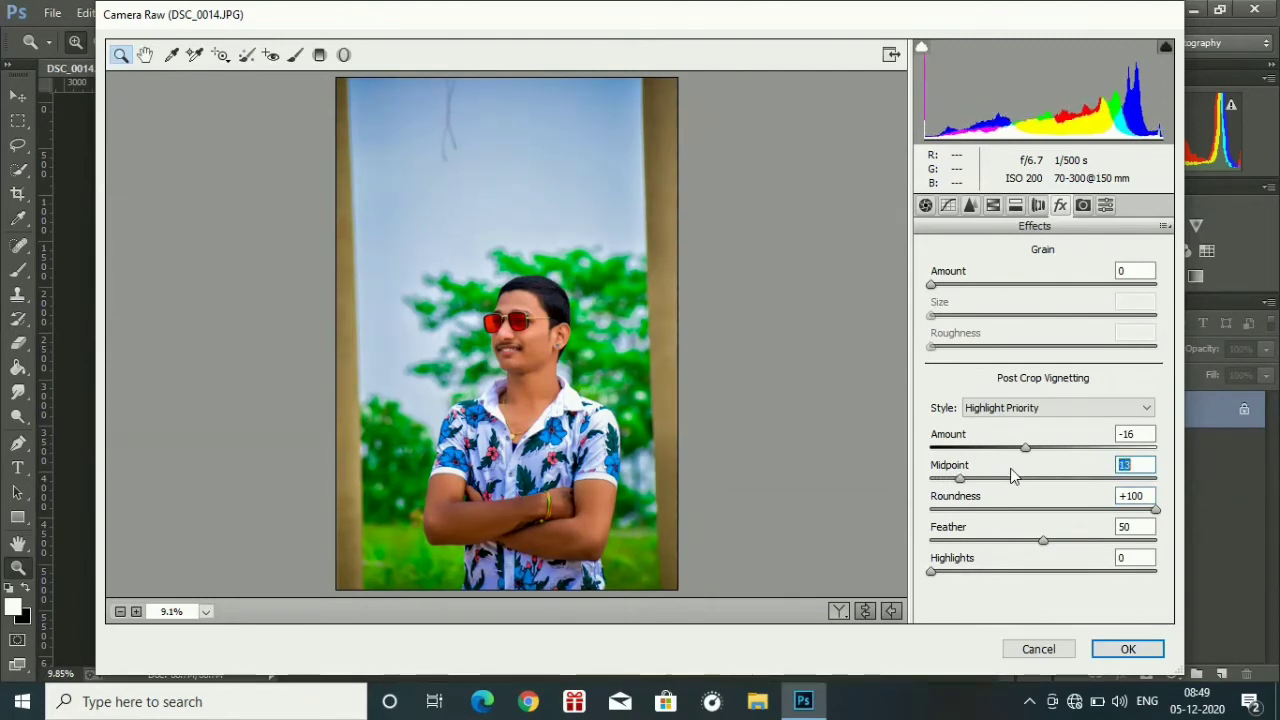
pyautogui.click(1118, 650)
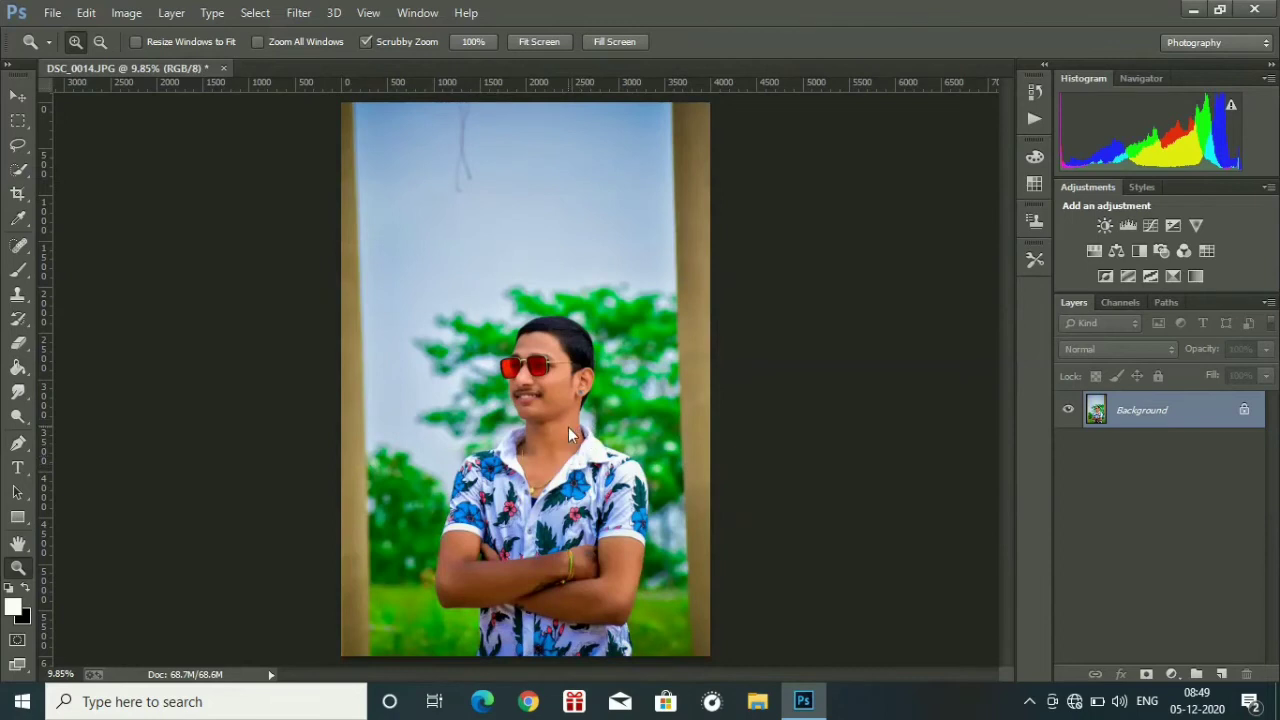
# Examine the graded face up close and the overall look of the whole portrait.
pyautogui.moveTo(568, 427); pyautogui.dragTo(554, 397)
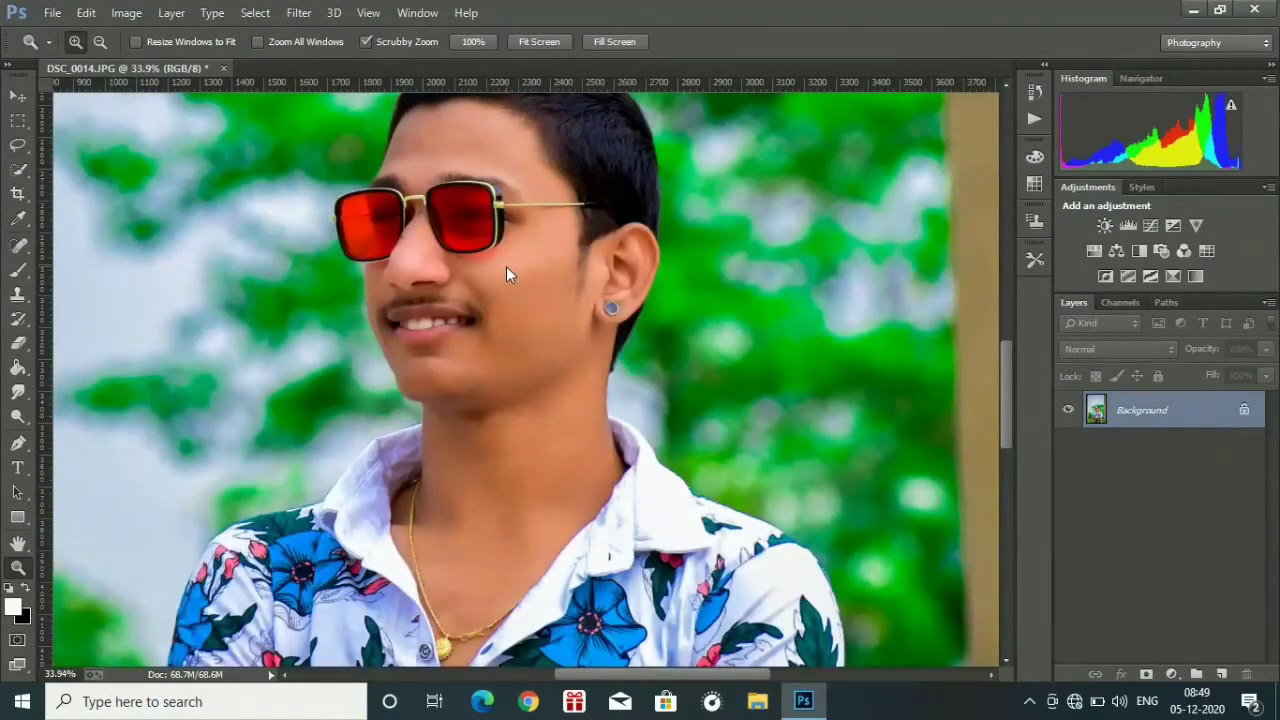
pyautogui.moveTo(508, 268)
pyautogui.mouseDown()
pyautogui.moveTo(606, 343)
pyautogui.moveTo(501, 284)
pyautogui.mouseUp()
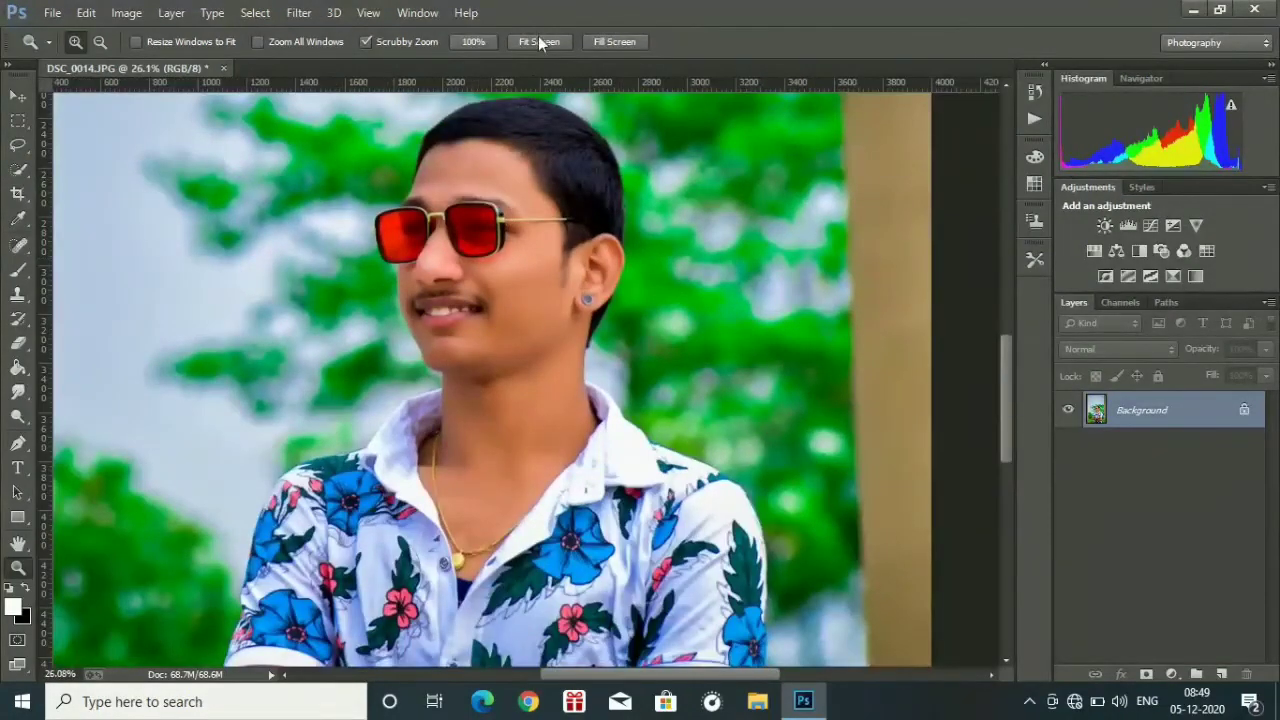
pyautogui.click(538, 41)
pyautogui.moveTo(585, 296); pyautogui.dragTo(566, 288)
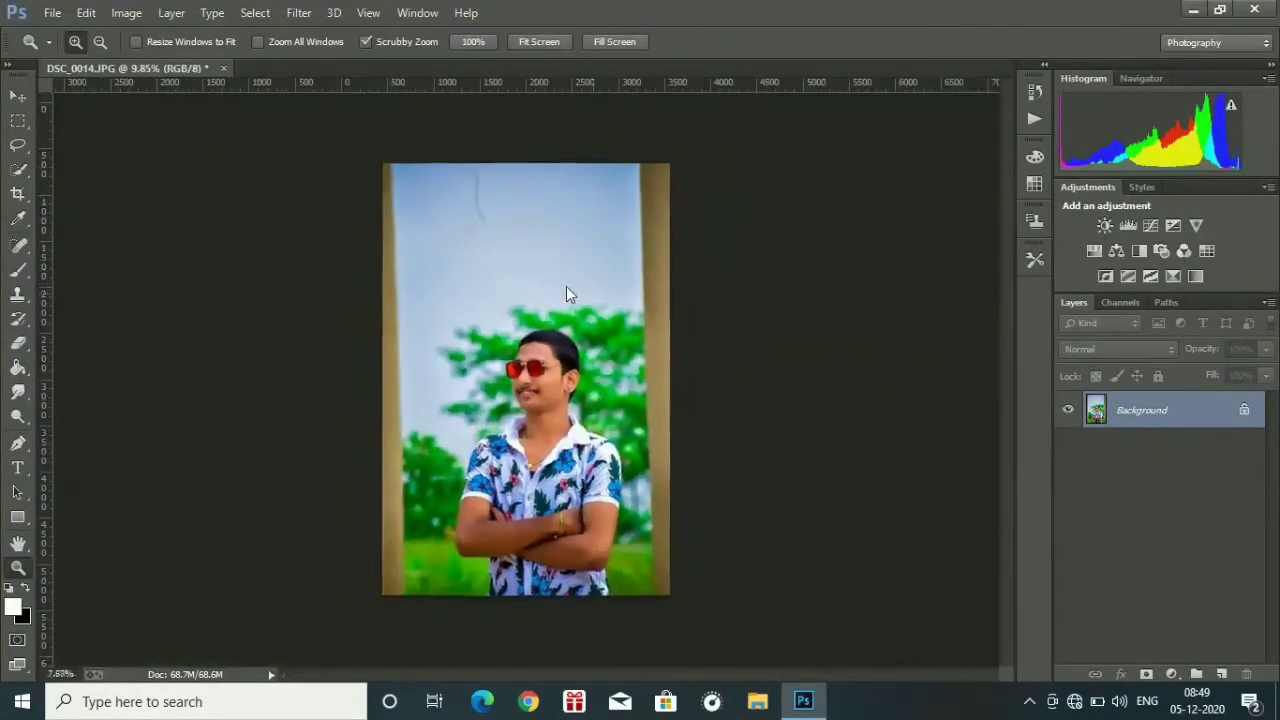
pyautogui.moveTo(515, 455); pyautogui.dragTo(529, 457)
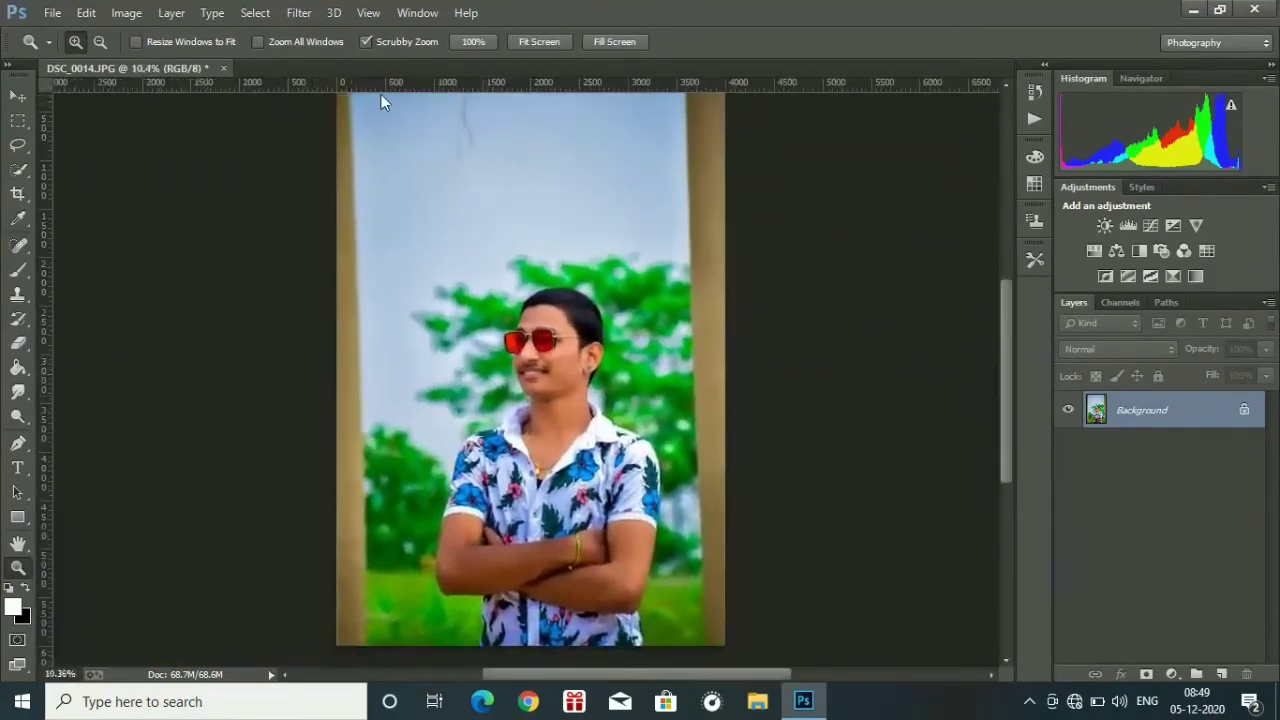
pyautogui.click(545, 39)
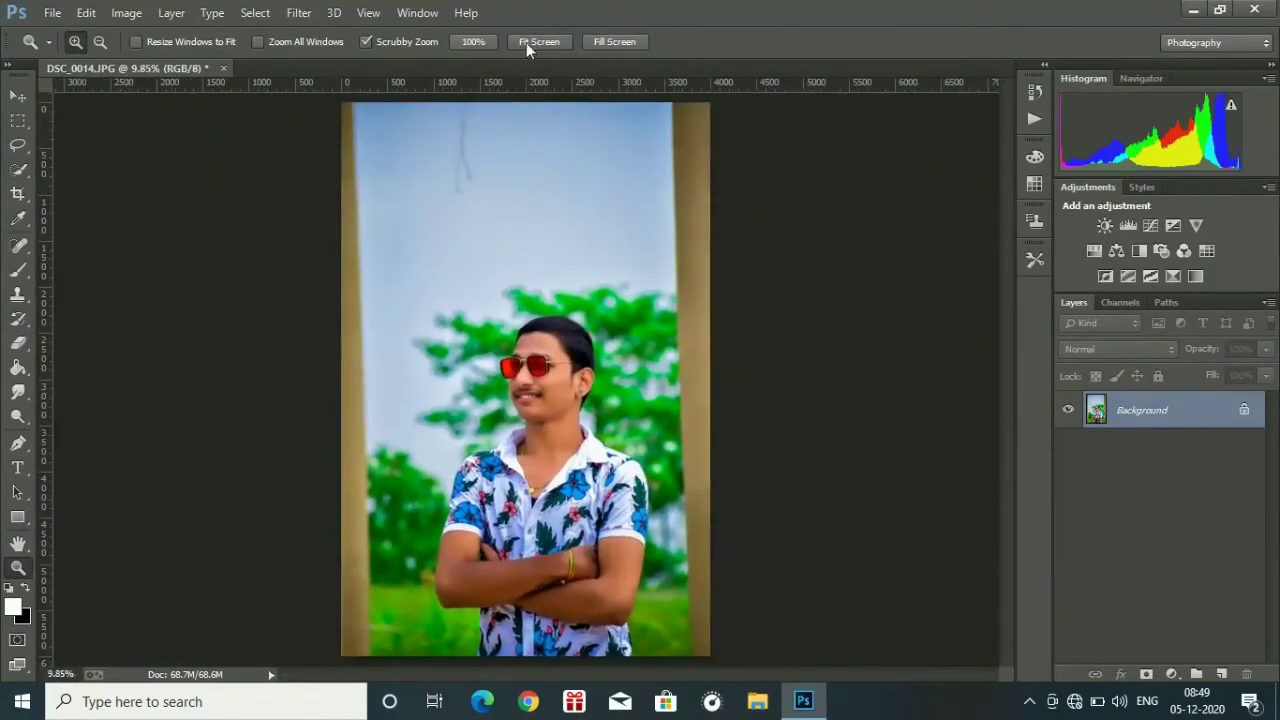
# Draw an unfilled rectangle with a white 3 pt stroke, about 3940 by 5960 px, around the photo as a border.
pyautogui.click(18, 517)
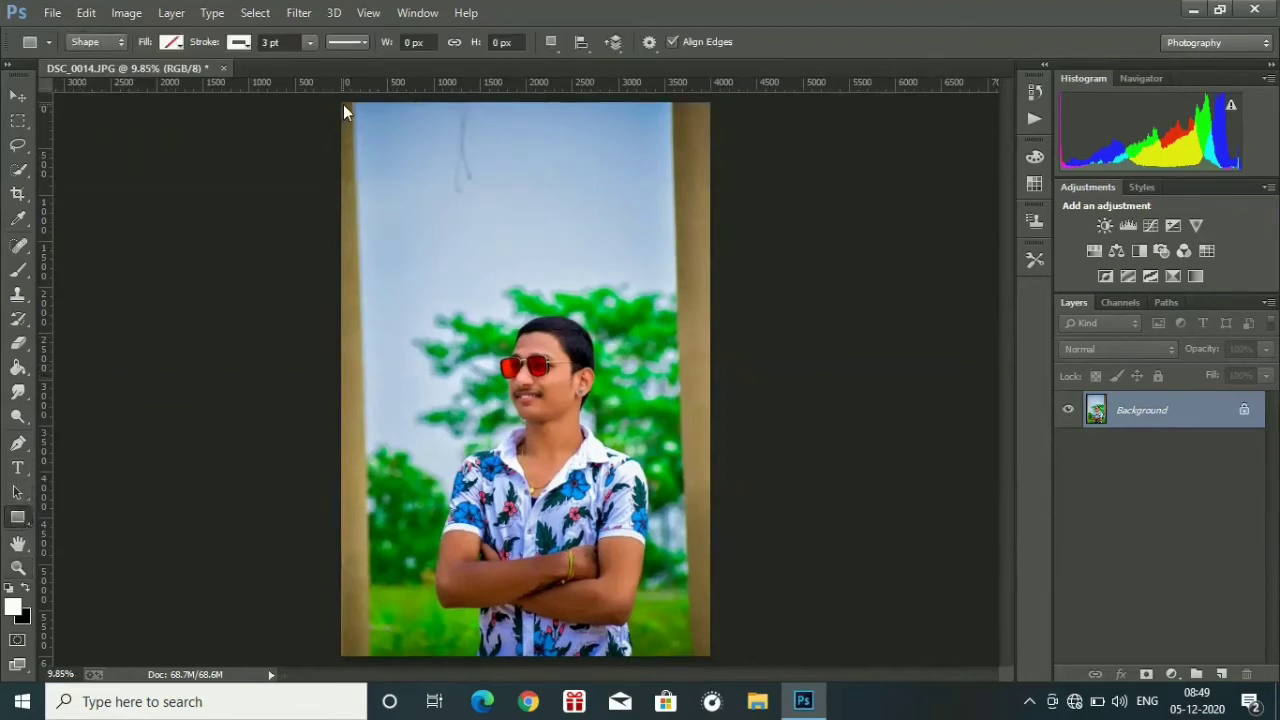
pyautogui.moveTo(343, 103); pyautogui.dragTo(706, 653)
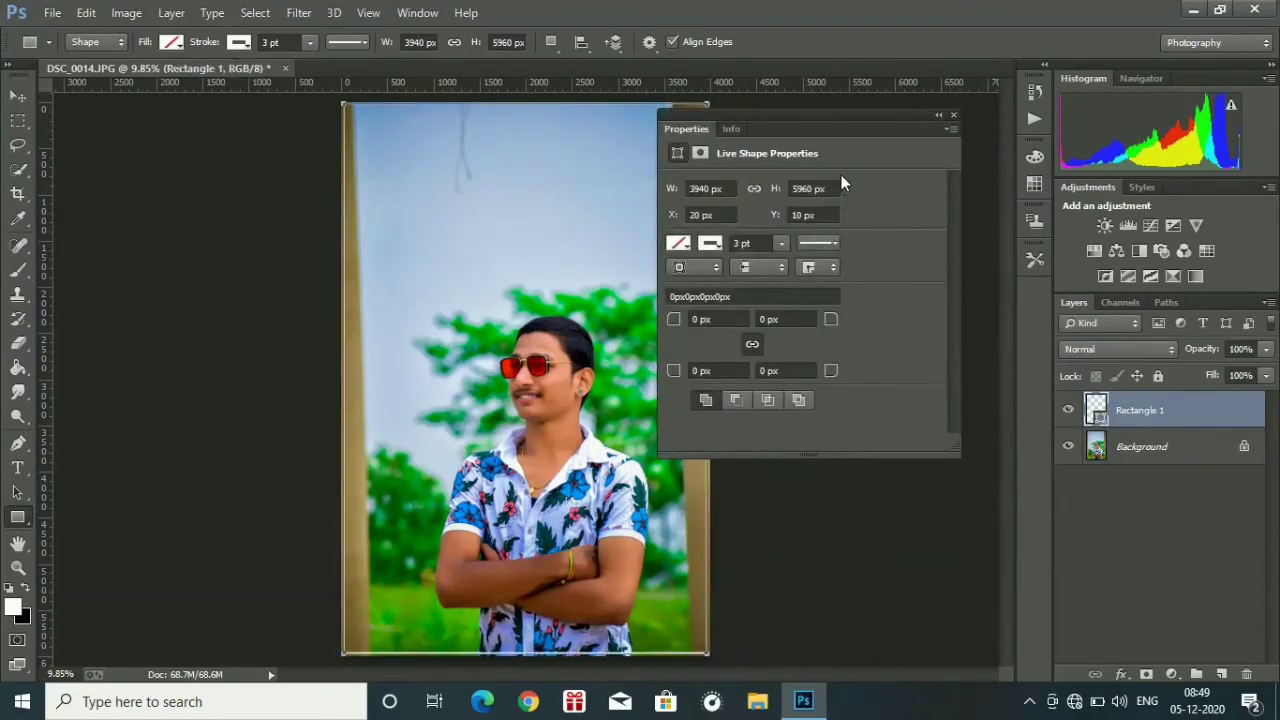
pyautogui.click(955, 115)
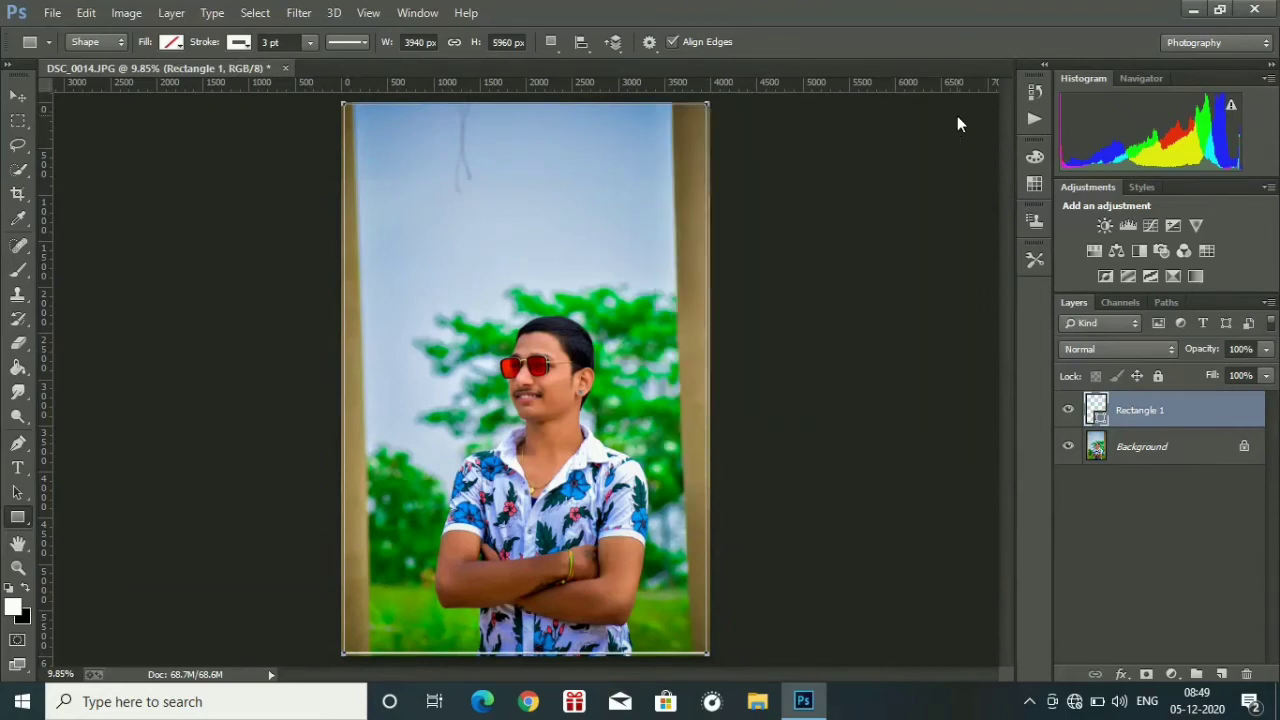
# Stretch the rectangle border with the transform controls so its outline meets all edges of the photo, and apply the transformation.
pyautogui.click(17, 97)
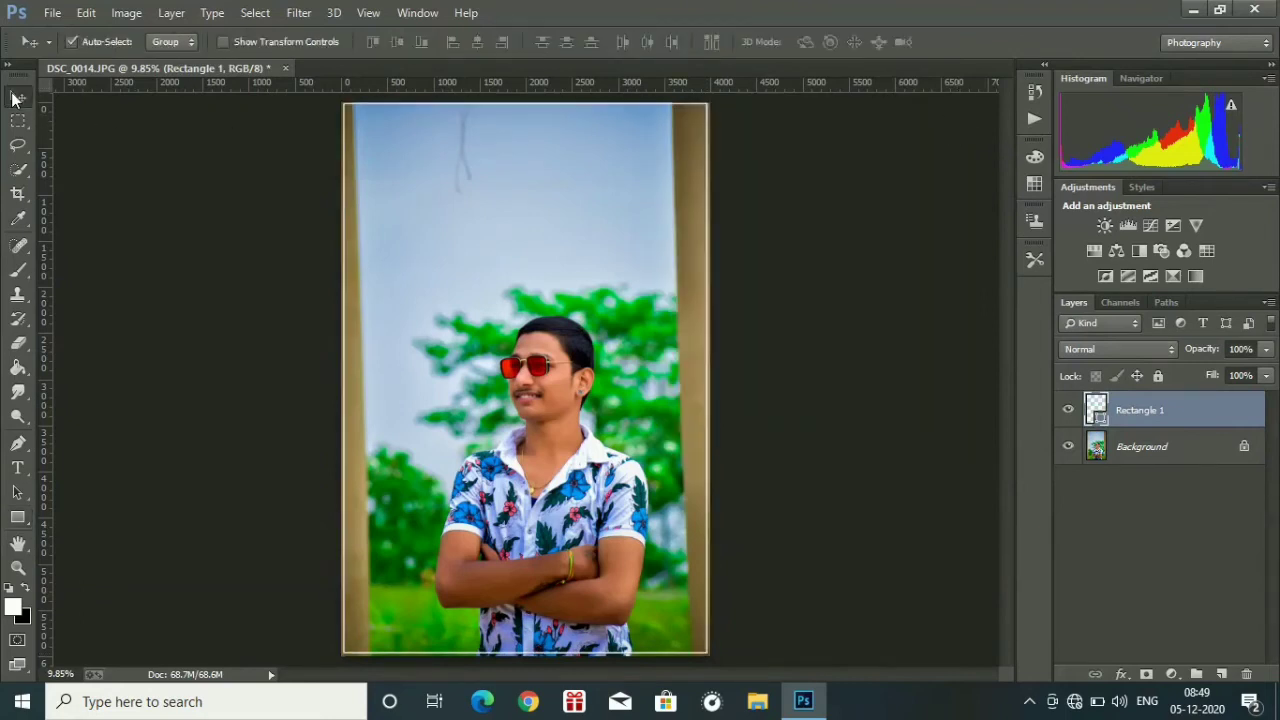
pyautogui.click(222, 42)
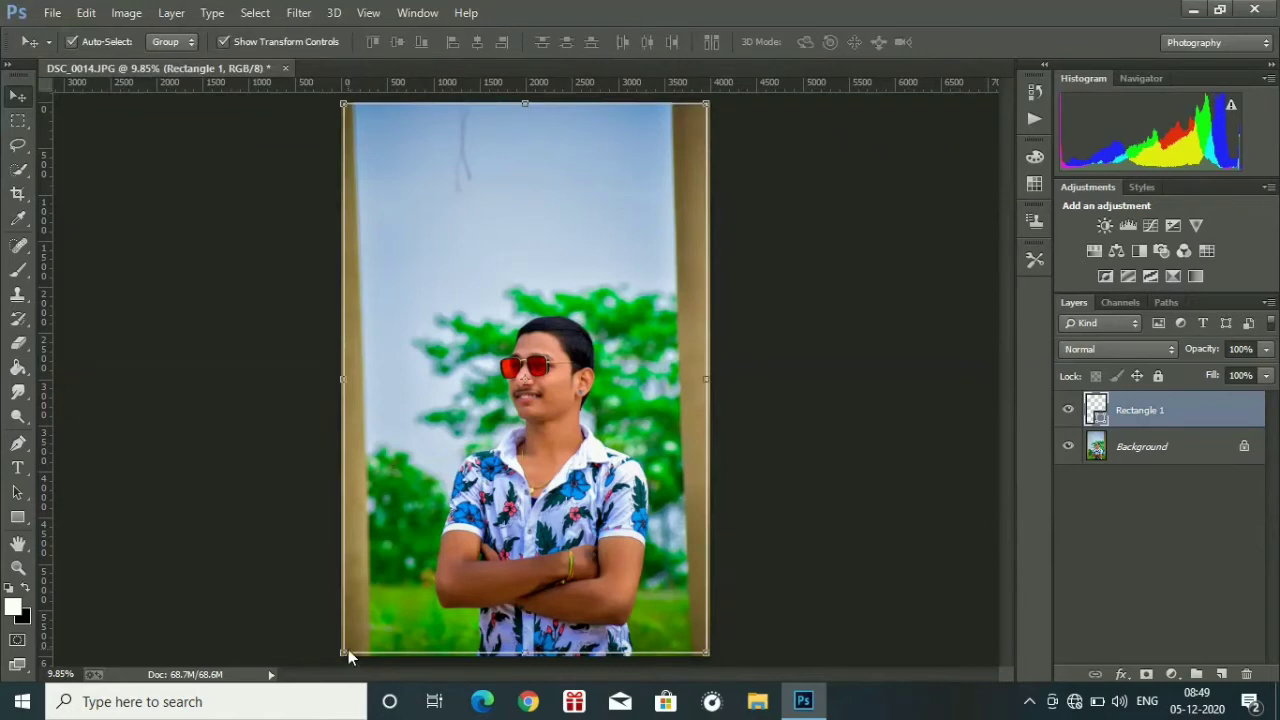
pyautogui.moveTo(346, 653); pyautogui.dragTo(342, 660)
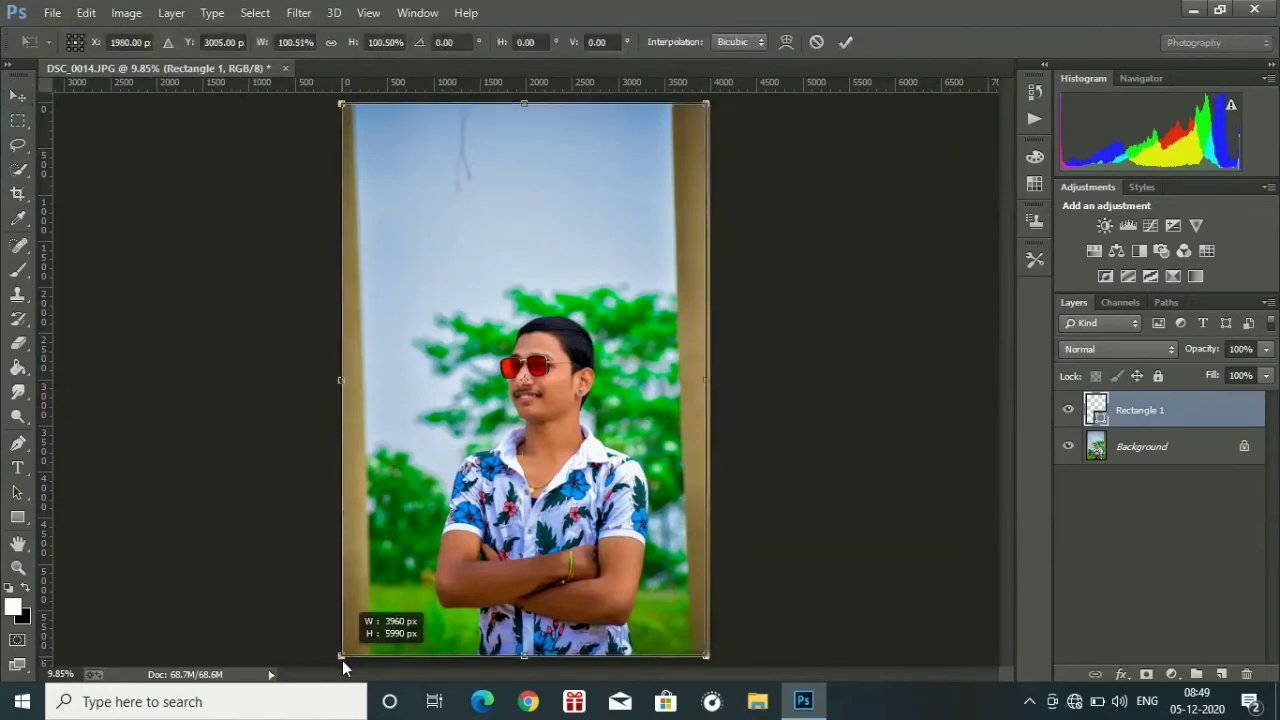
pyautogui.moveTo(706, 380); pyautogui.dragTo(716, 380)
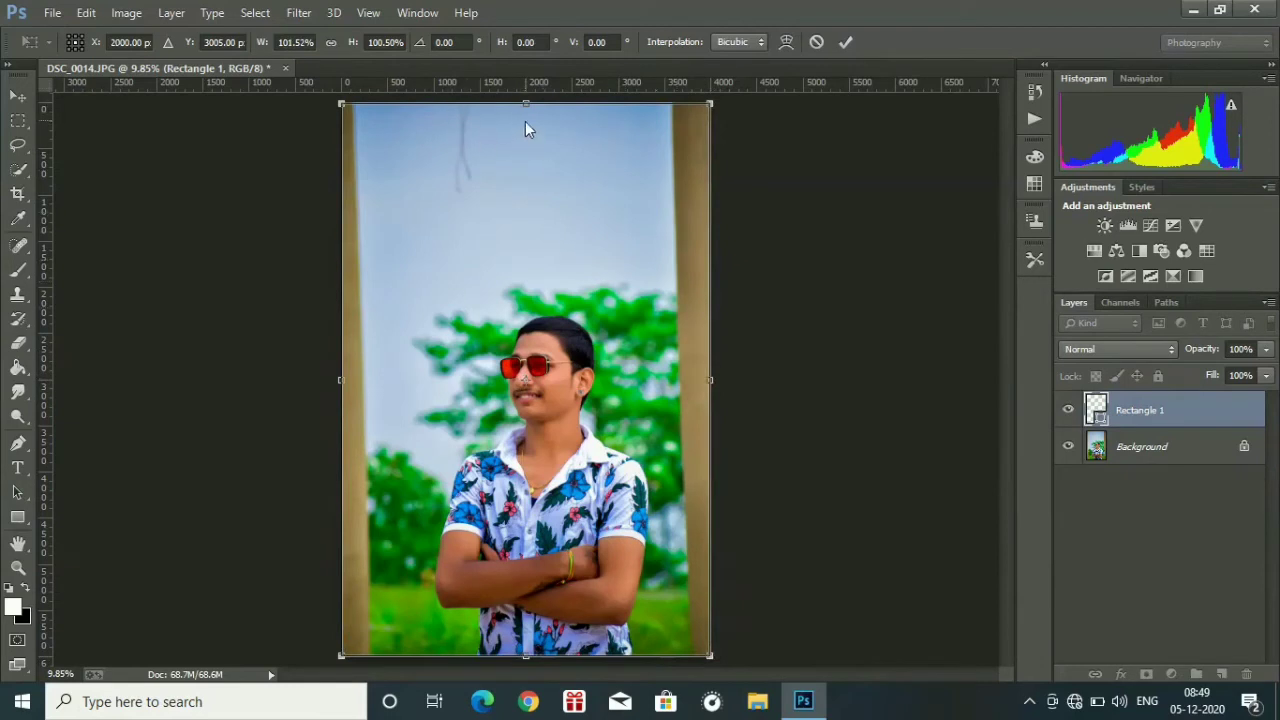
pyautogui.moveTo(526, 108); pyautogui.dragTo(528, 102)
pyautogui.click(835, 42)
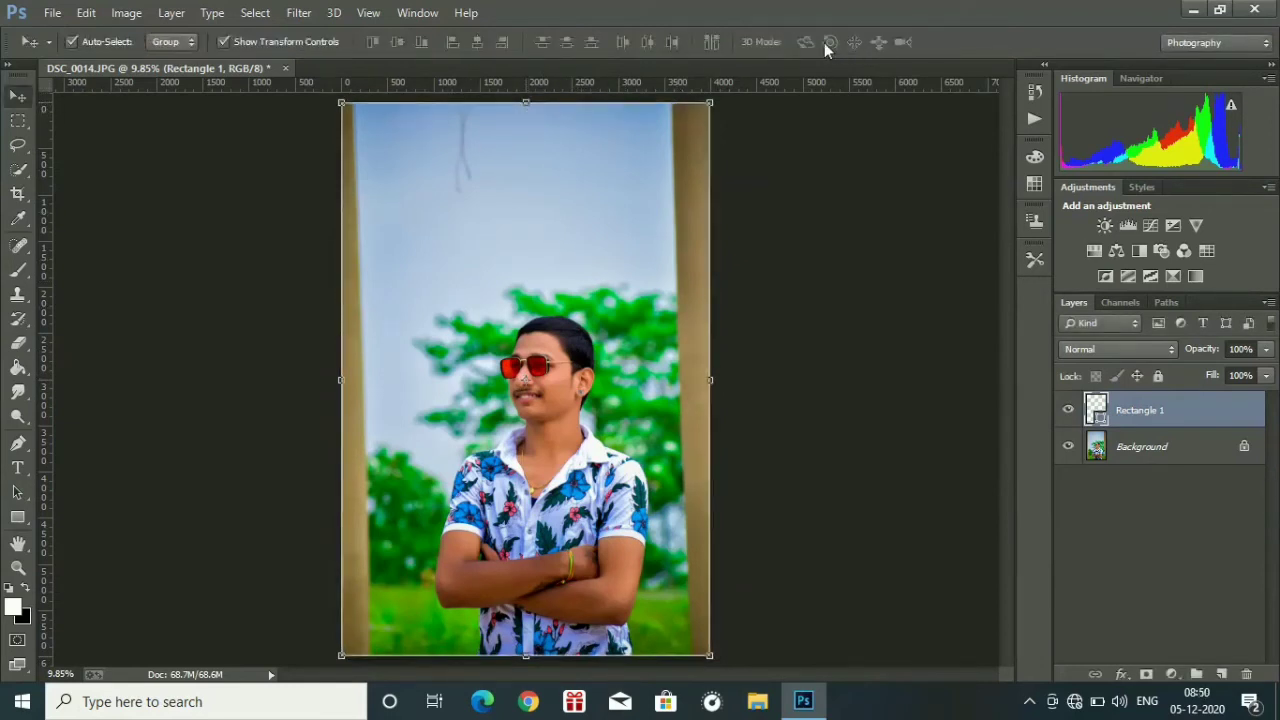
pyautogui.click(223, 42)
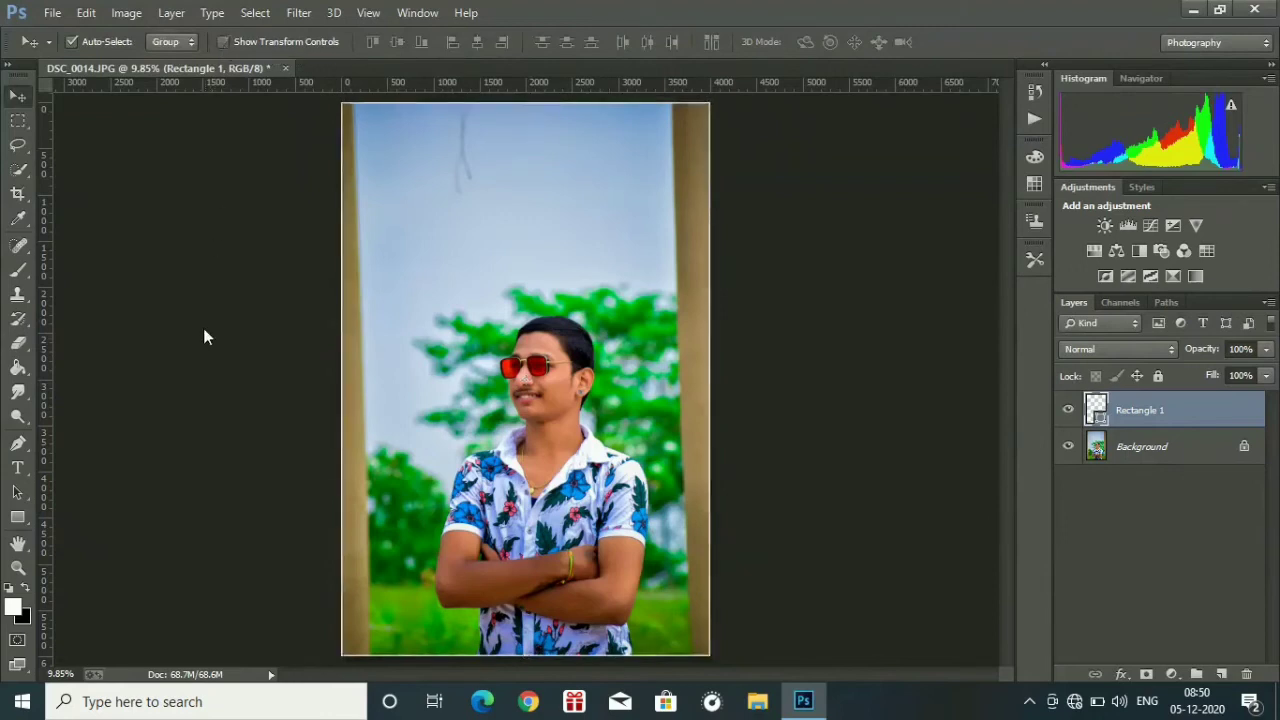
# Remove the hanging strands from the upper sky on the Background layer with a 100 px content-aware Spot Healing Brush.
pyautogui.click(19, 568)
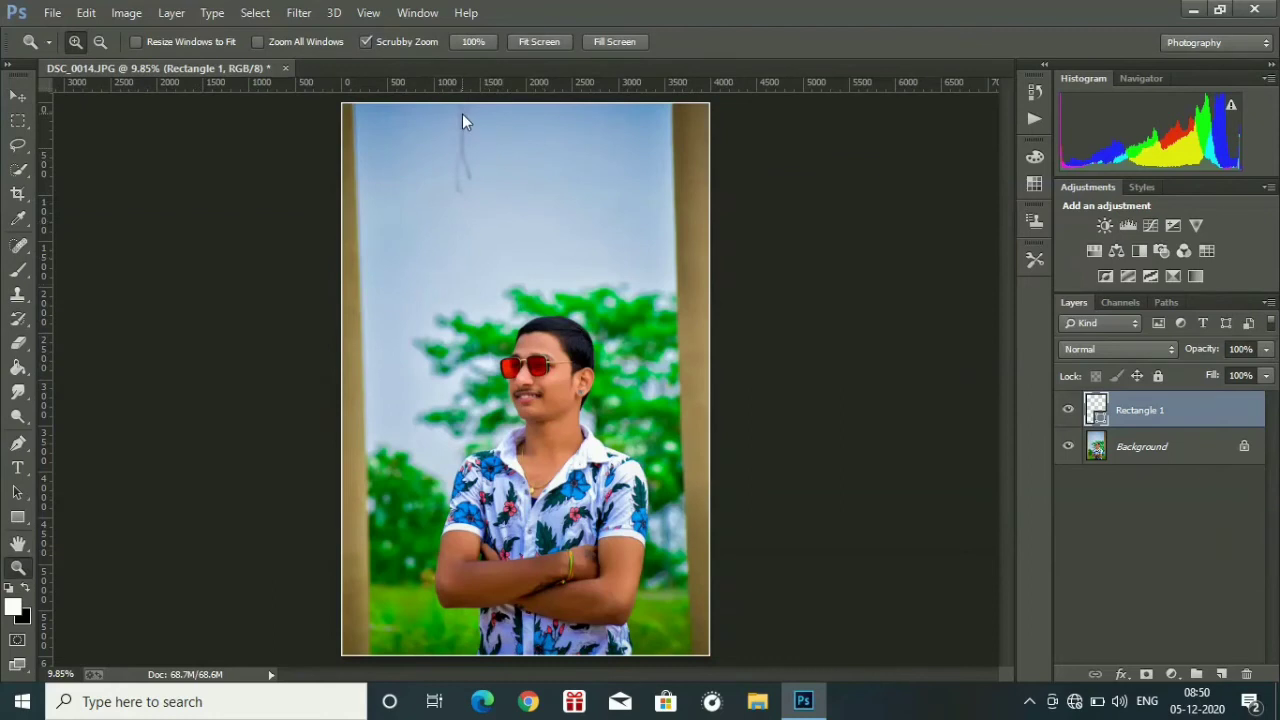
pyautogui.moveTo(462, 113); pyautogui.dragTo(542, 271)
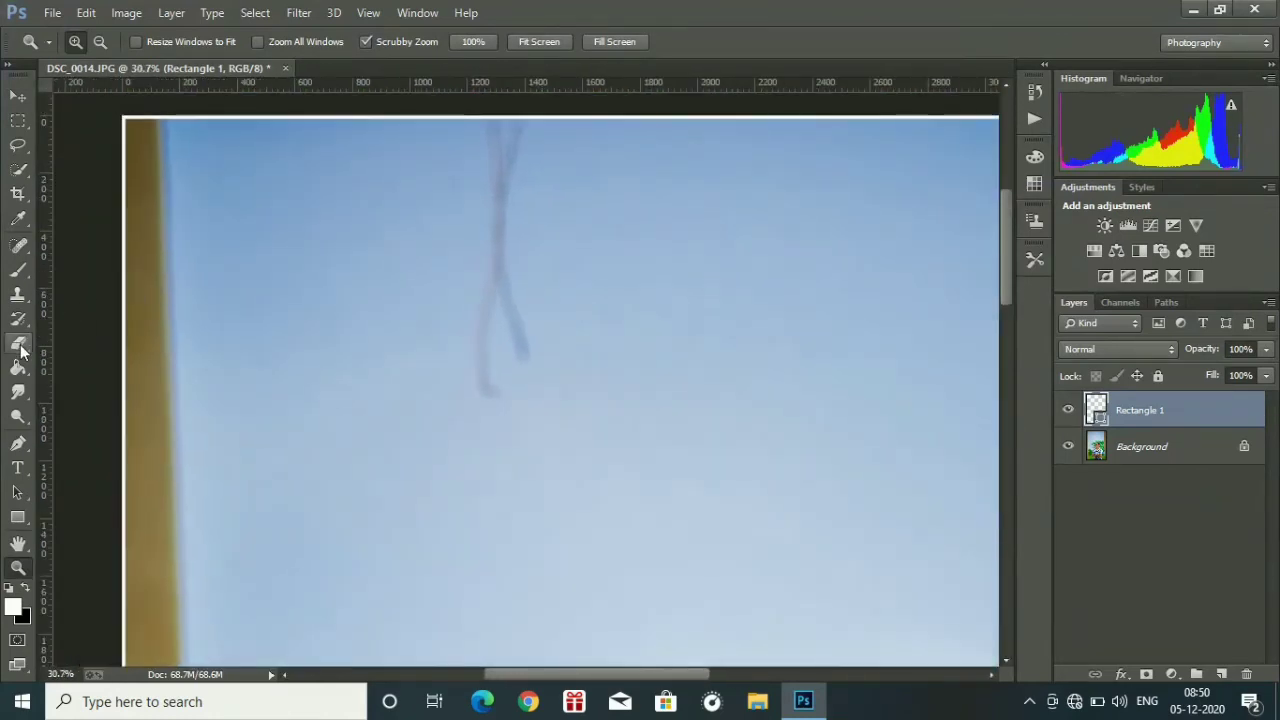
pyautogui.click(19, 246)
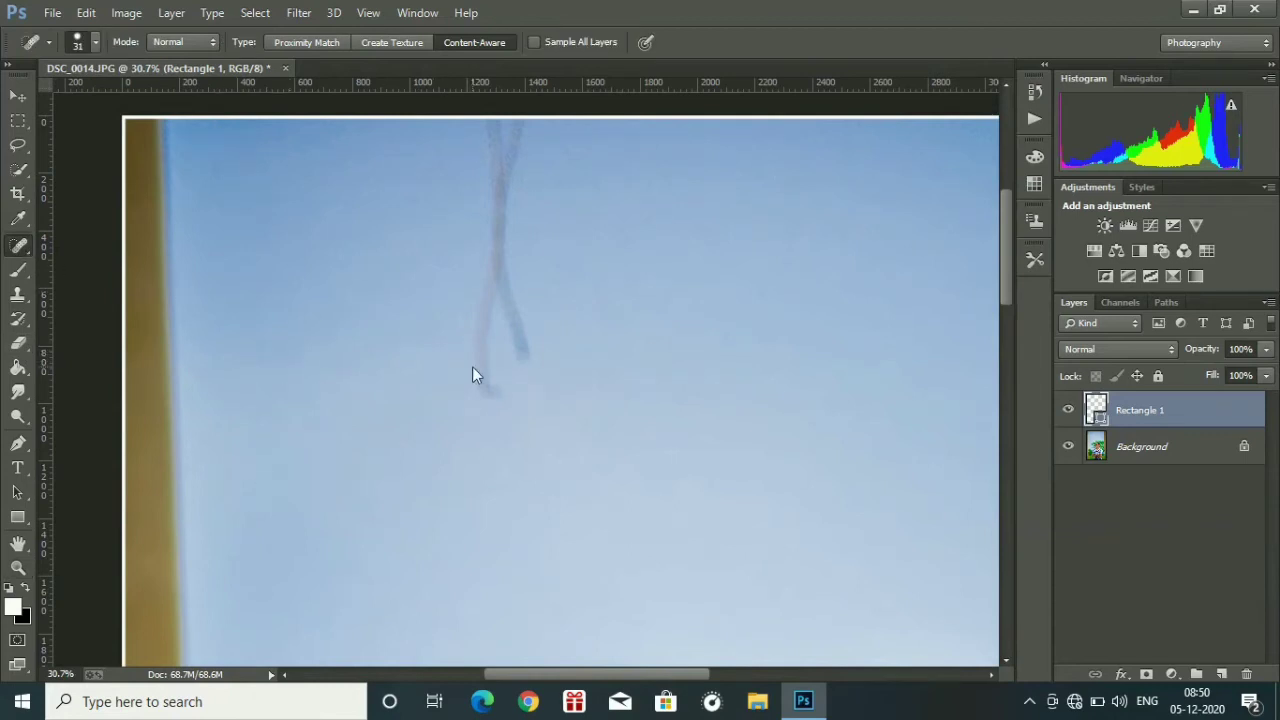
pyautogui.click(1155, 455)
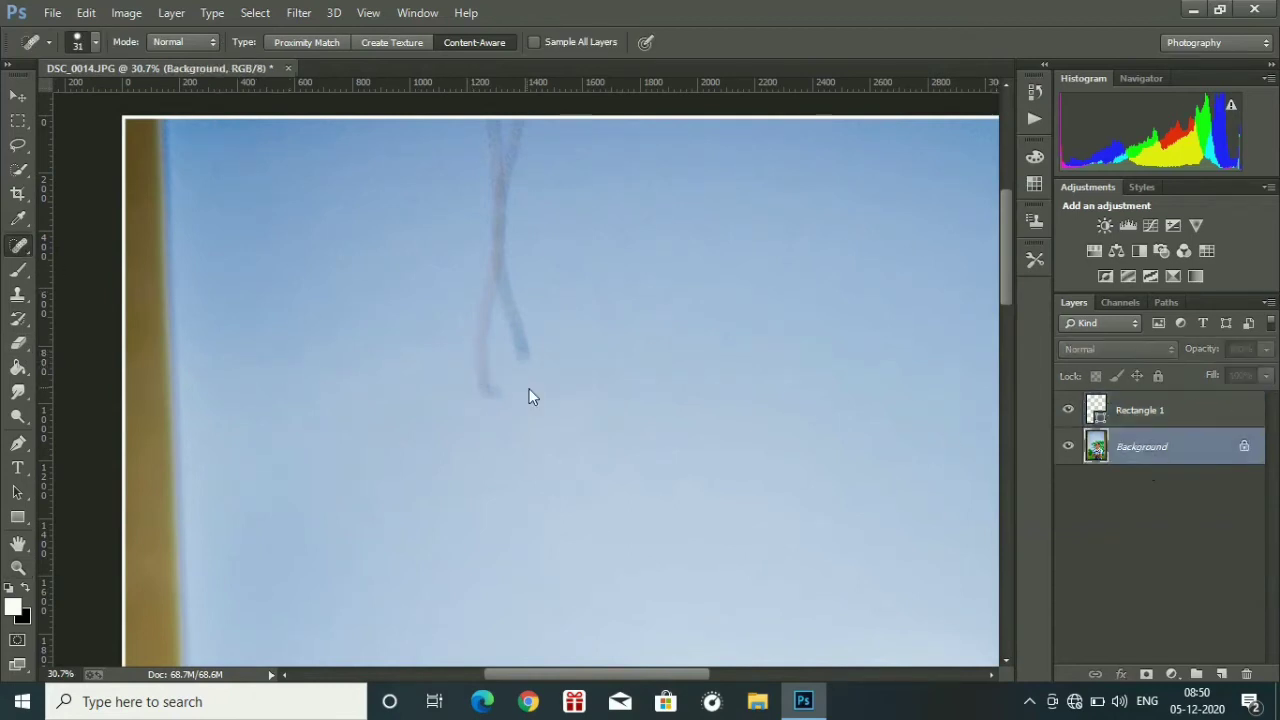
pyautogui.rightClick(474, 400)
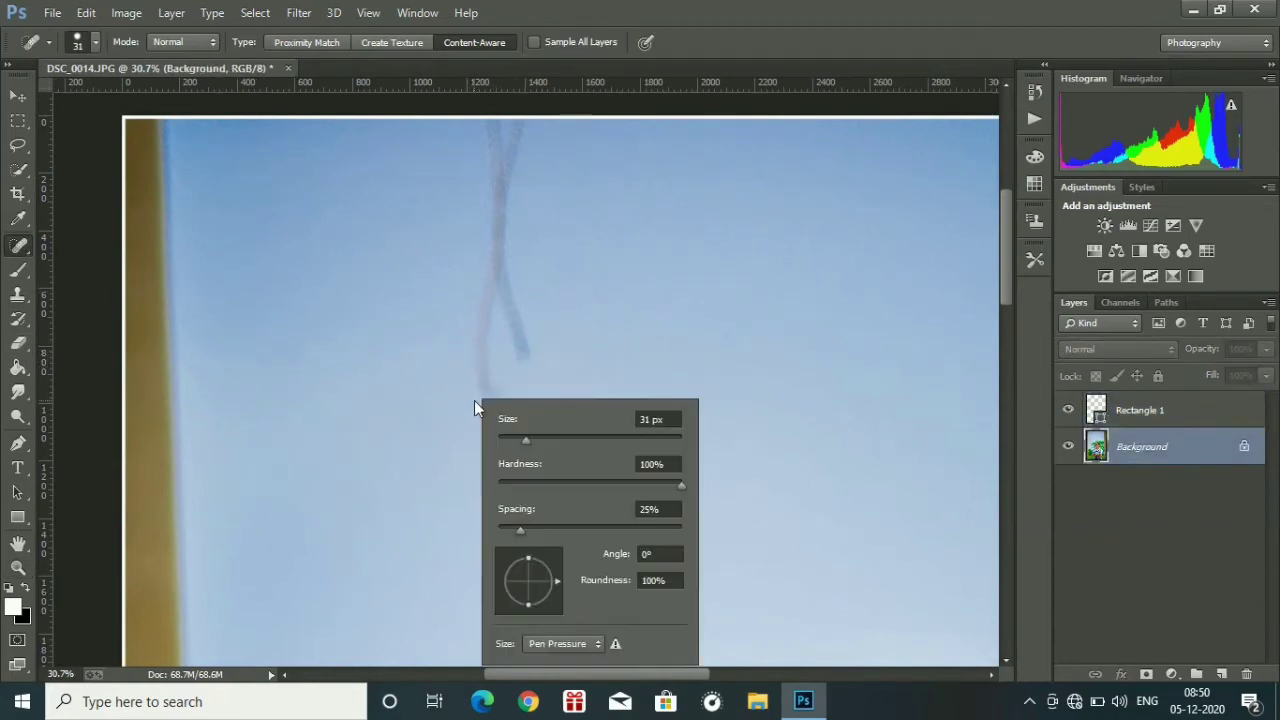
pyautogui.click(551, 436)
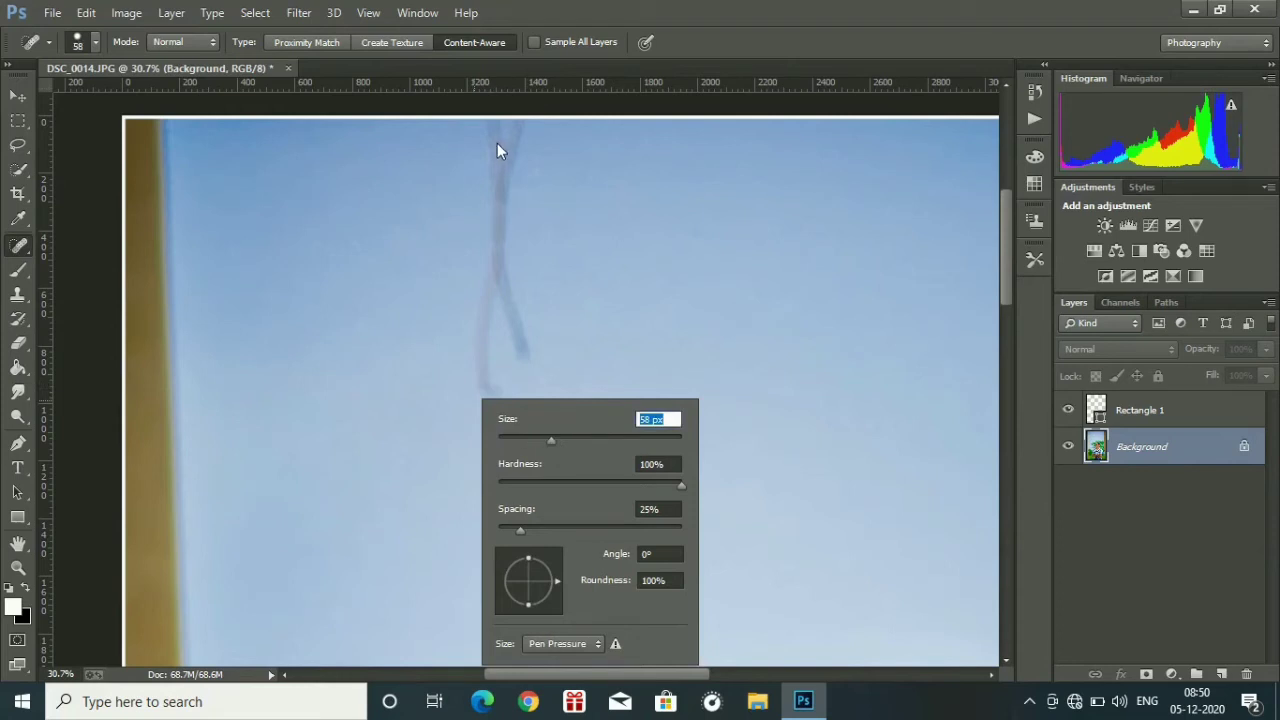
pyautogui.write('5')
pyautogui.press('BackSpace')
pyautogui.write('100')
pyautogui.press('Return')
pyautogui.moveTo(497, 143); pyautogui.dragTo(493, 392)
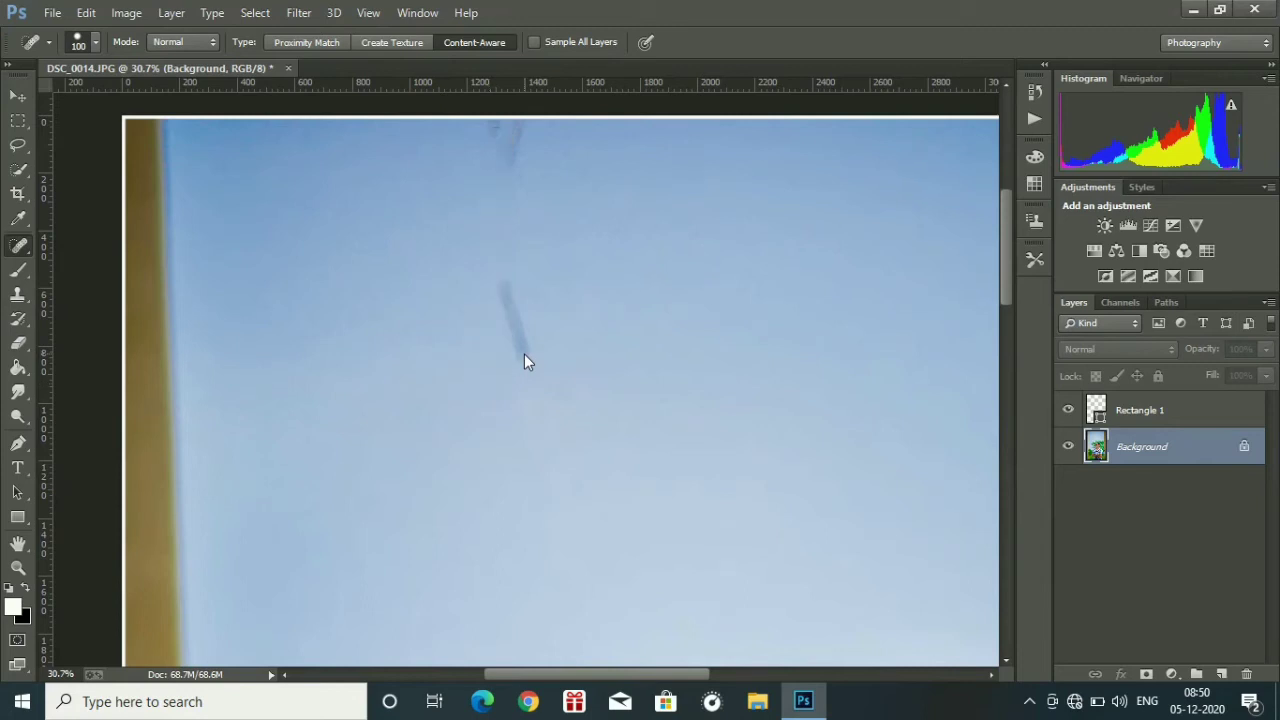
pyautogui.moveTo(499, 287); pyautogui.dragTo(505, 194)
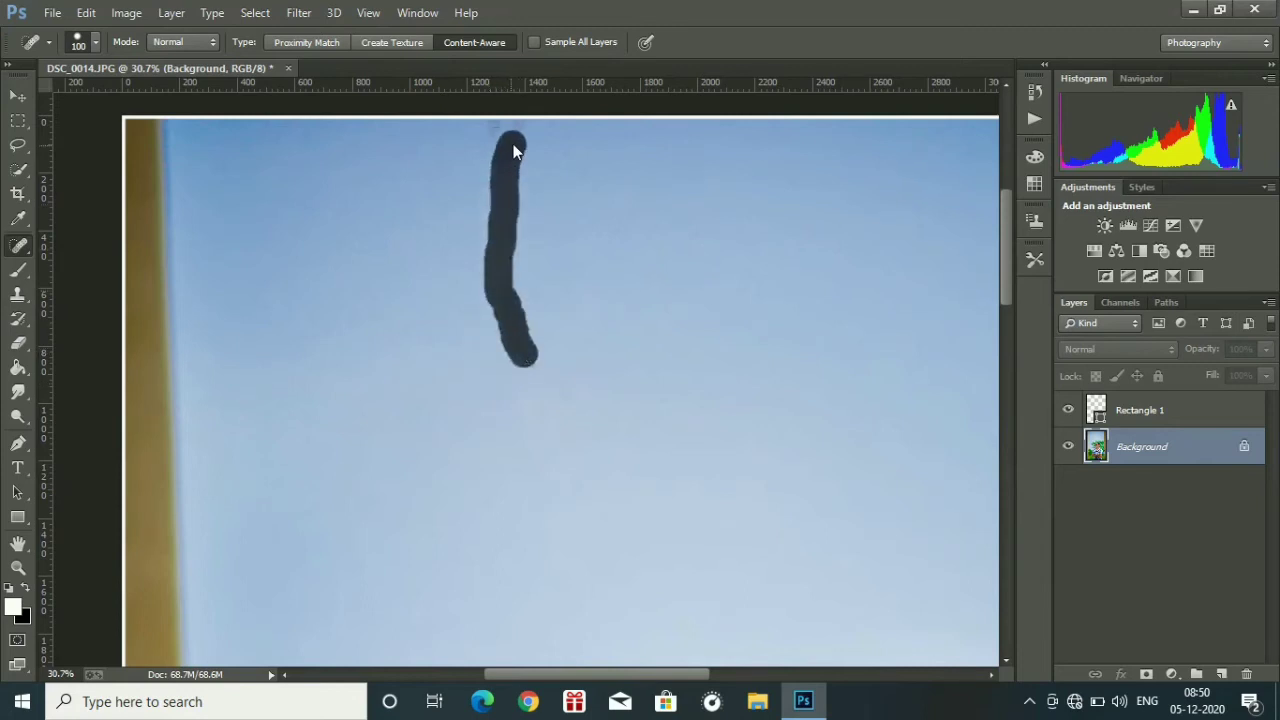
pyautogui.moveTo(501, 129); pyautogui.dragTo(526, 130)
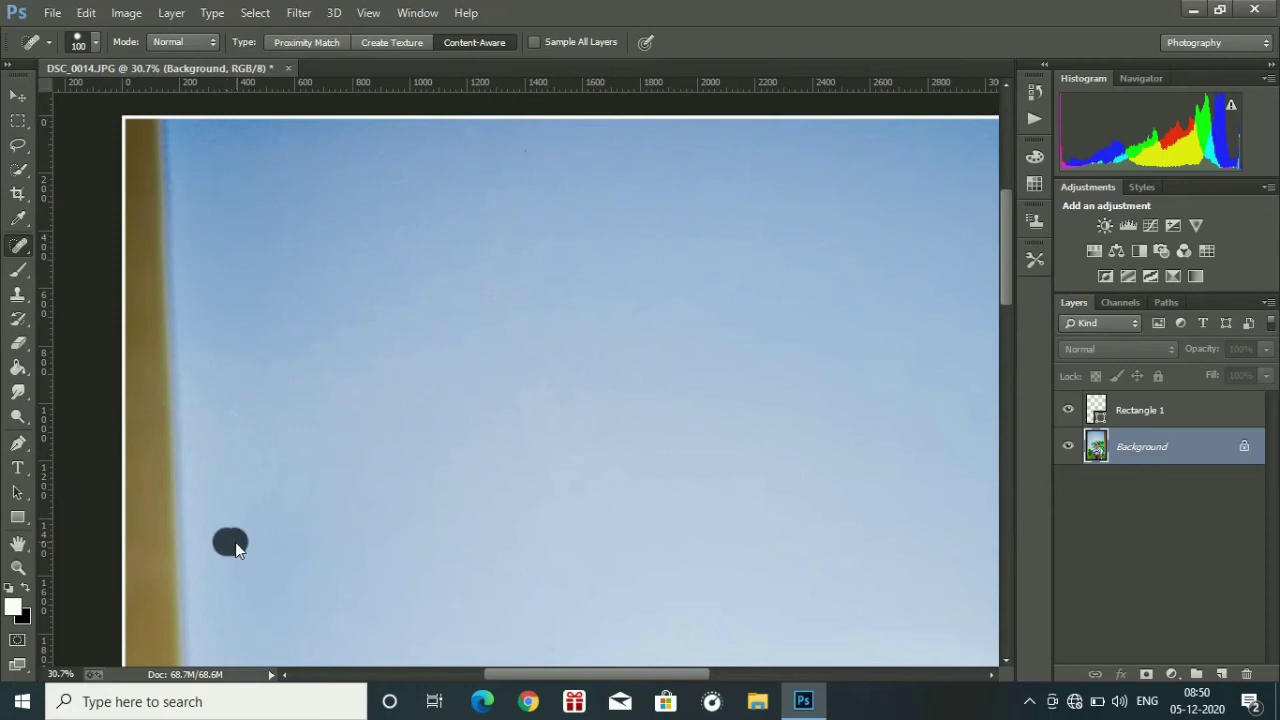
pyautogui.click(18, 567)
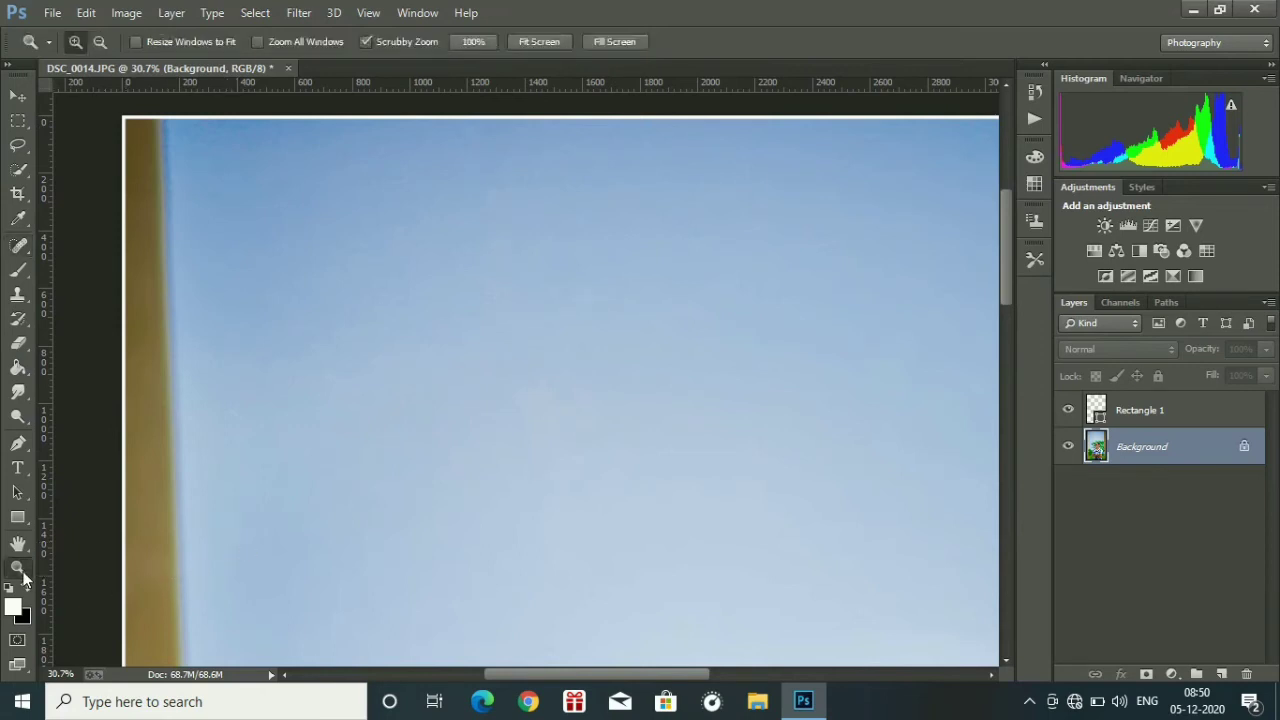
pyautogui.moveTo(452, 443); pyautogui.dragTo(367, 410)
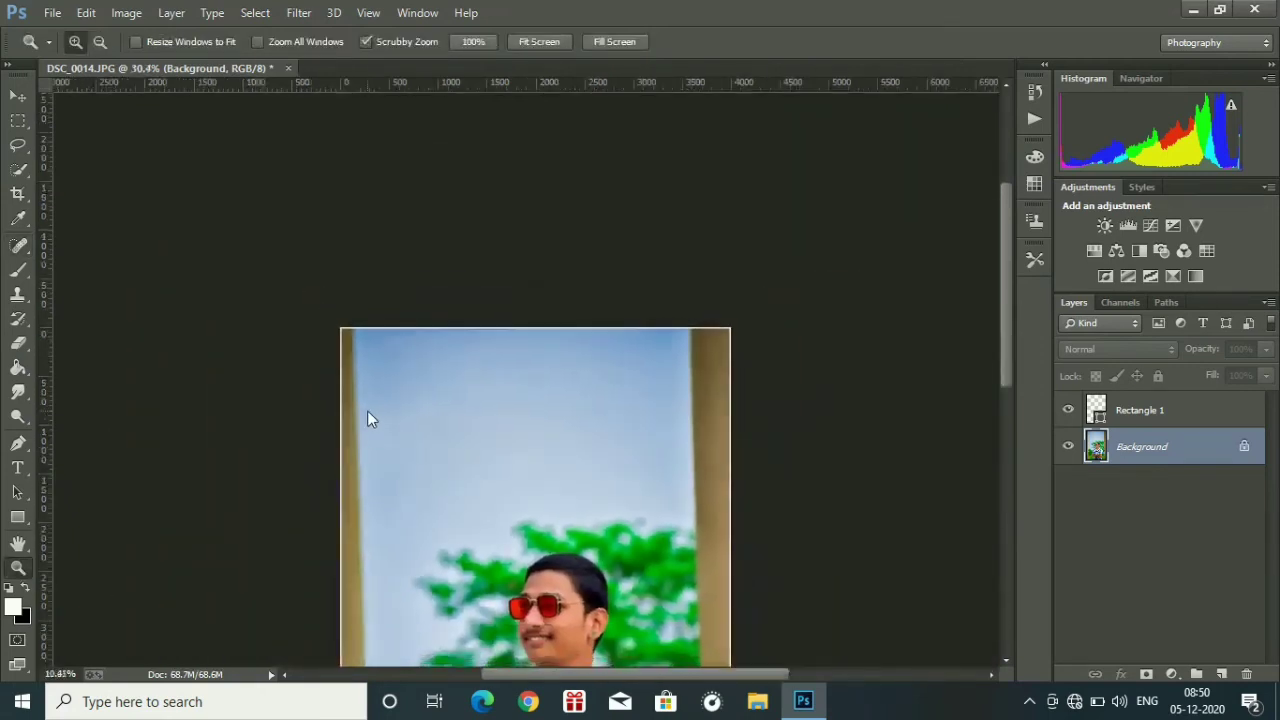
# Shift the Blues hue of the Background layer to -50 with the Camera Raw filter.
pyautogui.click(546, 42)
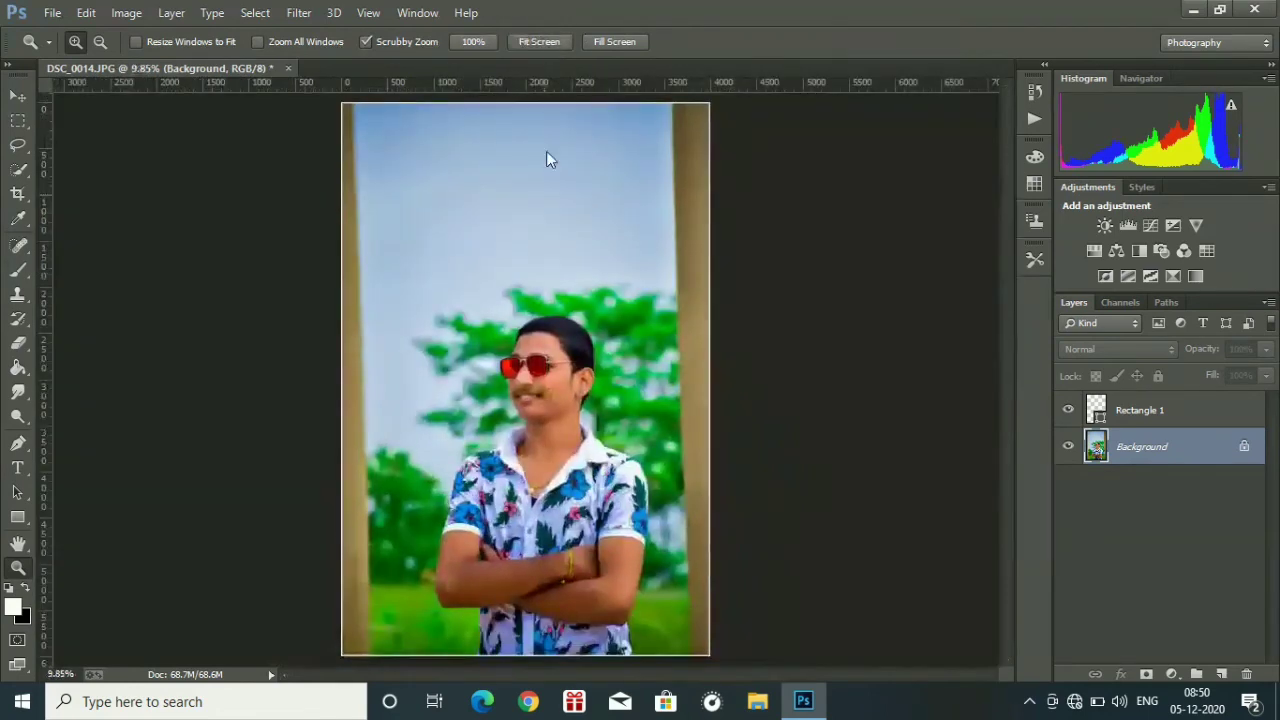
pyautogui.moveTo(521, 266)
pyautogui.mouseDown()
pyautogui.moveTo(510, 263)
pyautogui.moveTo(521, 266)
pyautogui.mouseUp()
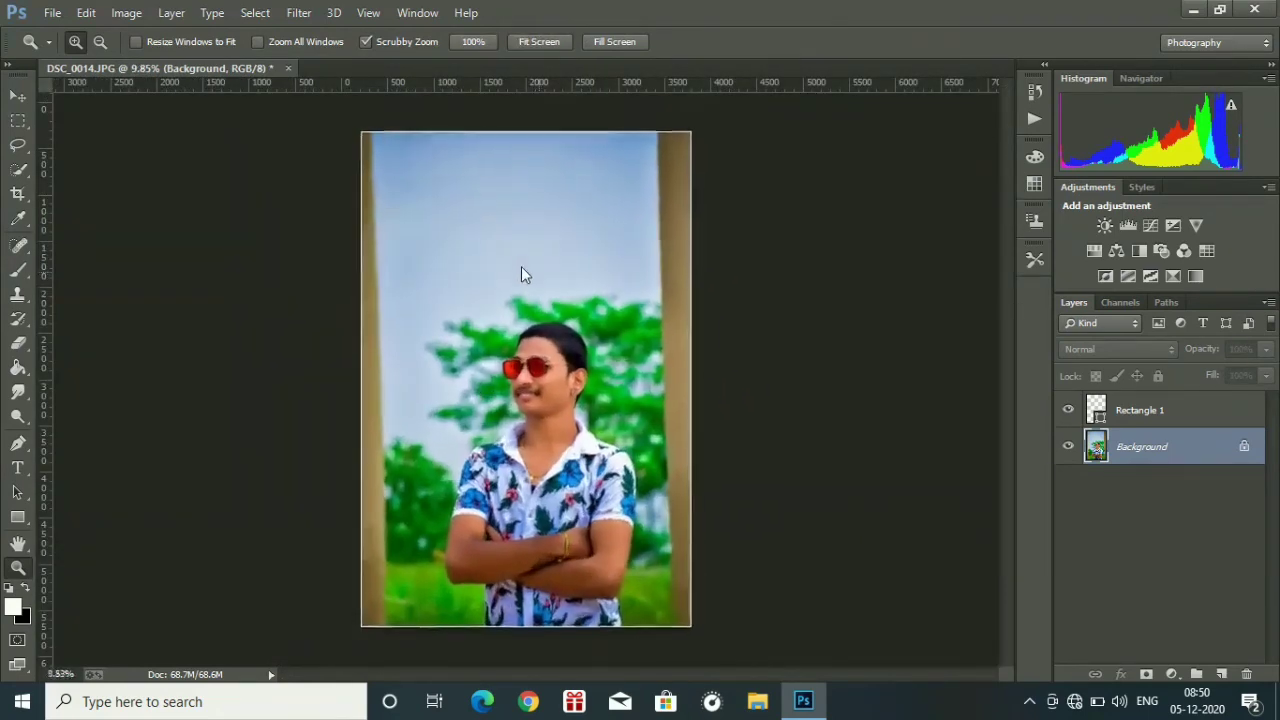
pyautogui.click(1233, 413)
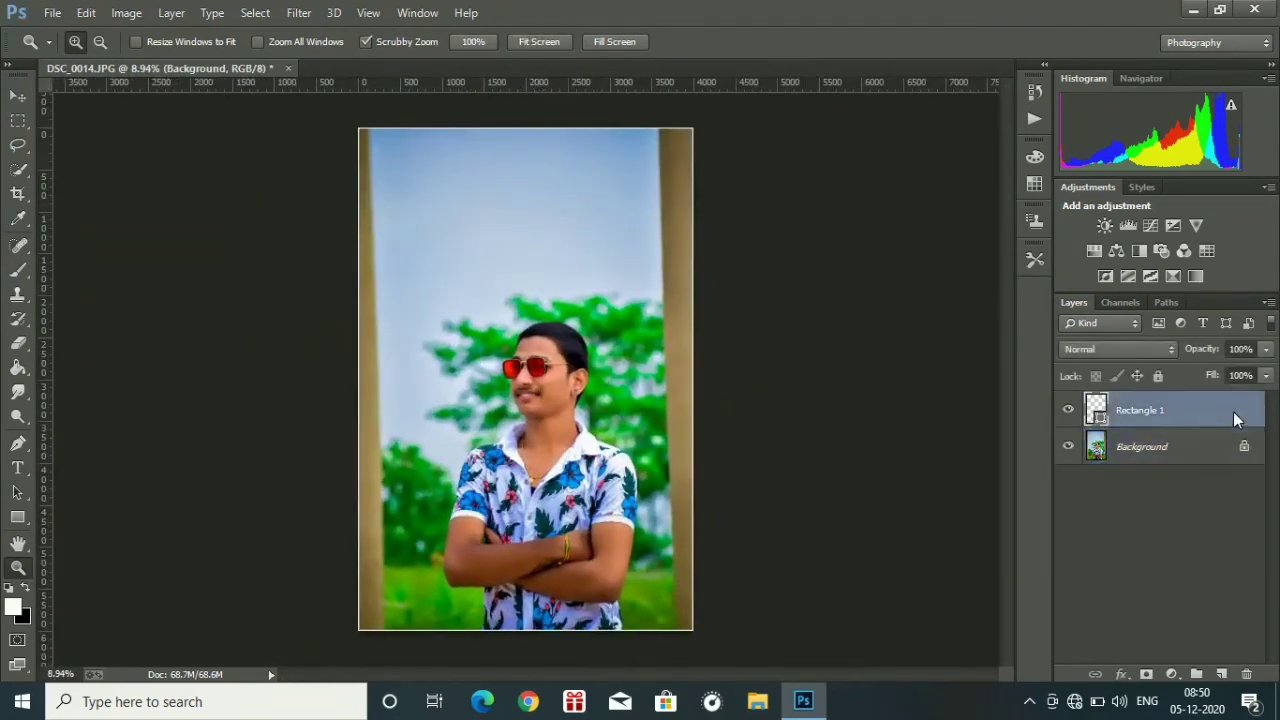
pyautogui.click(1188, 437)
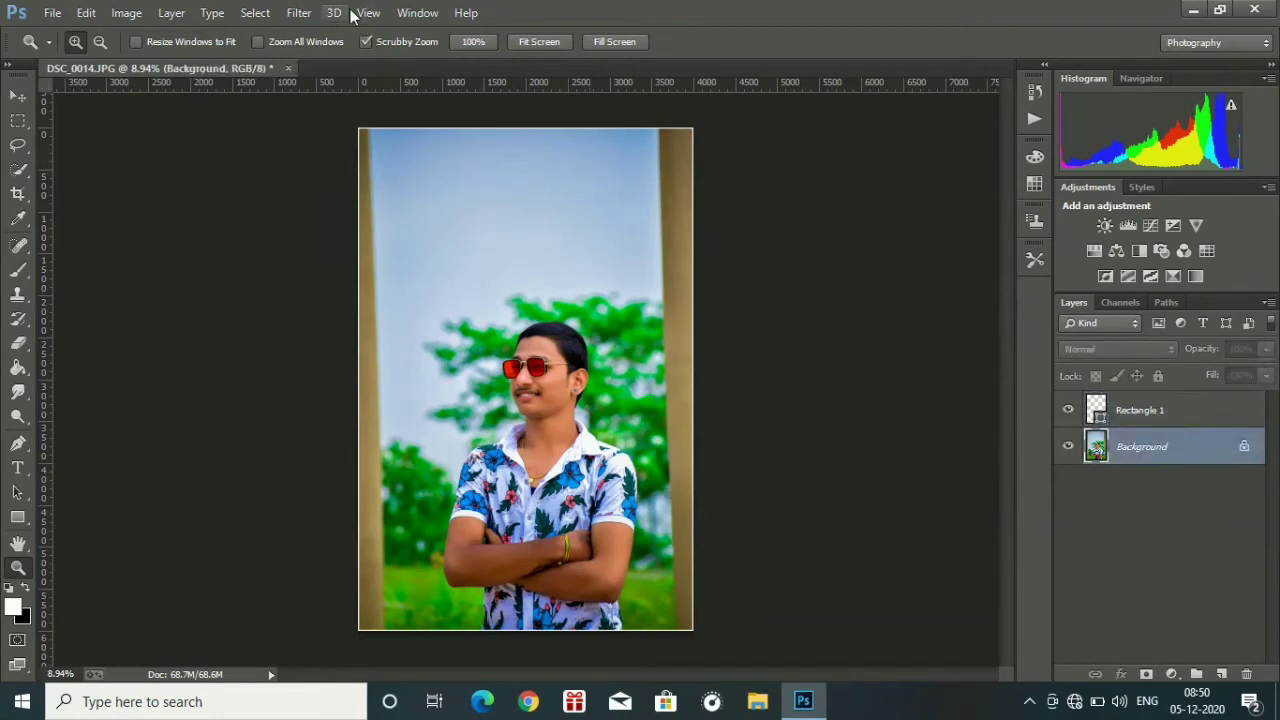
pyautogui.click(299, 12)
pyautogui.click(329, 122)
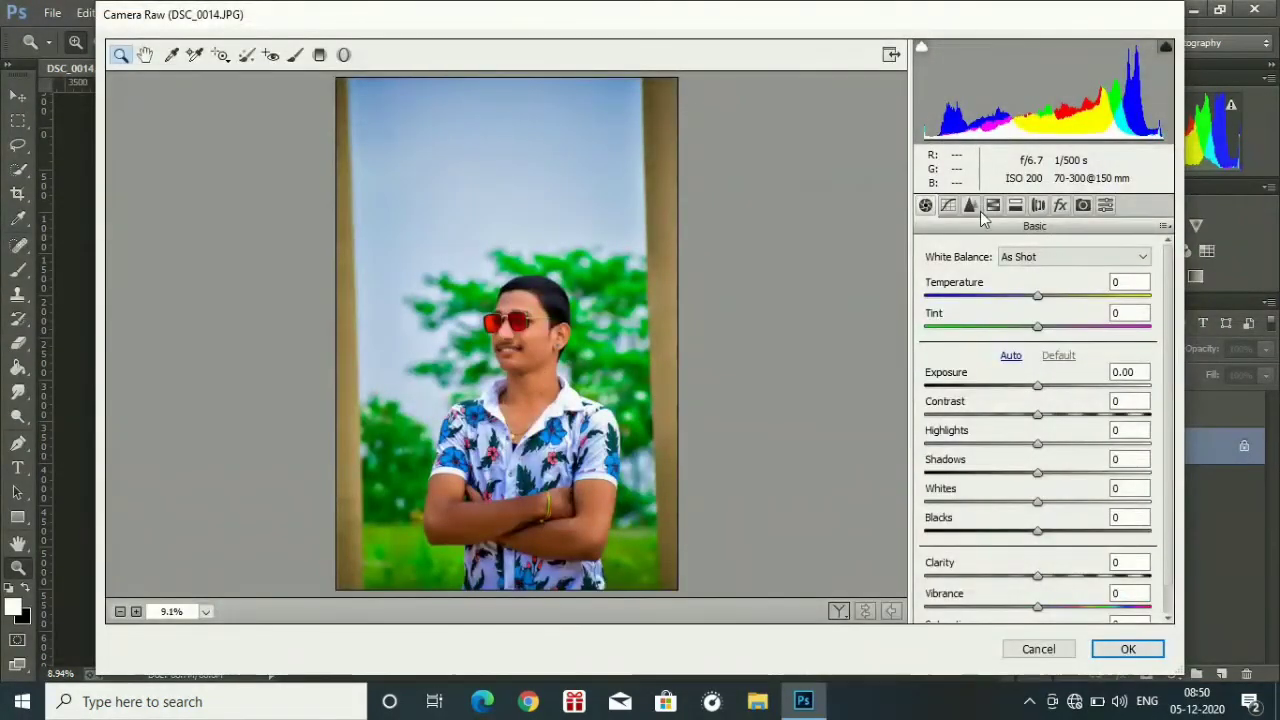
pyautogui.click(993, 205)
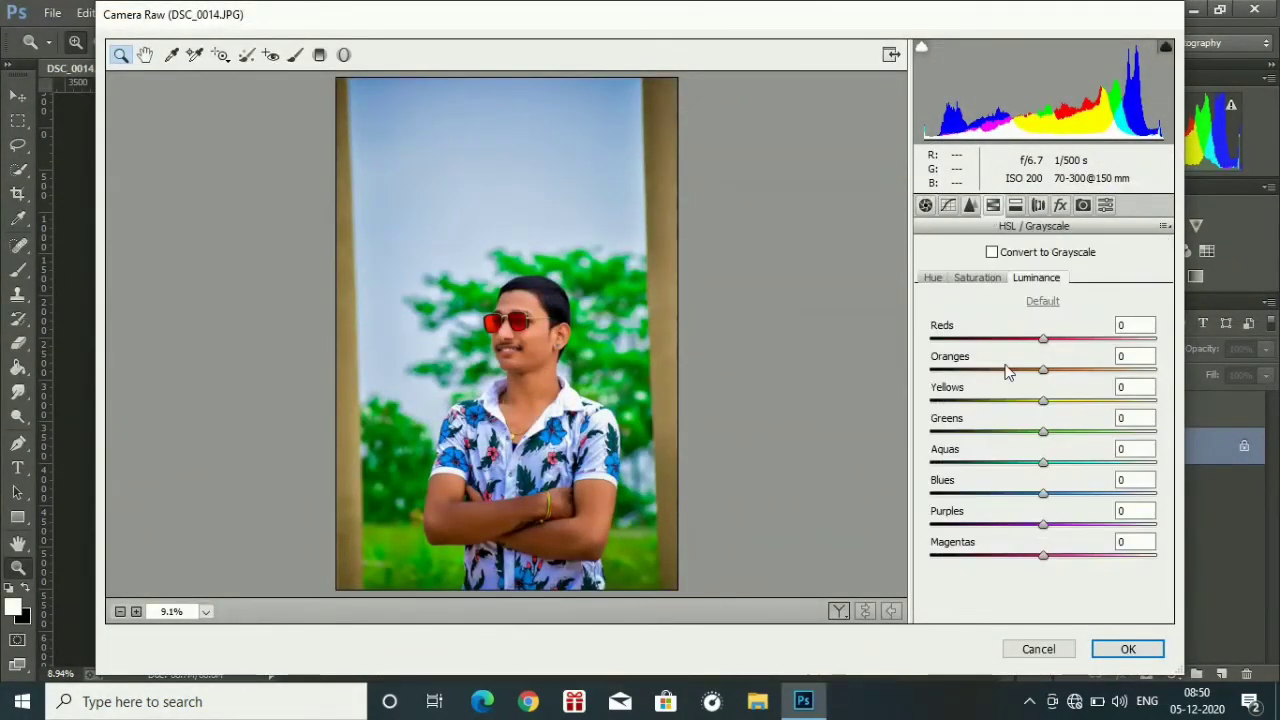
pyautogui.click(933, 278)
pyautogui.moveTo(1004, 484); pyautogui.dragTo(859, 481)
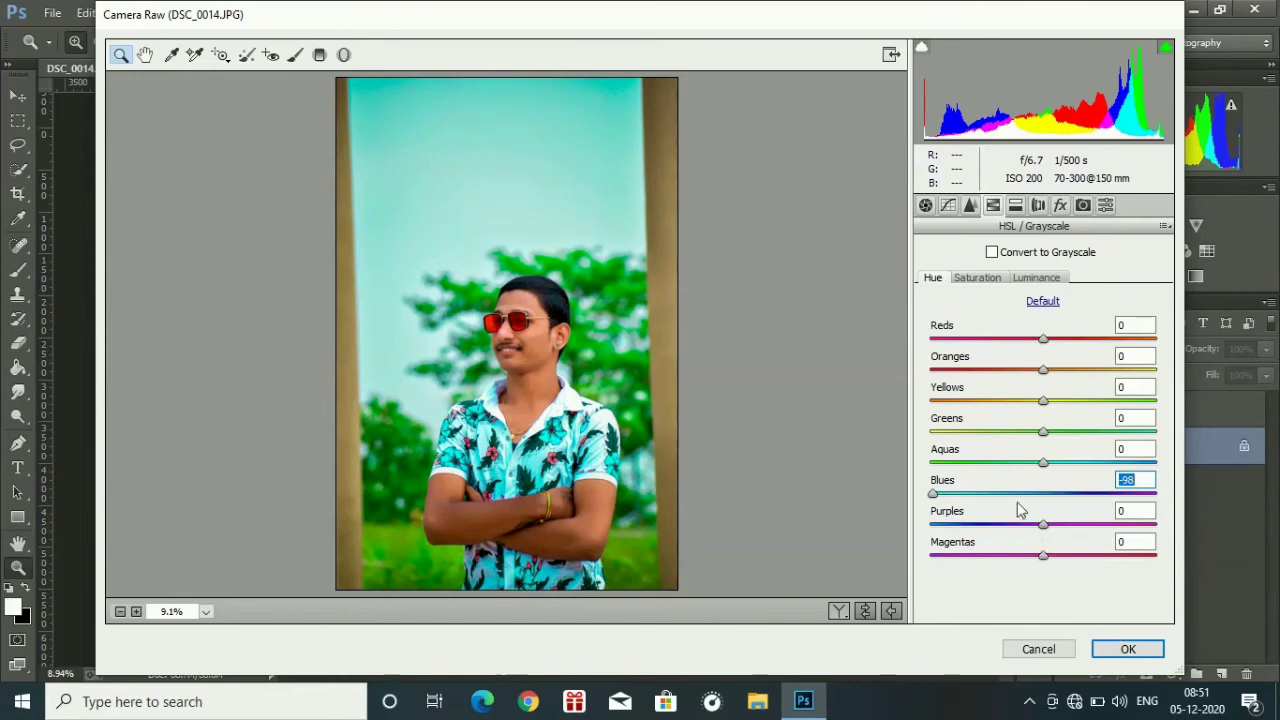
pyautogui.moveTo(999, 483); pyautogui.dragTo(1045, 490)
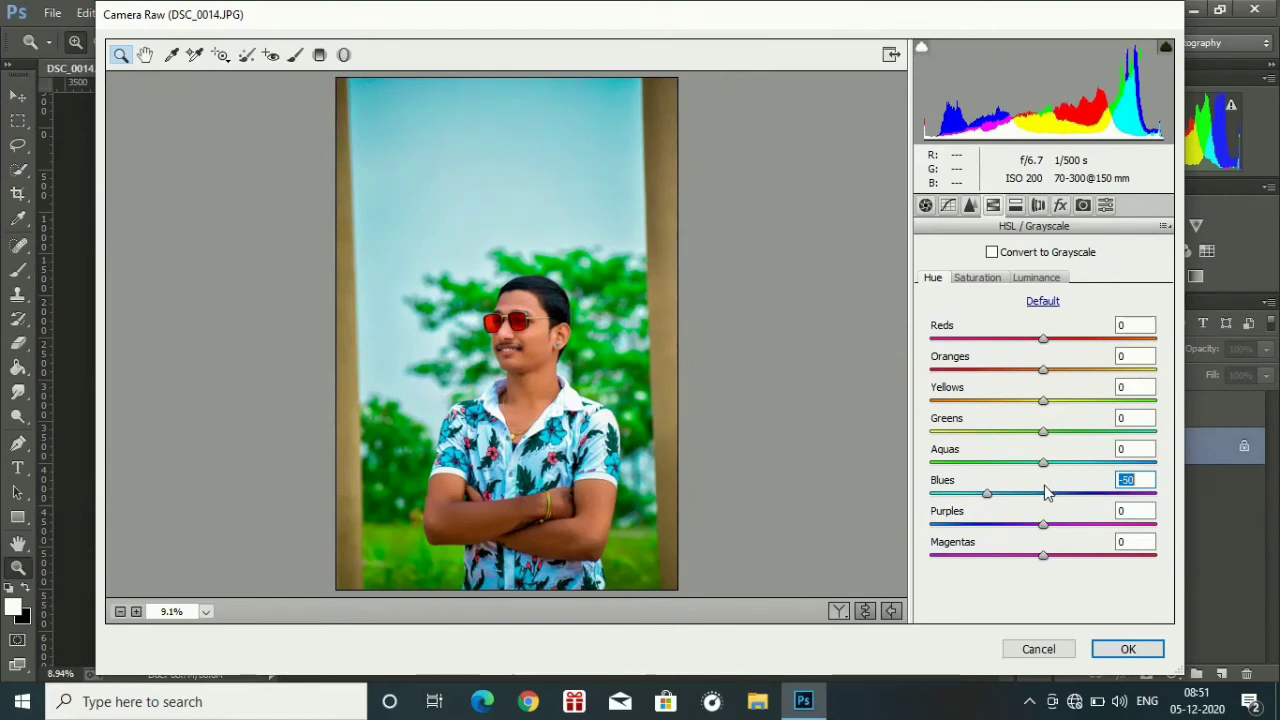
pyautogui.click(1124, 649)
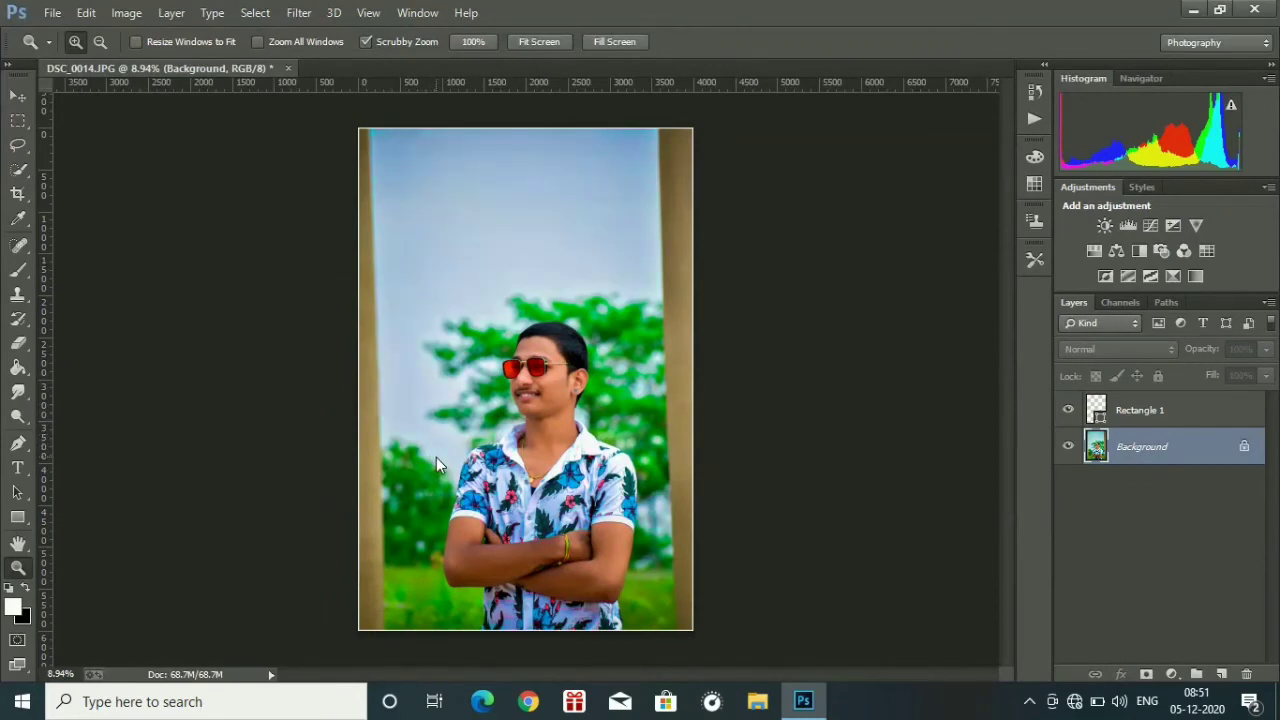
# Duplicate the Background layer as Background copy and reapply the last Camera Raw filter to the copy.
pyautogui.rightClick(1191, 461)
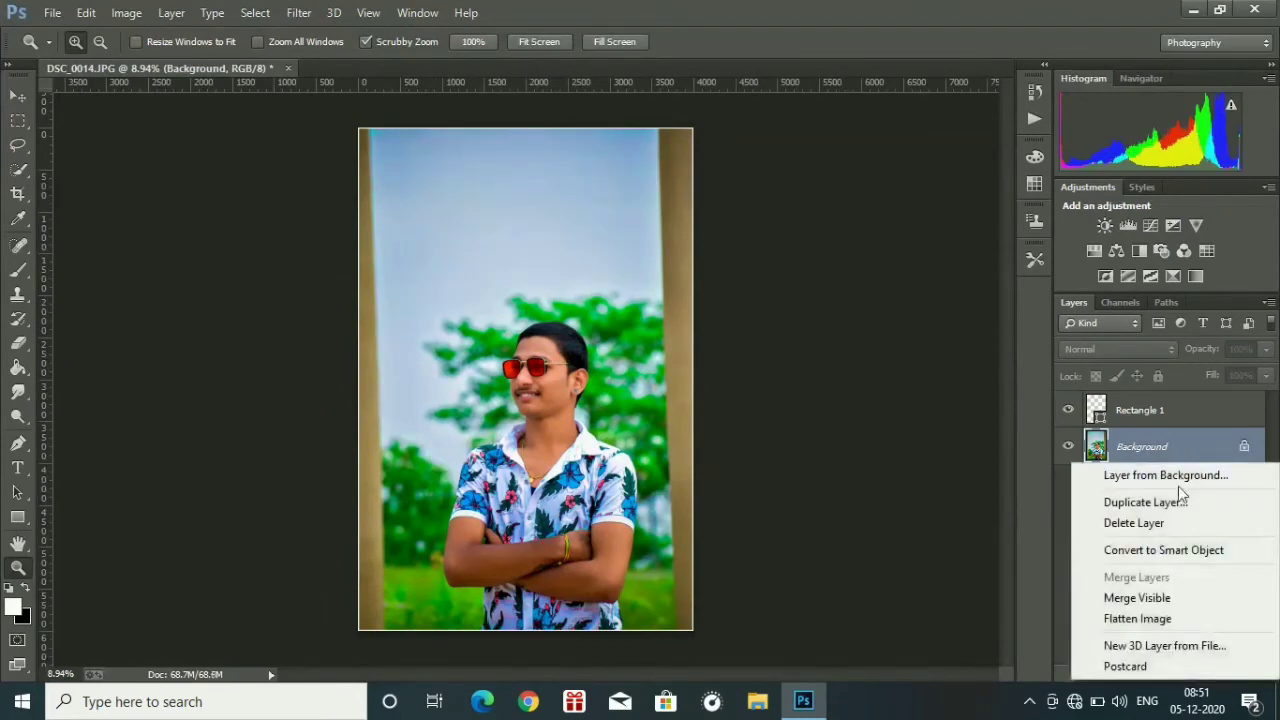
pyautogui.click(1166, 505)
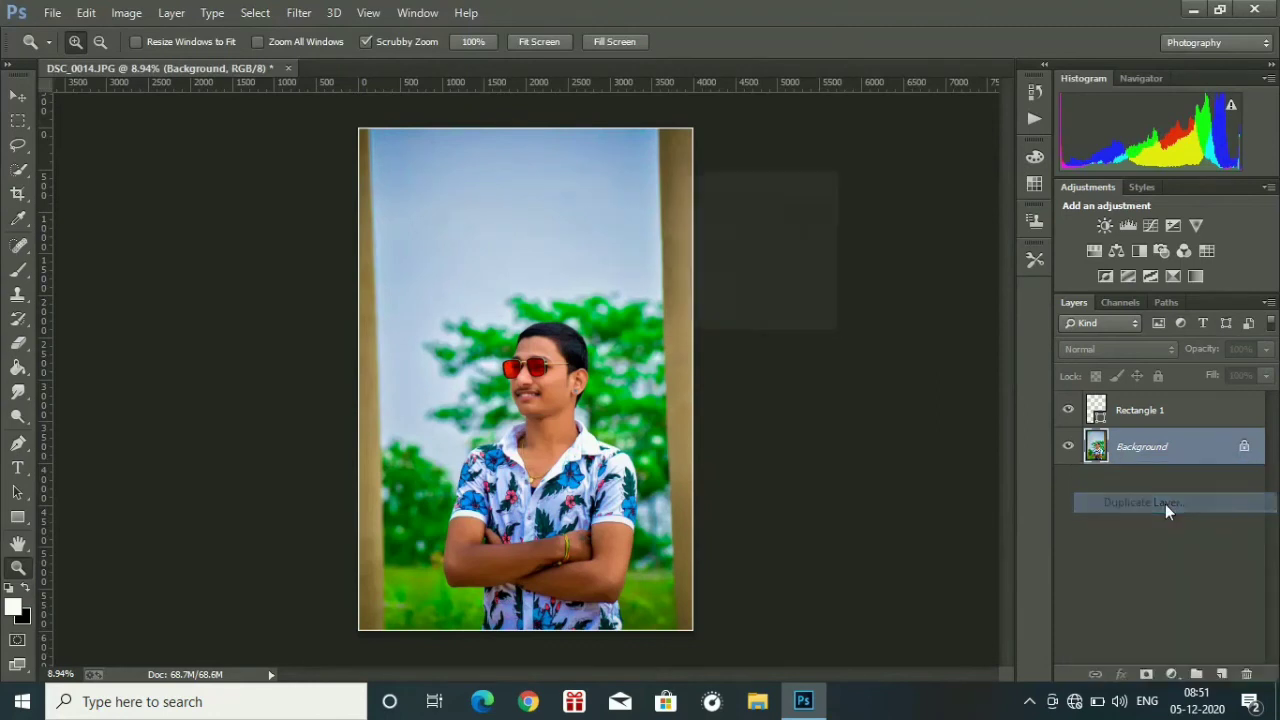
pyautogui.click(803, 213)
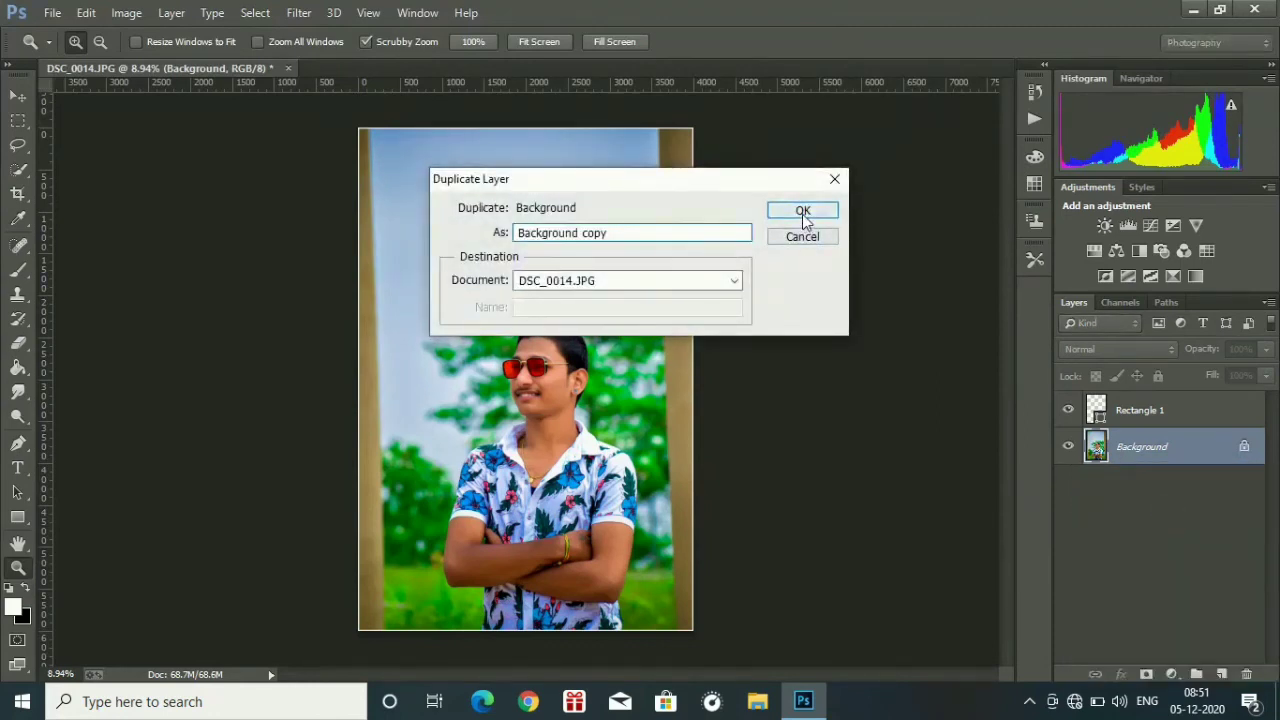
pyautogui.click(299, 12)
pyautogui.click(312, 36)
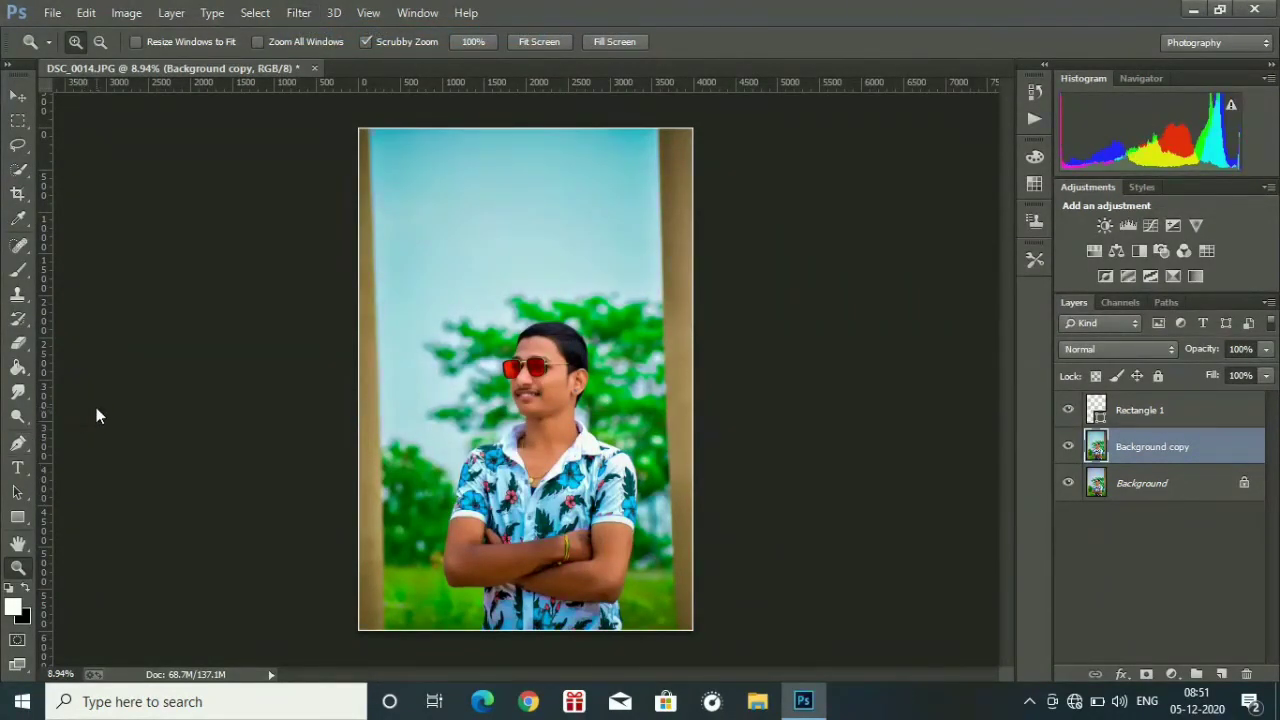
# Erase the teal-tinted shirt and arms from the Background copy layer with a soft 2000 px Eraser at 0% hardness.
pyautogui.click(20, 345)
pyautogui.rightClick(530, 456)
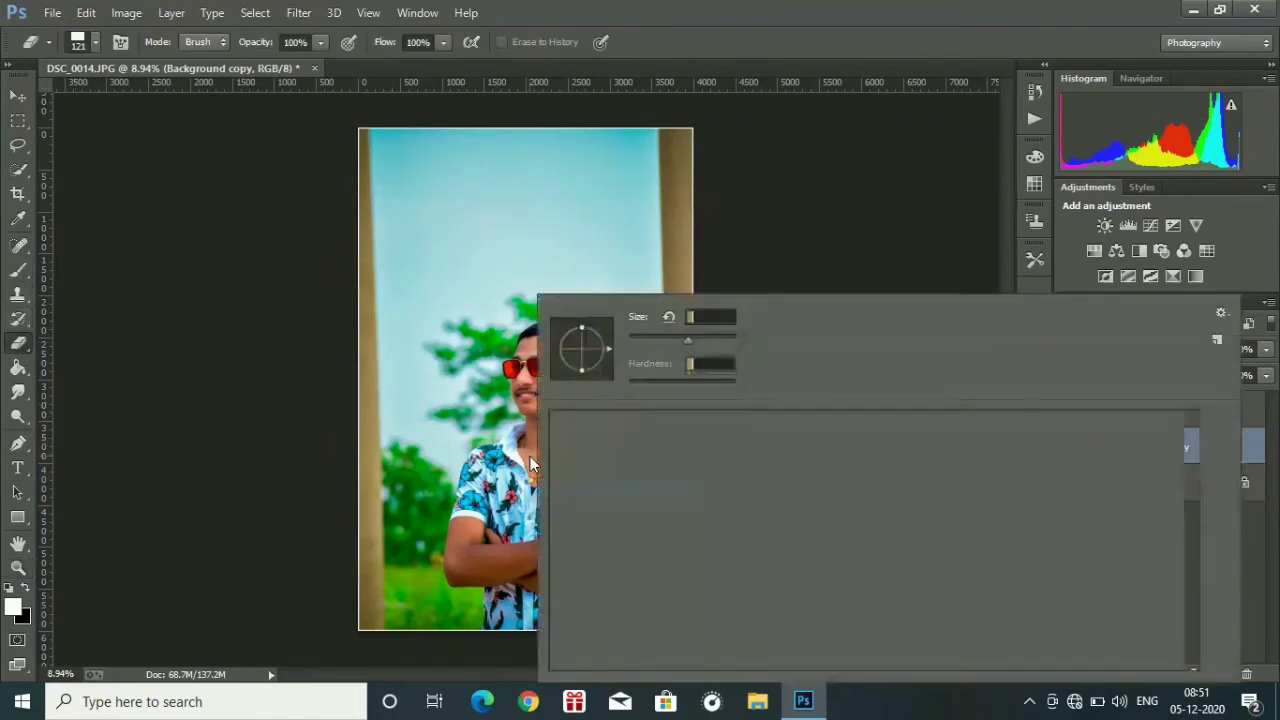
pyautogui.click(628, 424)
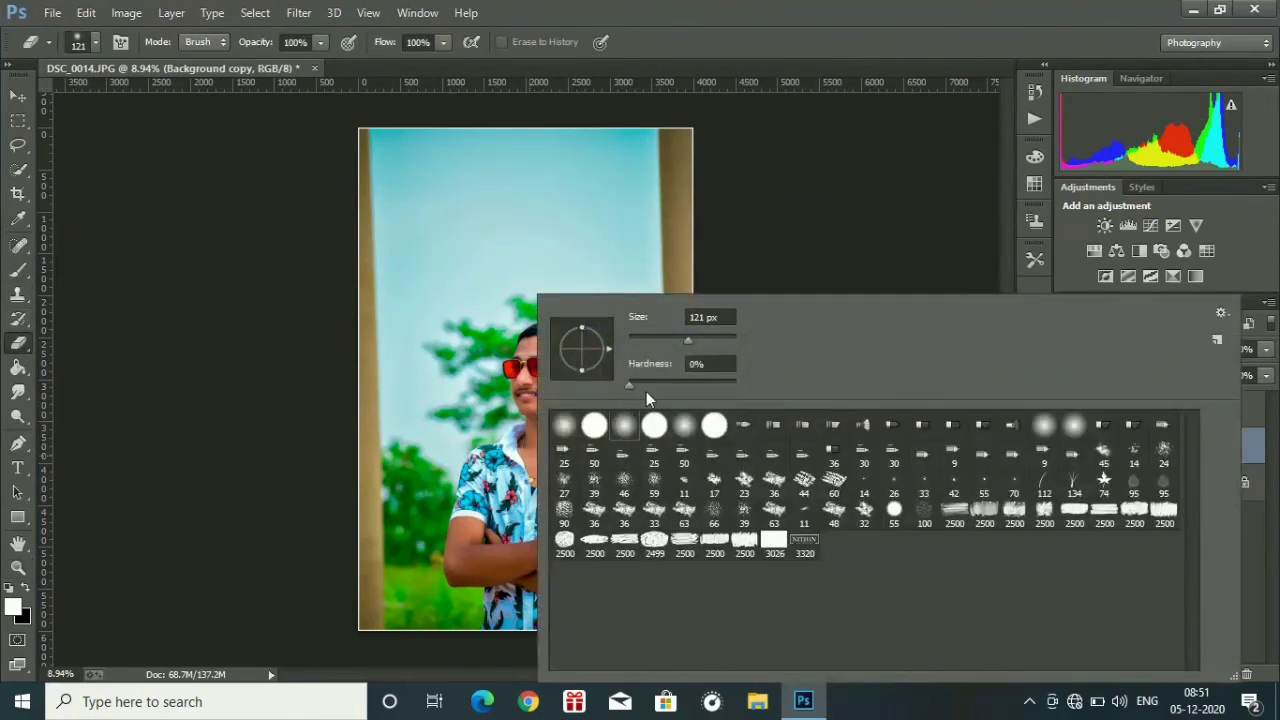
pyautogui.moveTo(720, 341); pyautogui.dragTo(720, 341)
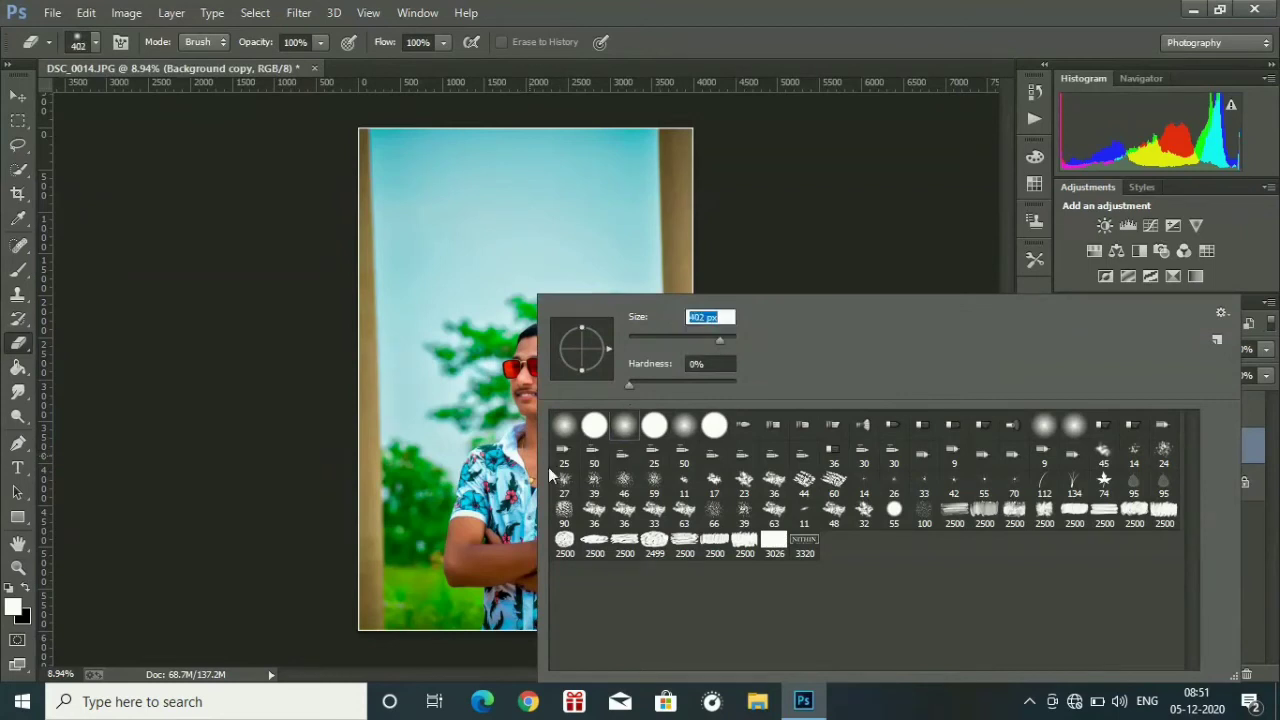
pyautogui.write('2000')
pyautogui.press('Return')
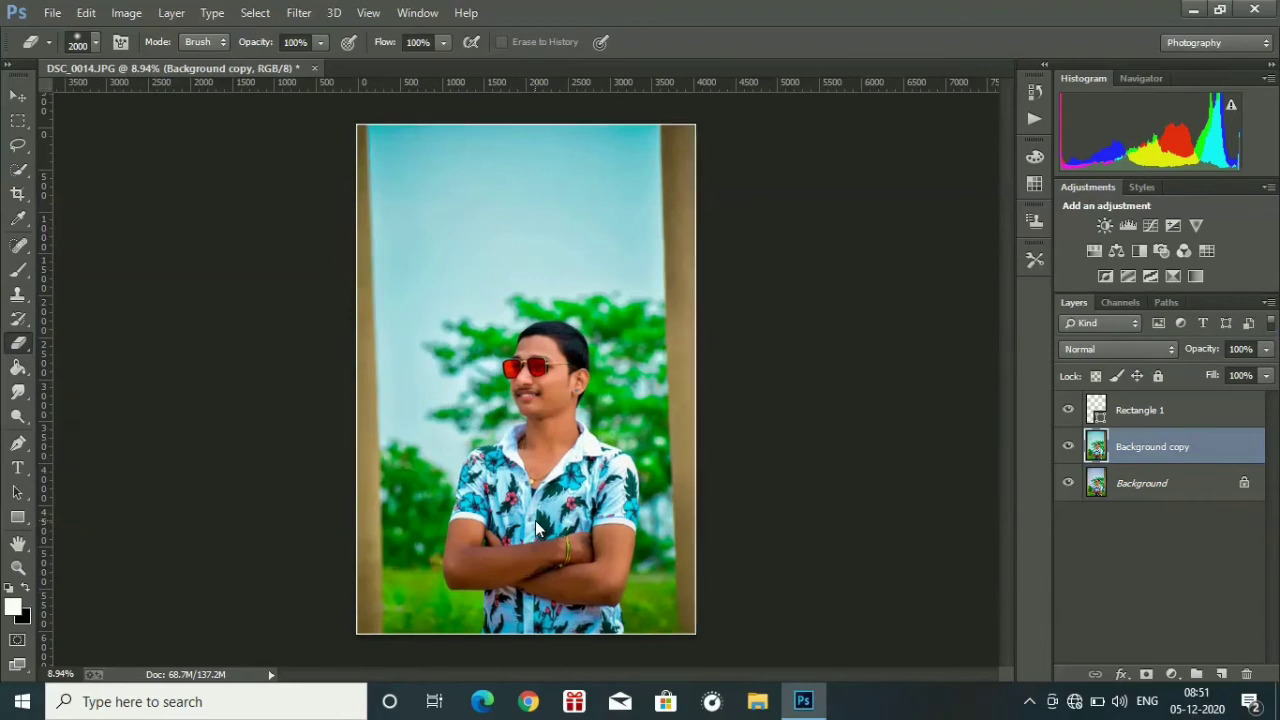
pyautogui.hotkey('ctrl', '+')
pyautogui.hotkey('ctrl', '+')
pyautogui.hotkey('ctrl', '+')
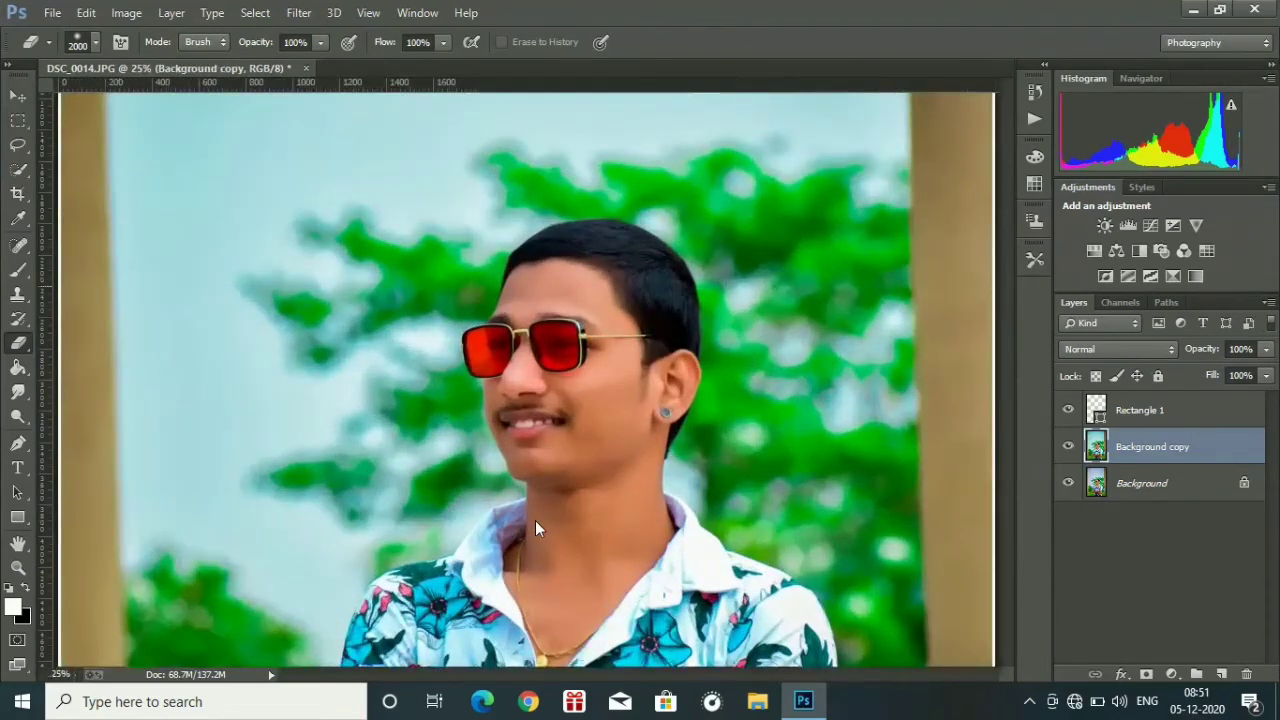
pyautogui.moveTo(1012, 383); pyautogui.dragTo(1020, 481)
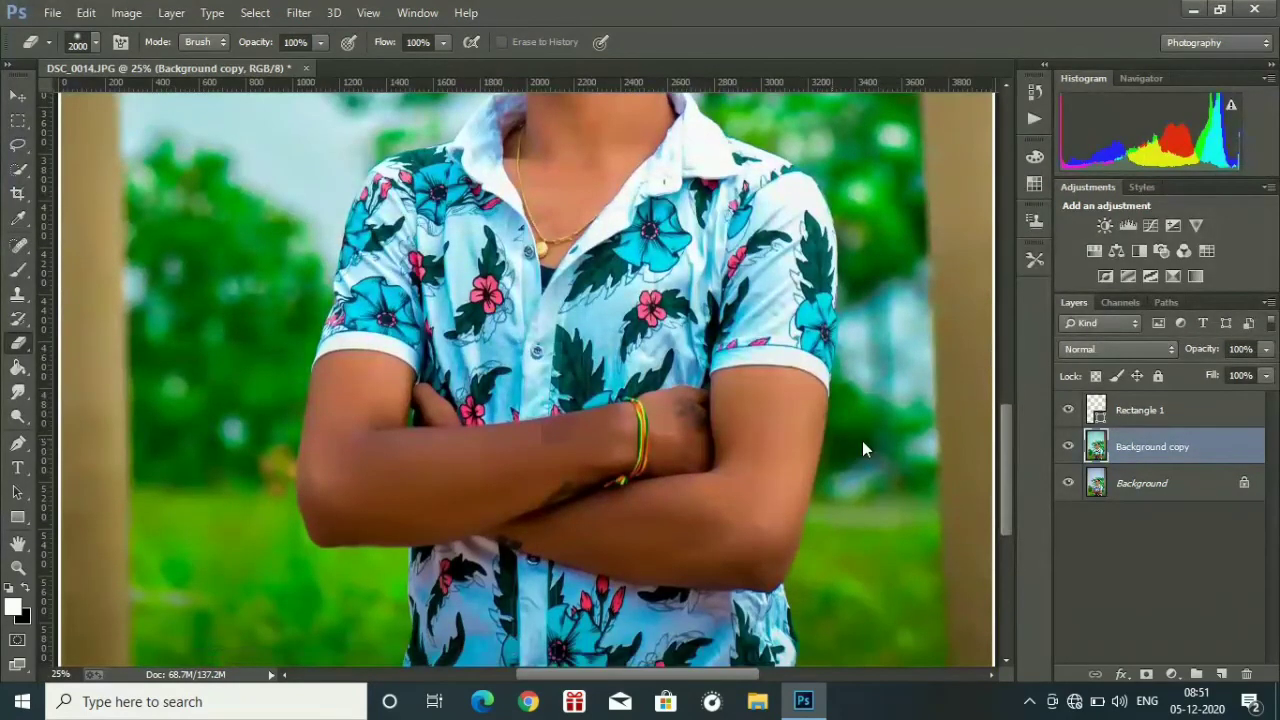
pyautogui.click(606, 334)
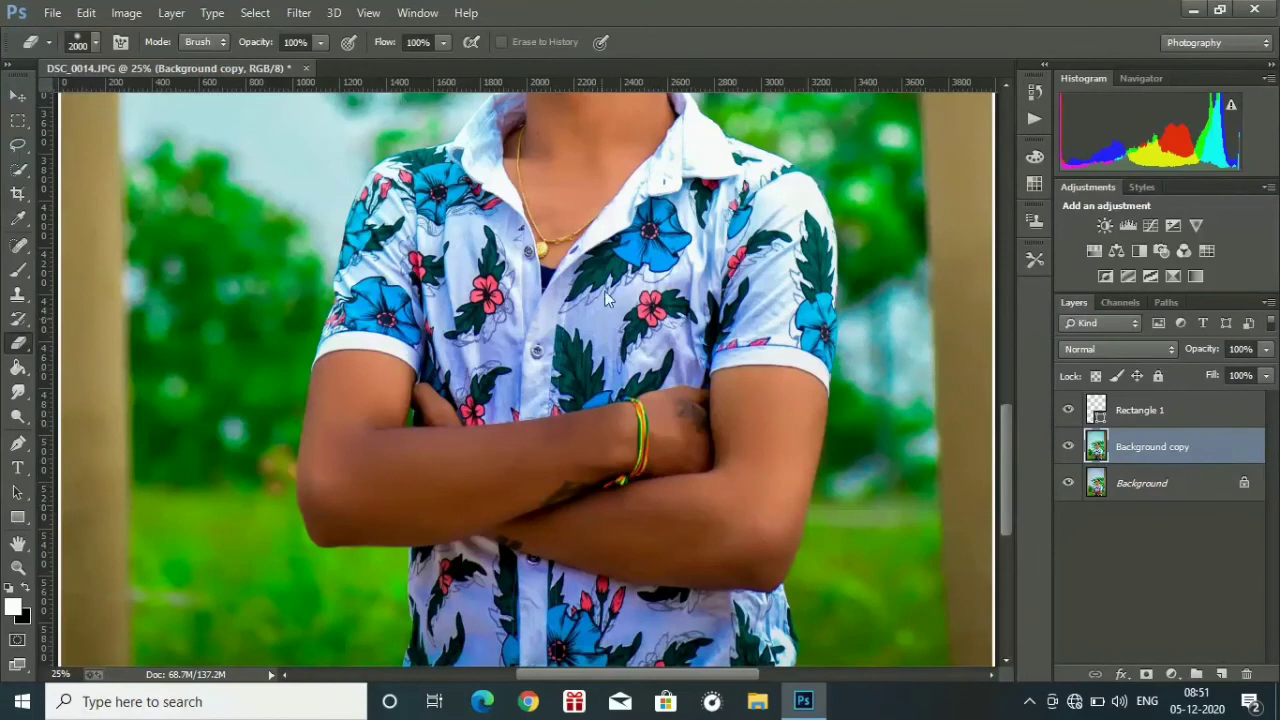
pyautogui.click(556, 478)
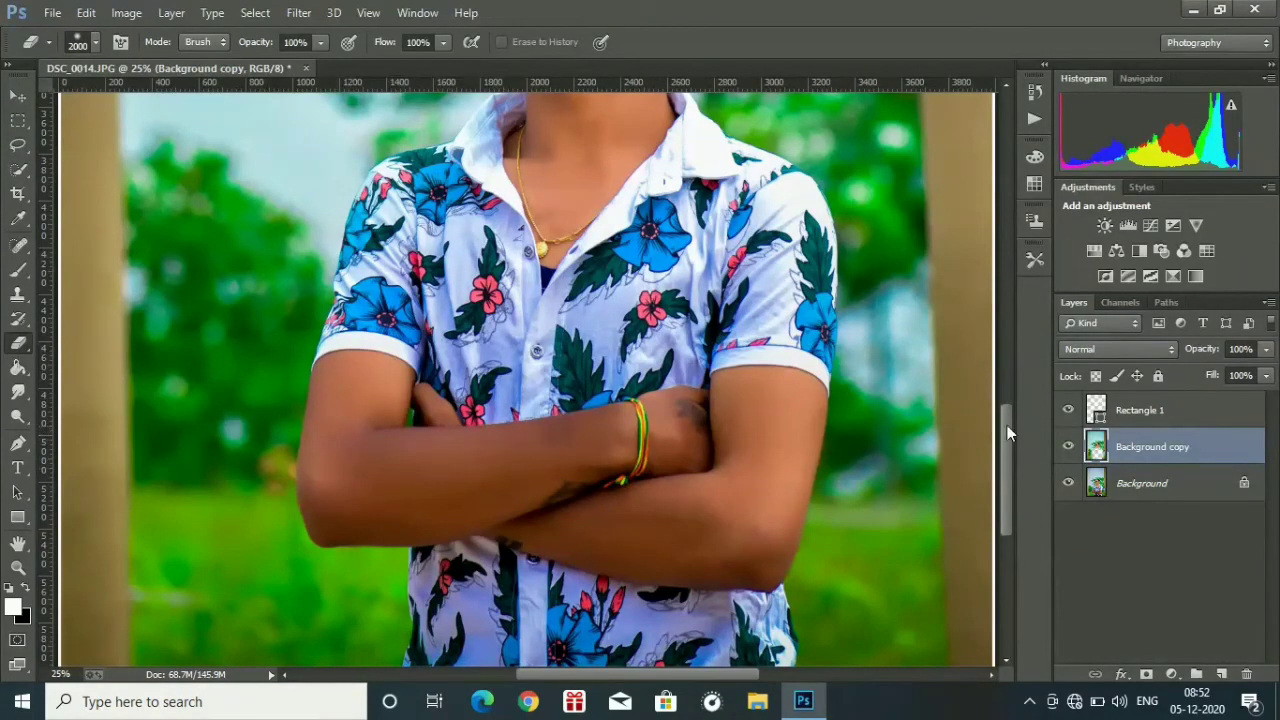
# Merge the Background copy layer down into Background and duplicate the merged layer.
pyautogui.moveTo(1006, 428); pyautogui.dragTo(1006, 353)
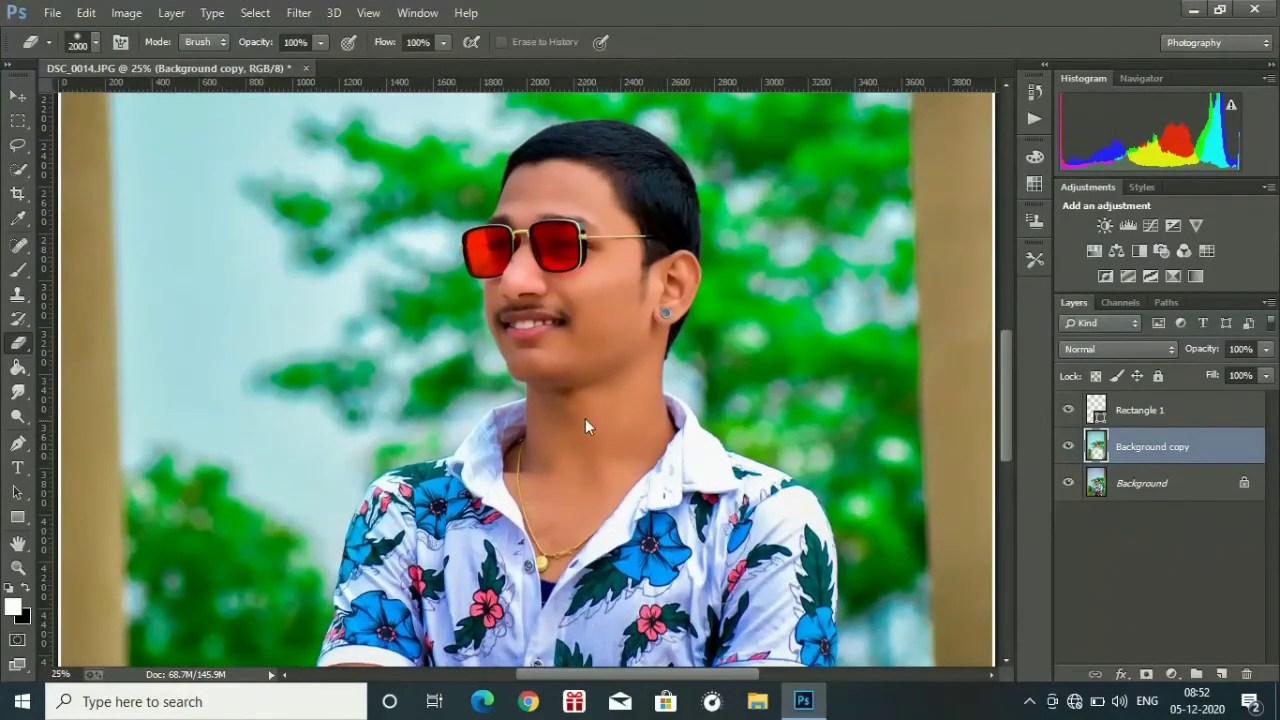
pyautogui.click(18, 567)
pyautogui.click(515, 45)
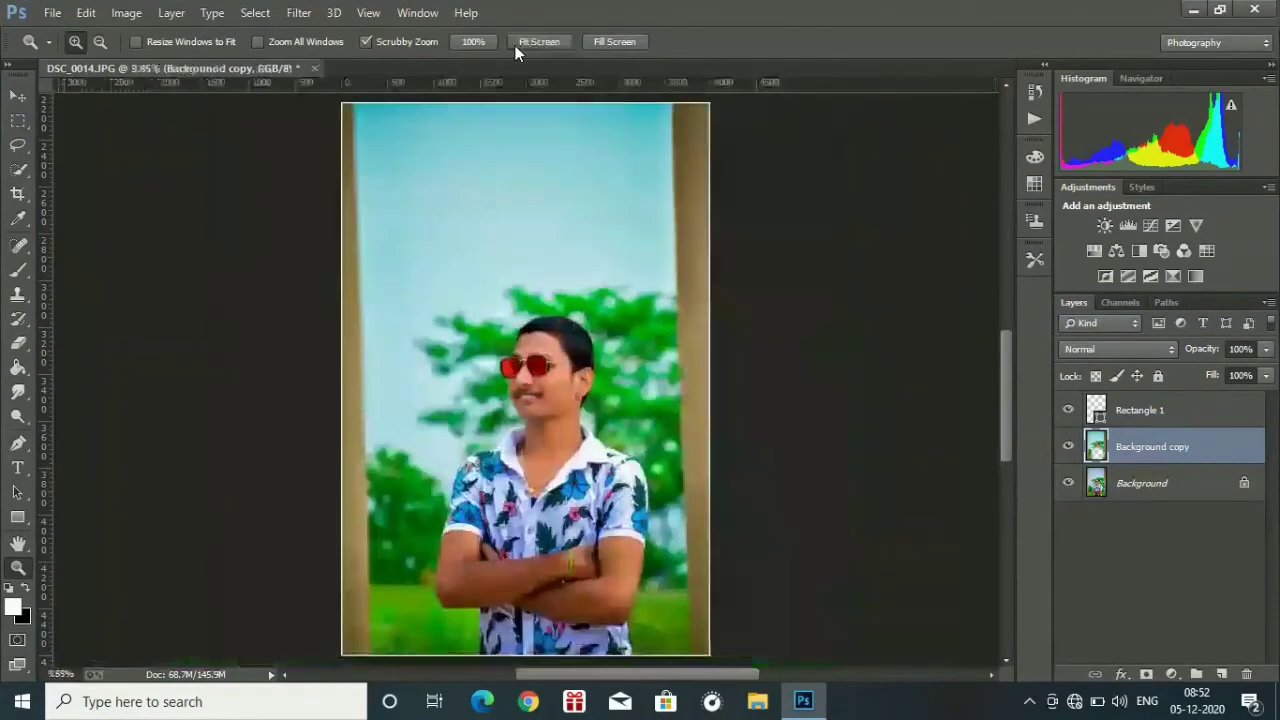
pyautogui.moveTo(535, 334); pyautogui.dragTo(520, 337)
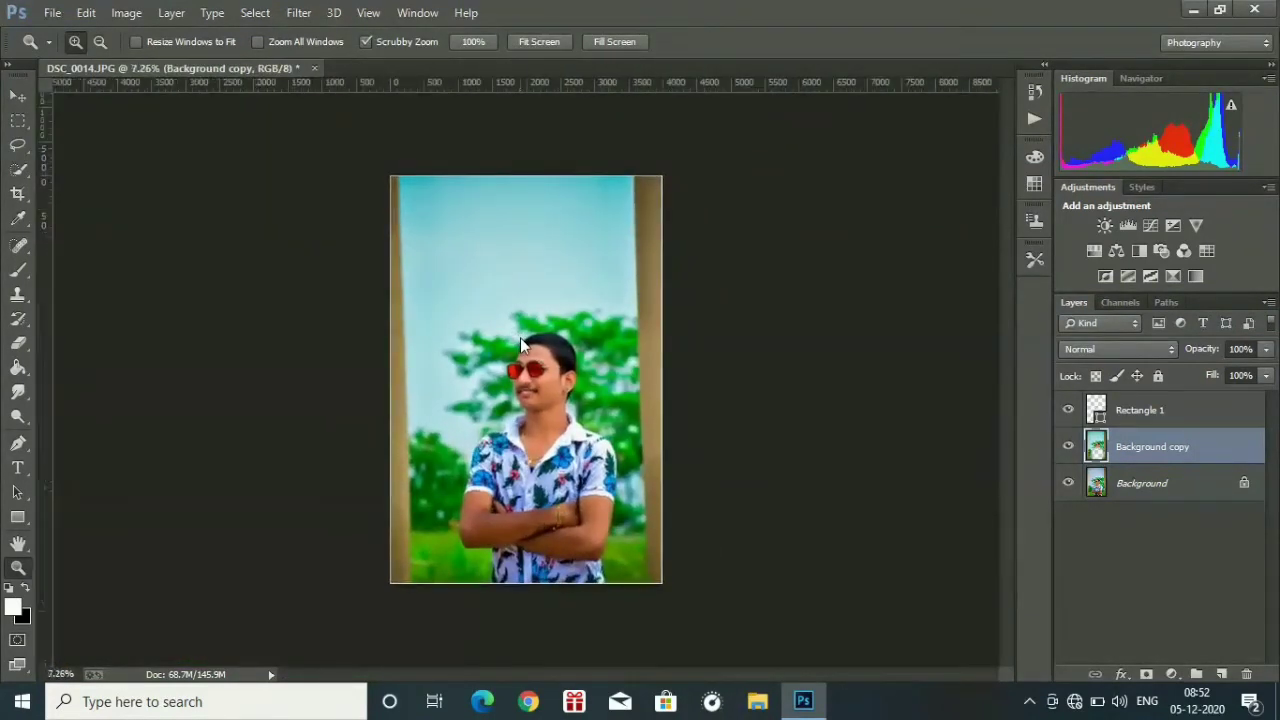
pyautogui.rightClick(1126, 436)
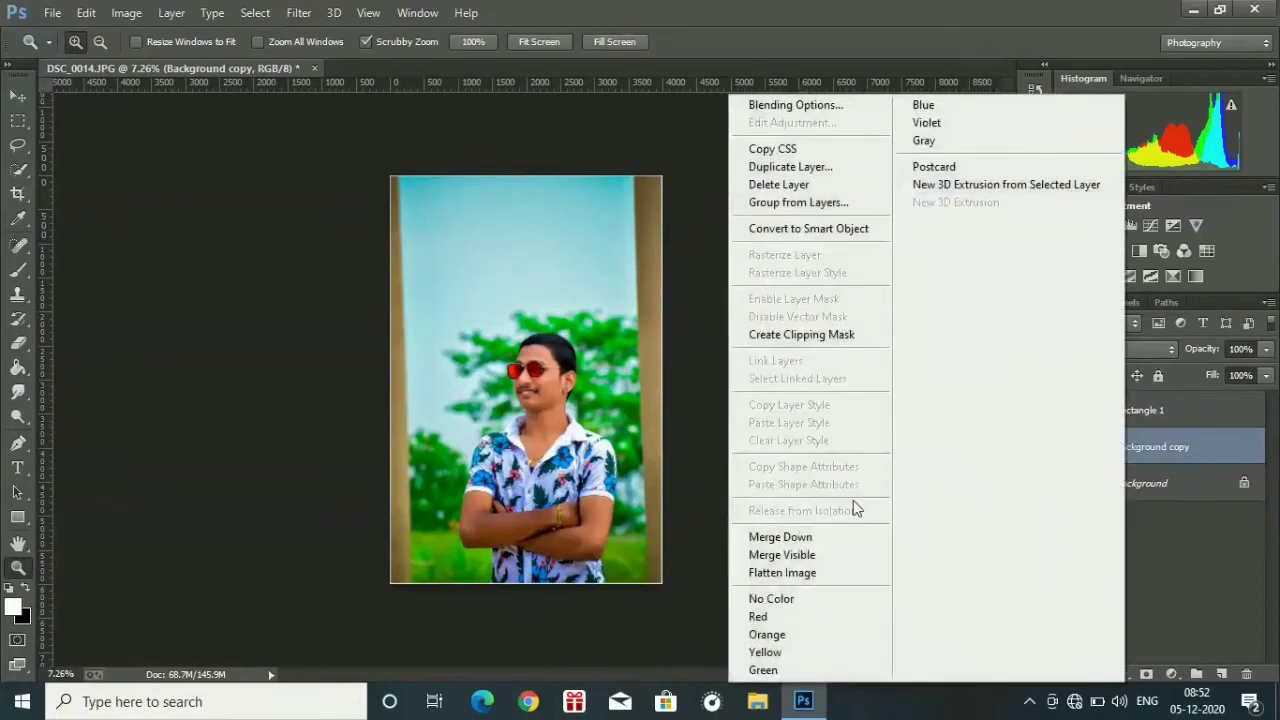
pyautogui.click(816, 537)
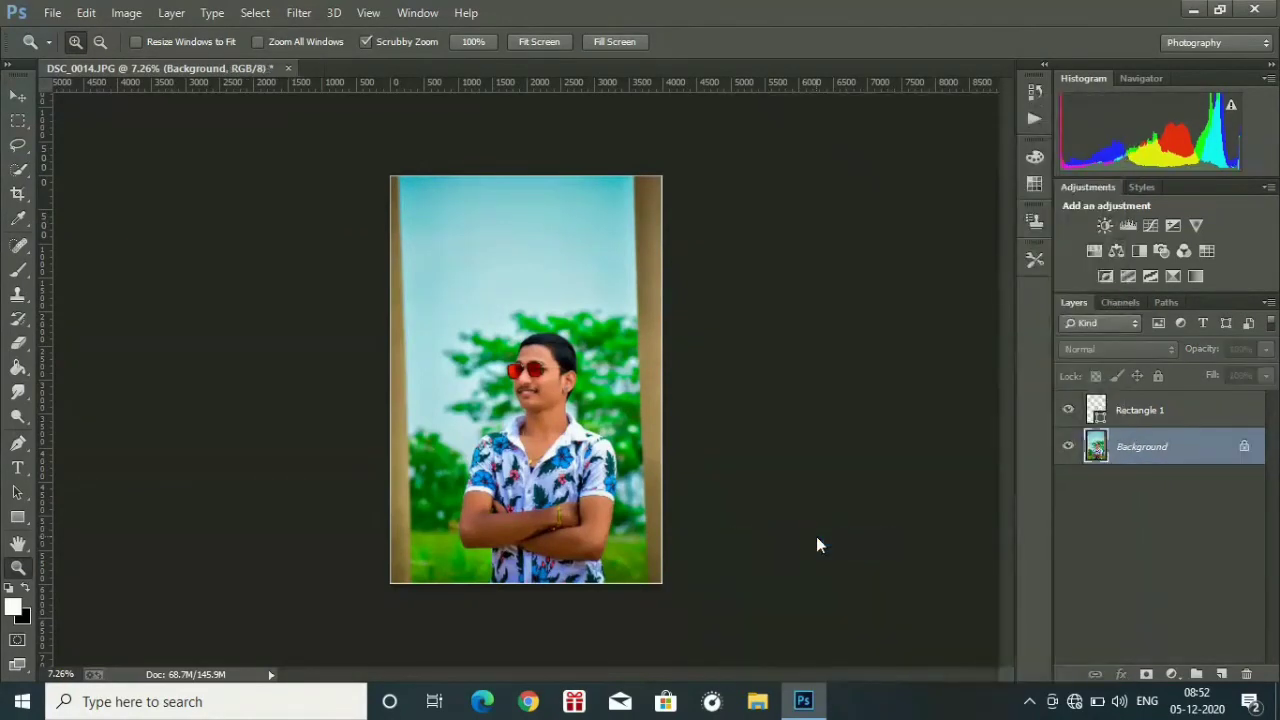
pyautogui.hotkey('ctrl', 'j')
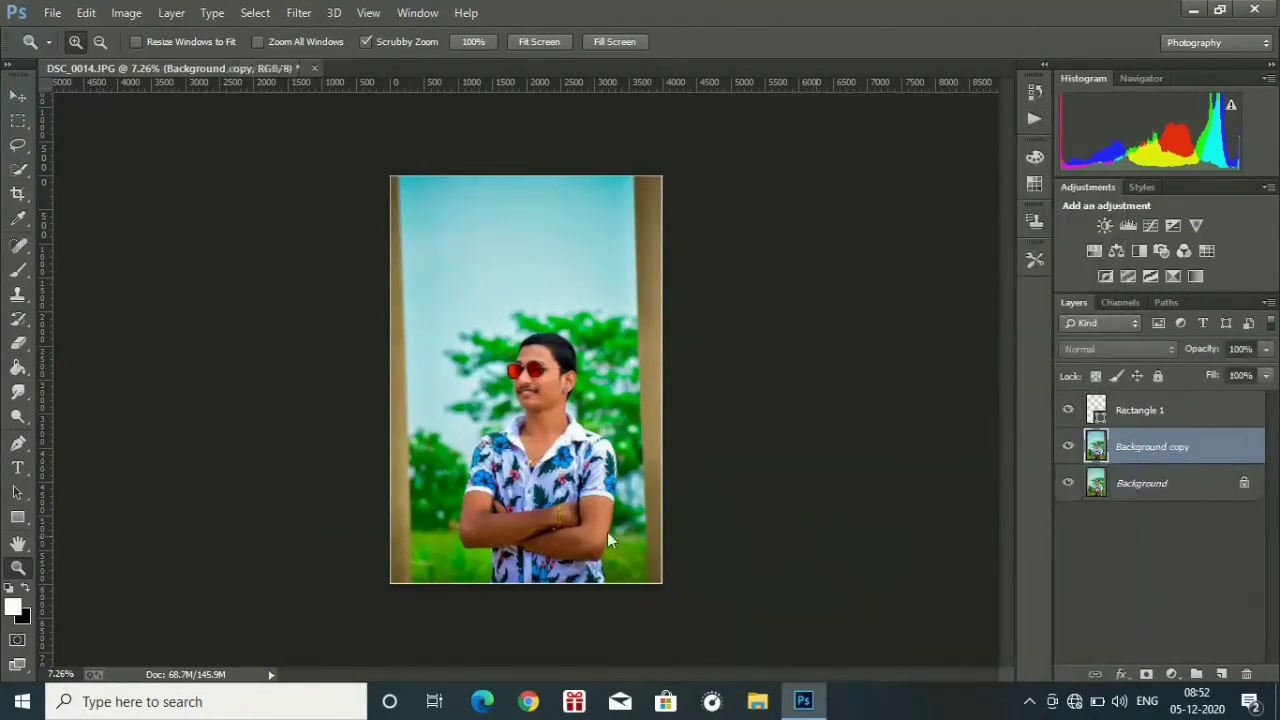
pyautogui.moveTo(569, 363); pyautogui.dragTo(589, 379)
pyautogui.click(565, 44)
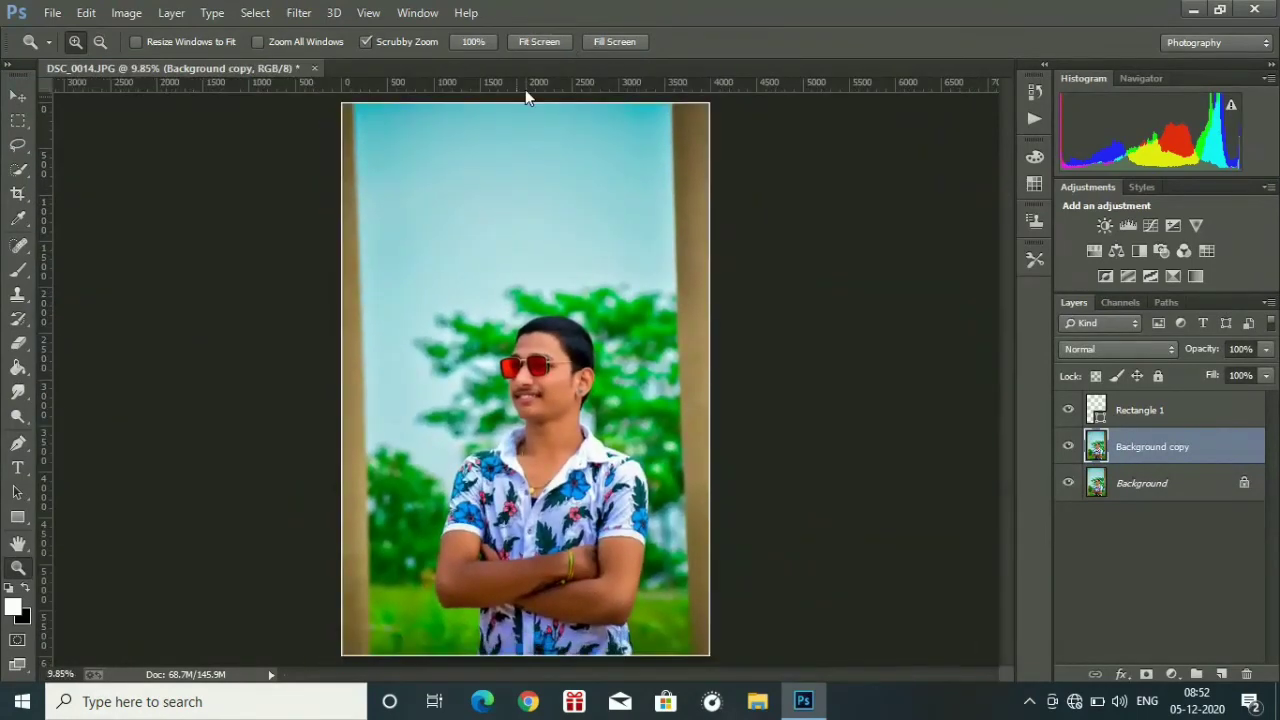
# Set the Type tool to the Photograph Signature font with black (#000000) as the text color.
pyautogui.click(15, 467)
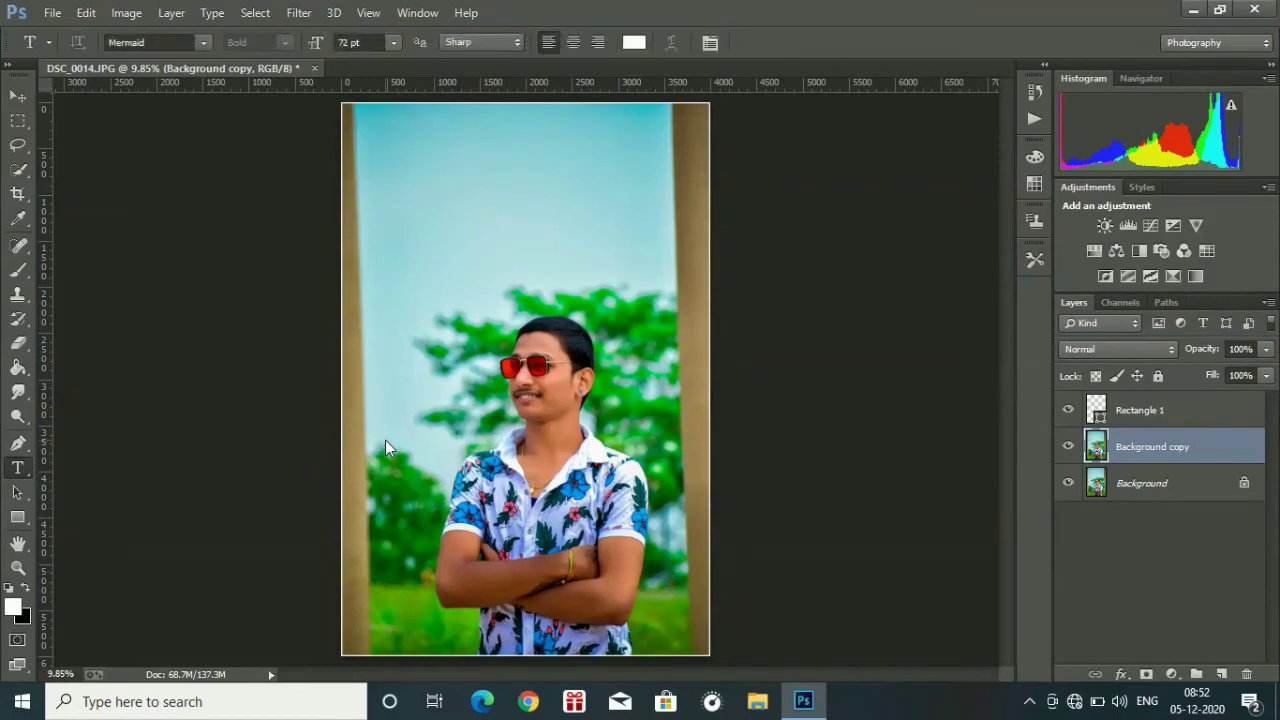
pyautogui.click(203, 42)
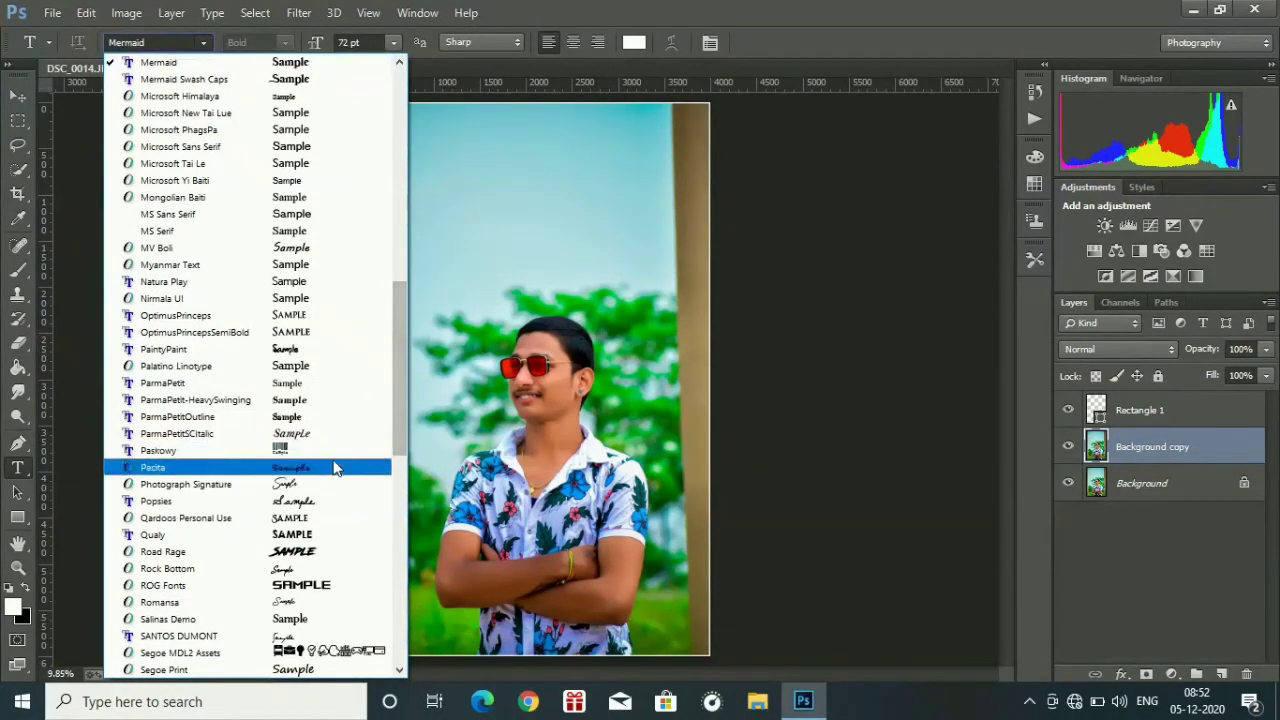
pyautogui.click(312, 494)
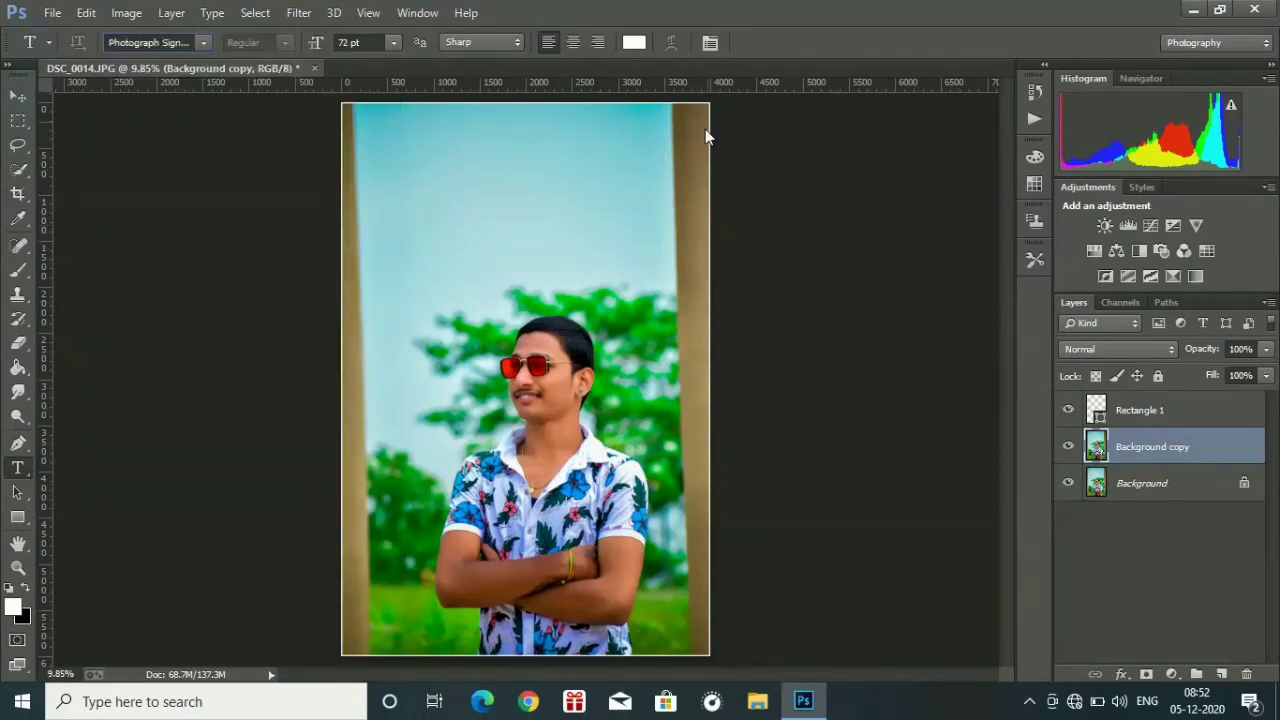
pyautogui.click(632, 43)
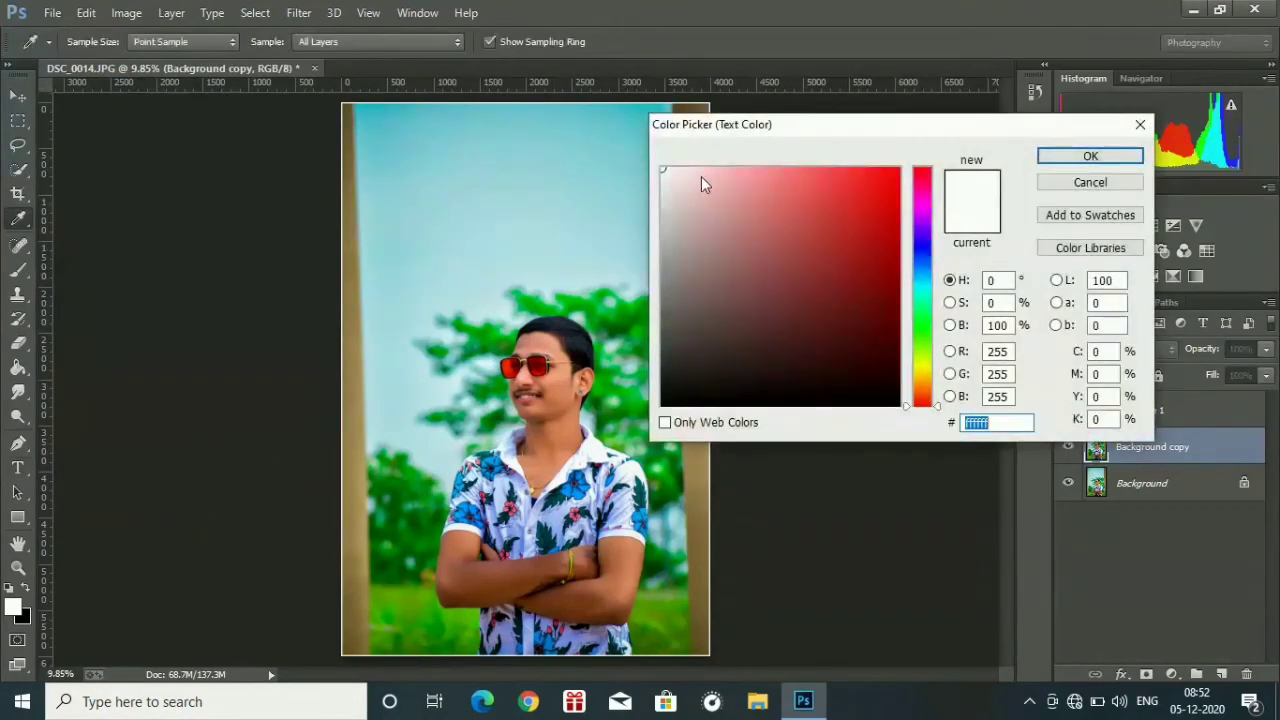
pyautogui.click(696, 225)
pyautogui.moveTo(697, 240); pyautogui.dragTo(650, 515)
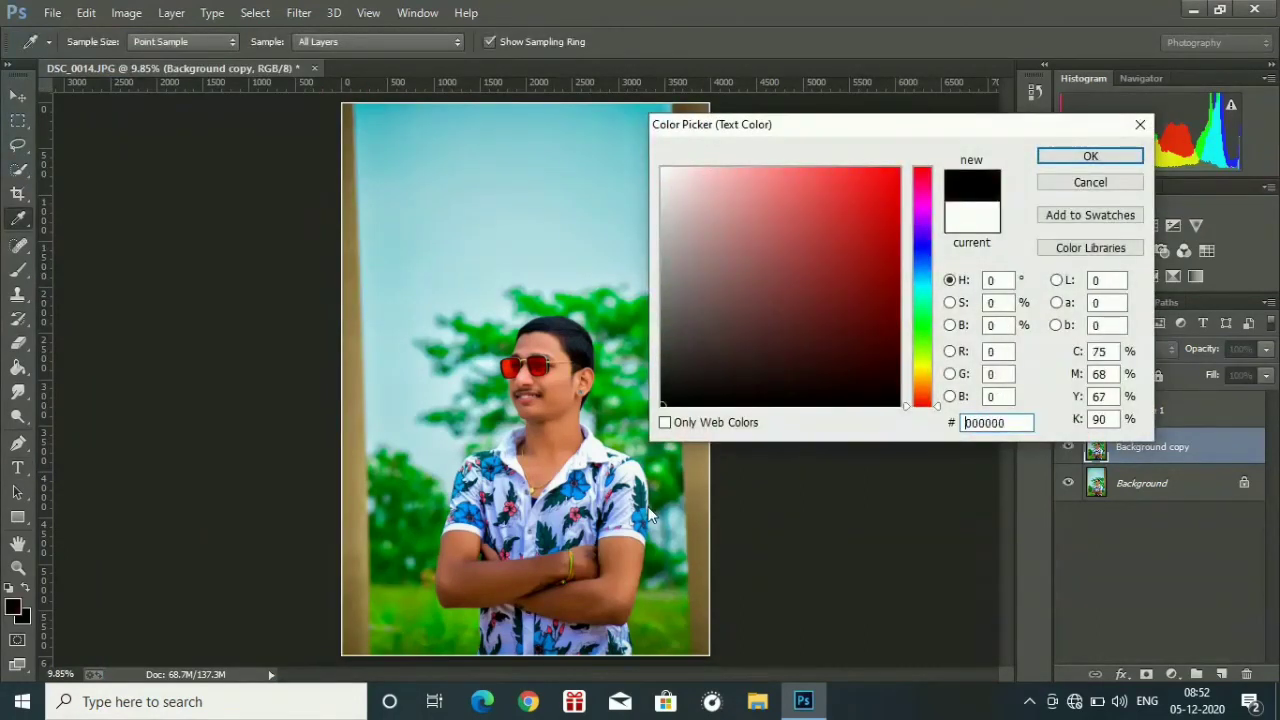
pyautogui.click(1086, 156)
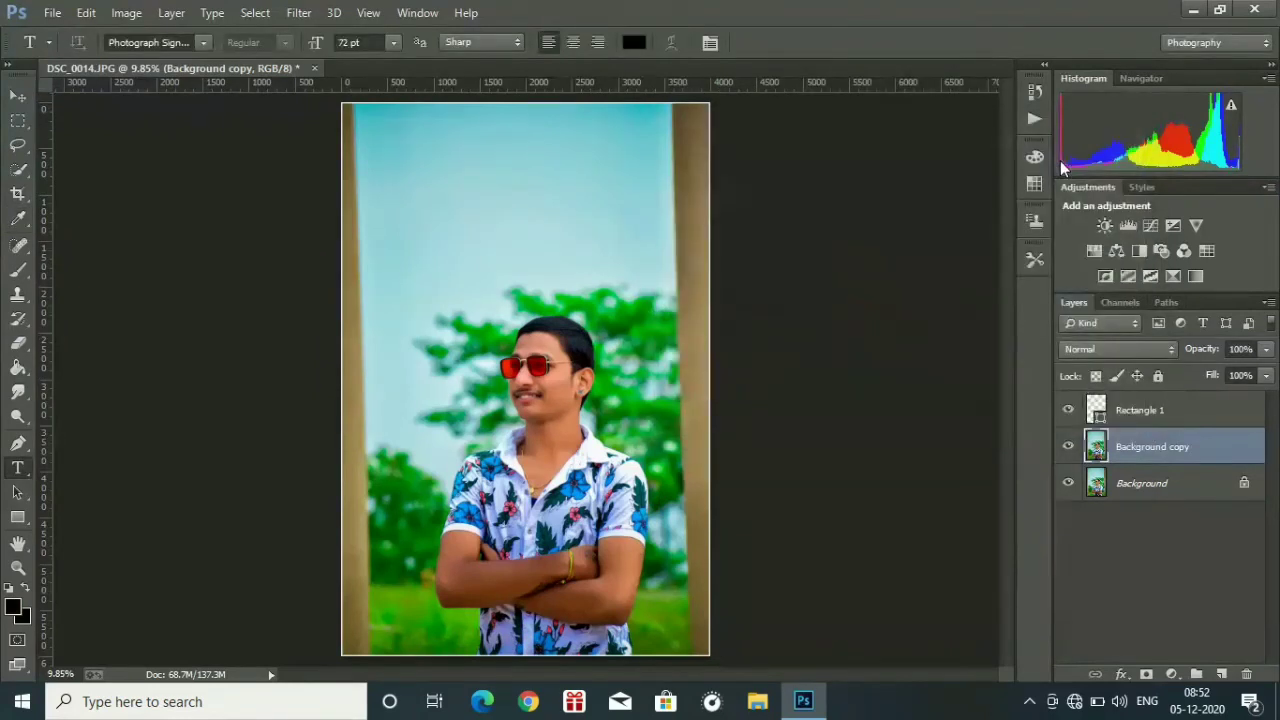
# Add the subject's nickname as 72 pt signature text in the sky beside his shoulder.
pyautogui.click(372, 430)
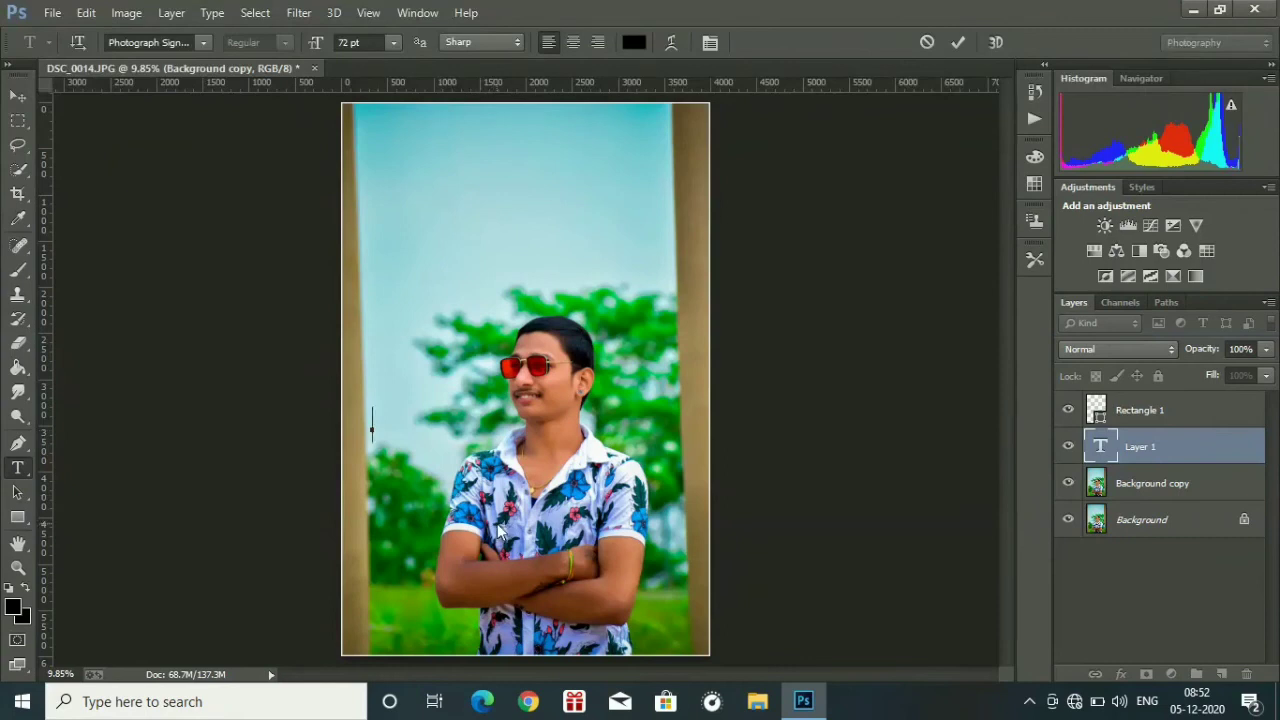
pyautogui.write('R')
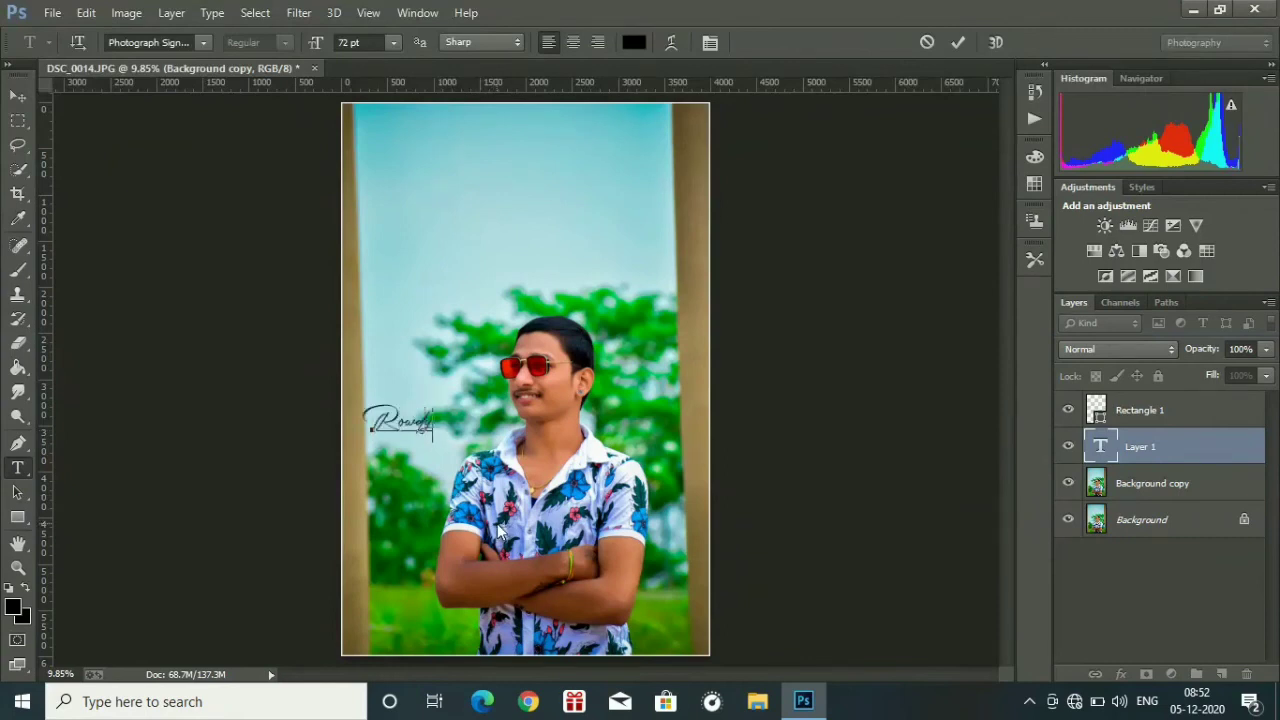
pyautogui.write('owdy Man')
pyautogui.click(957, 42)
# Scale the signature text to about 61% and position it between the pillar and the subject's face.
pyautogui.click(22, 100)
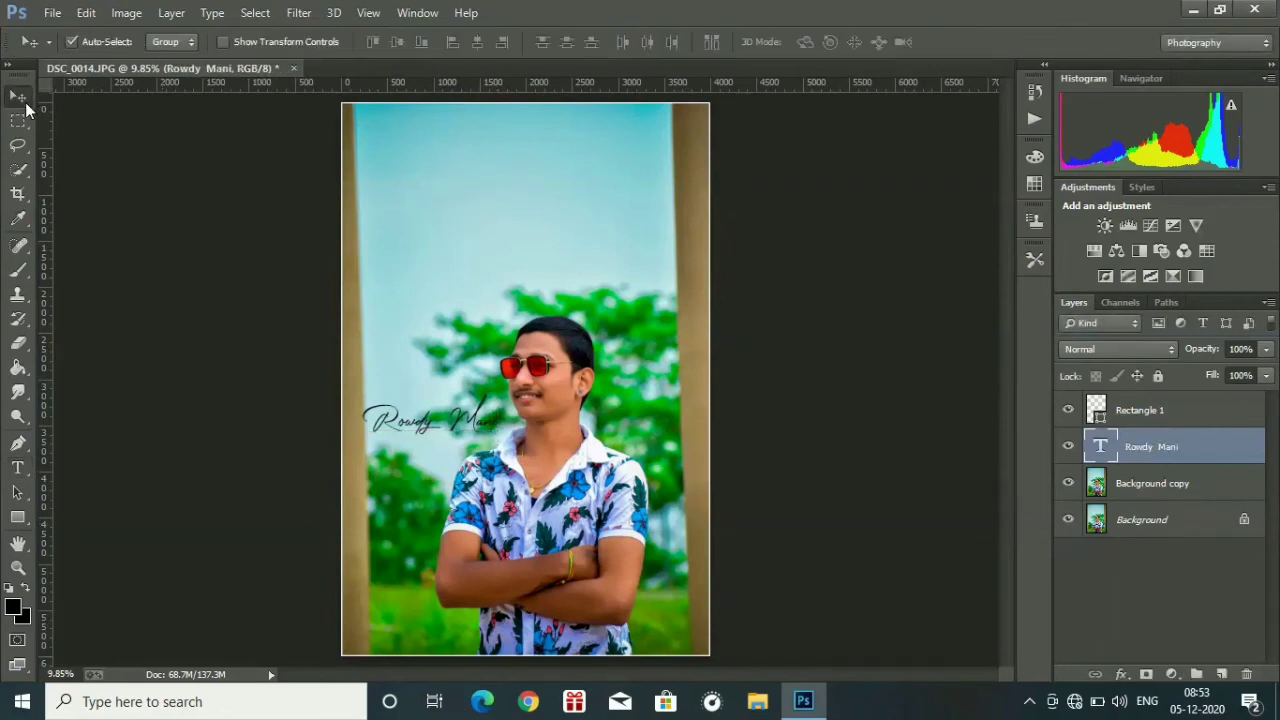
pyautogui.click(223, 42)
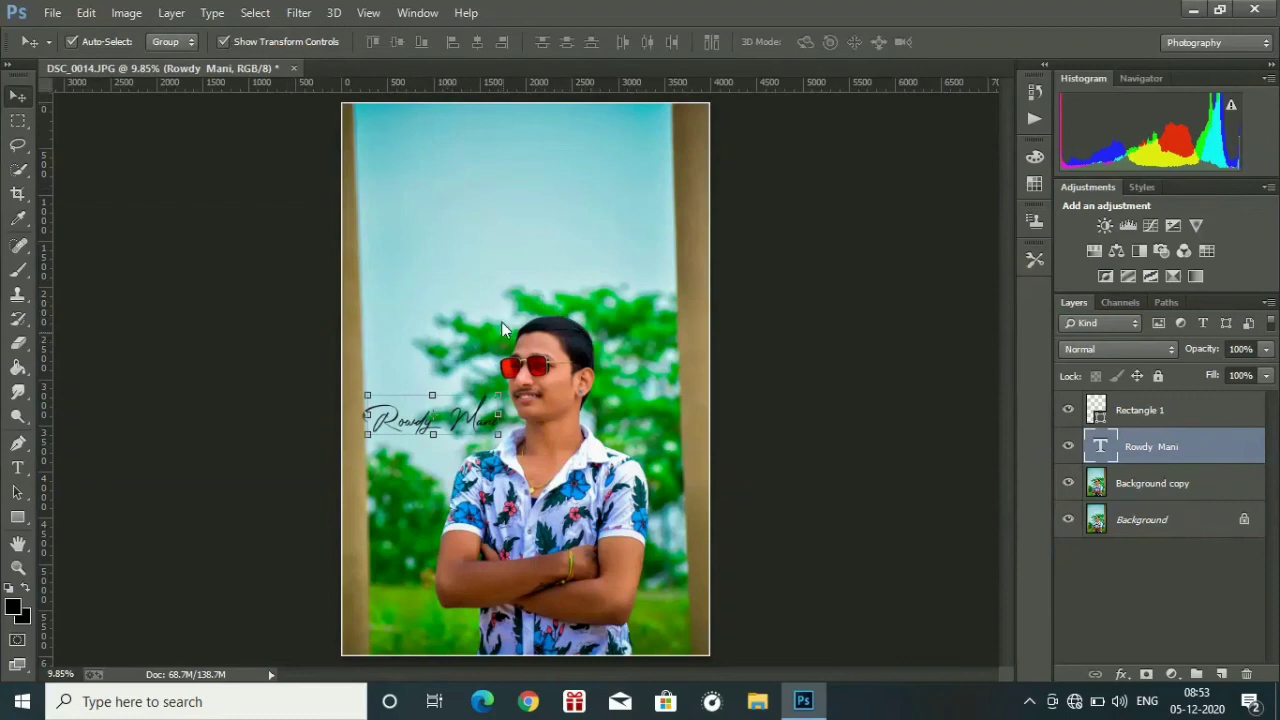
pyautogui.moveTo(500, 395); pyautogui.dragTo(437, 433)
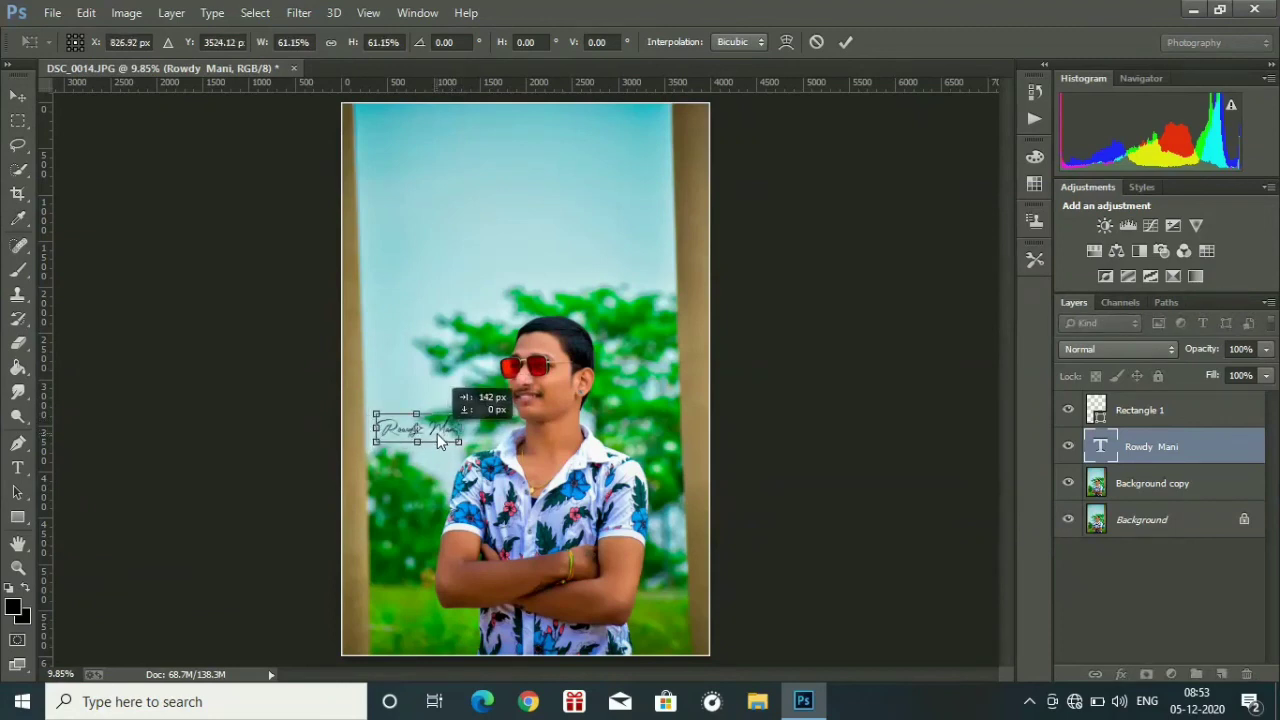
pyautogui.moveTo(437, 433); pyautogui.dragTo(429, 440)
pyautogui.click(845, 43)
pyautogui.click(18, 568)
pyautogui.click(18, 96)
pyautogui.moveTo(612, 390); pyautogui.dragTo(633, 443)
pyautogui.click(845, 43)
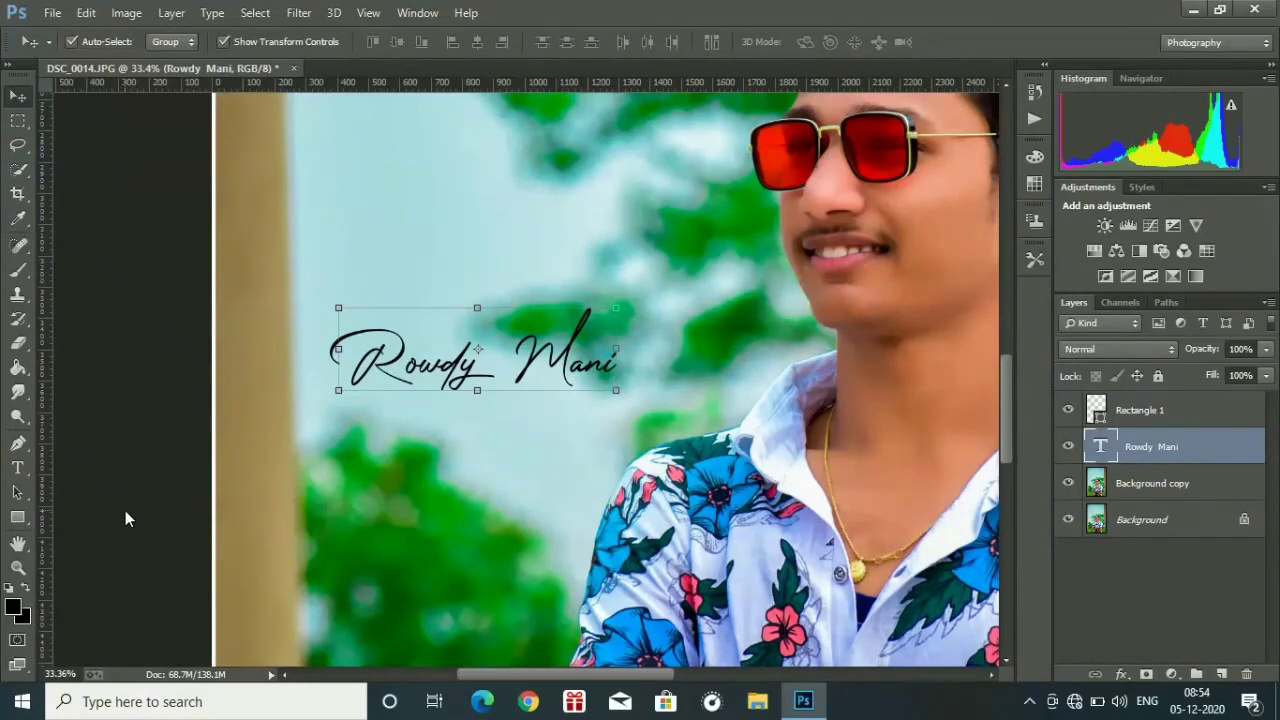
# Rasterize the signature text layer and stamp the custom boxed name-logo brush, about 500 px wide, in the photo's upper-right corner.
pyautogui.click(18, 568)
pyautogui.click(549, 41)
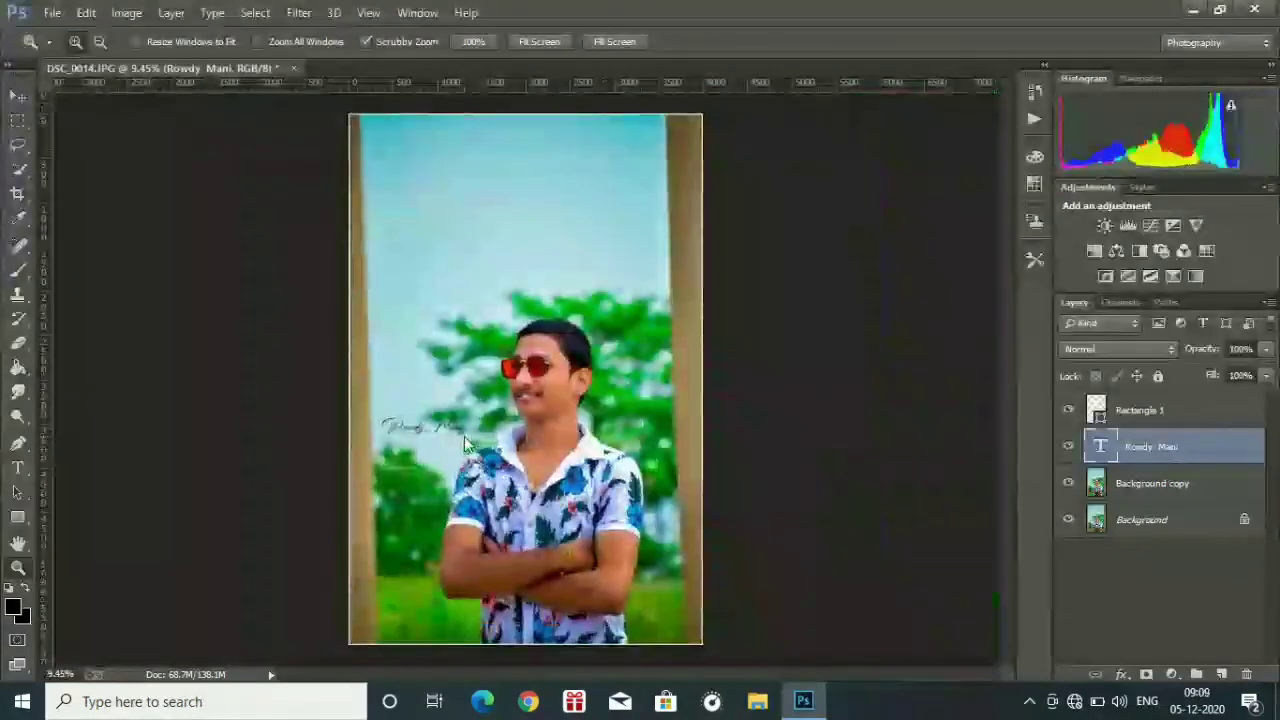
pyautogui.press('b')
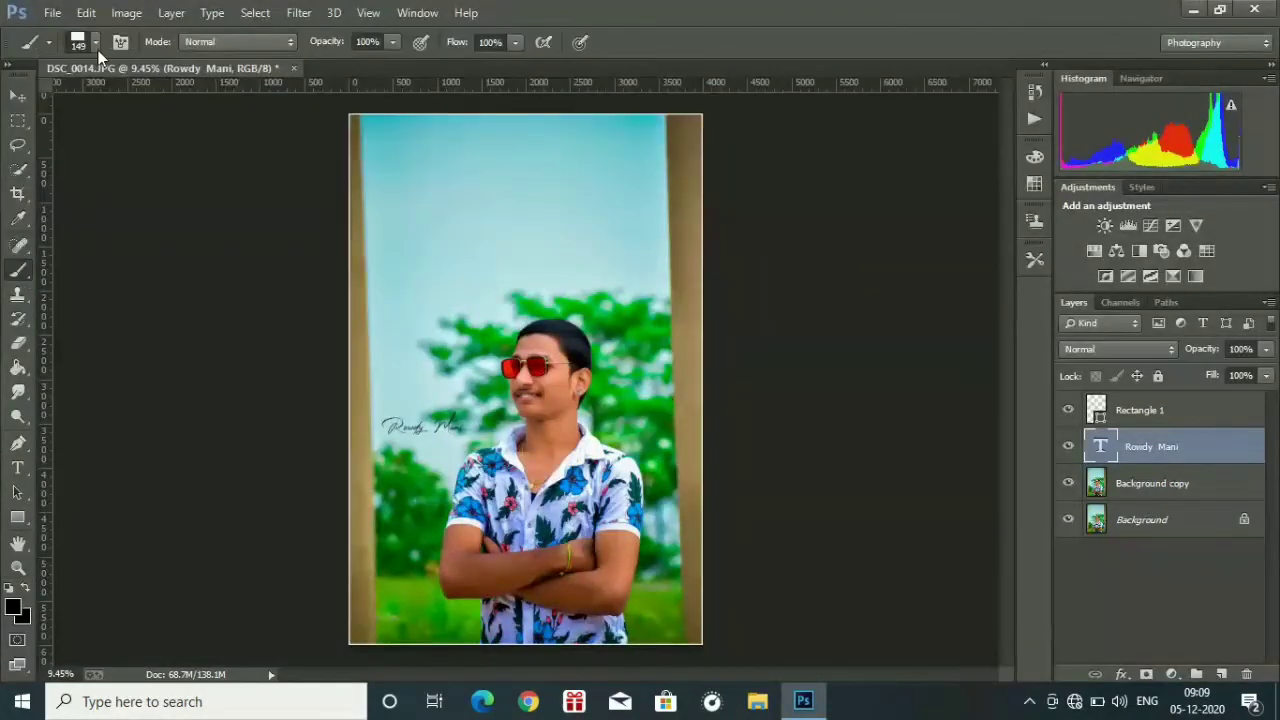
pyautogui.click(95, 43)
pyautogui.press('Escape')
pyautogui.rightClick(450, 224)
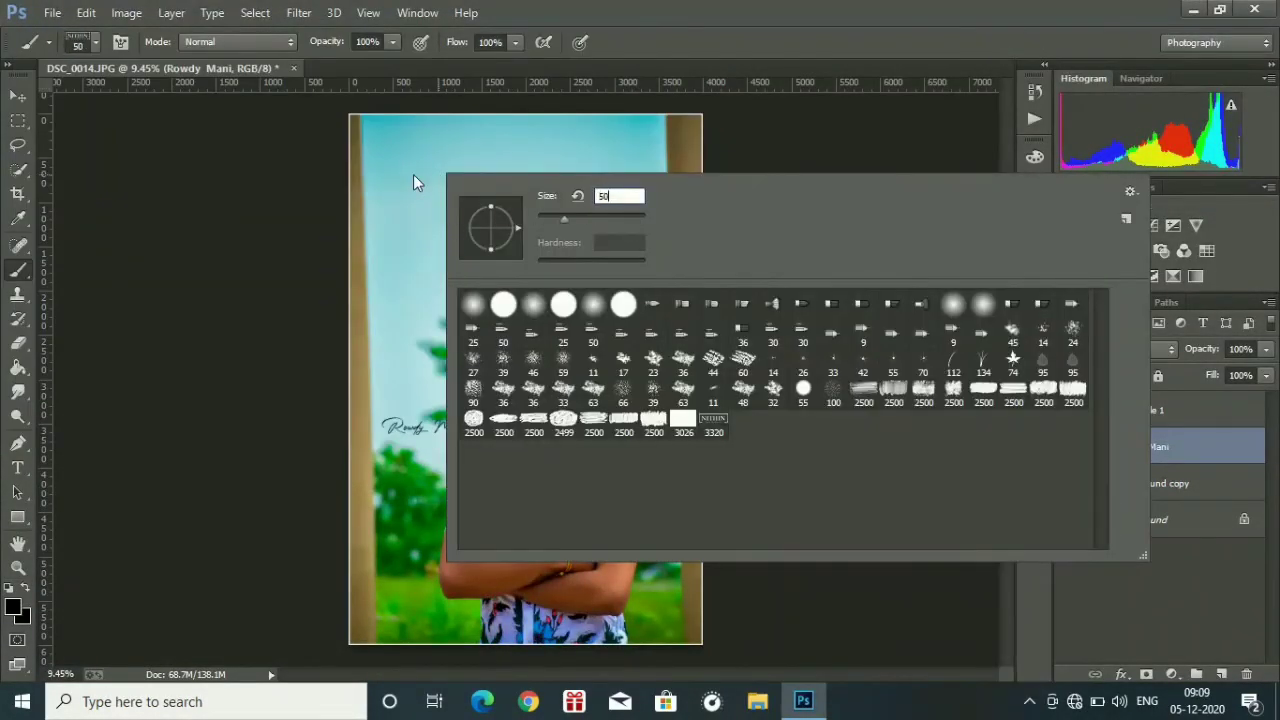
pyautogui.click(413, 176)
pyautogui.press('z')
pyautogui.moveTo(677, 140); pyautogui.dragTo(657, 228)
pyautogui.click(539, 42)
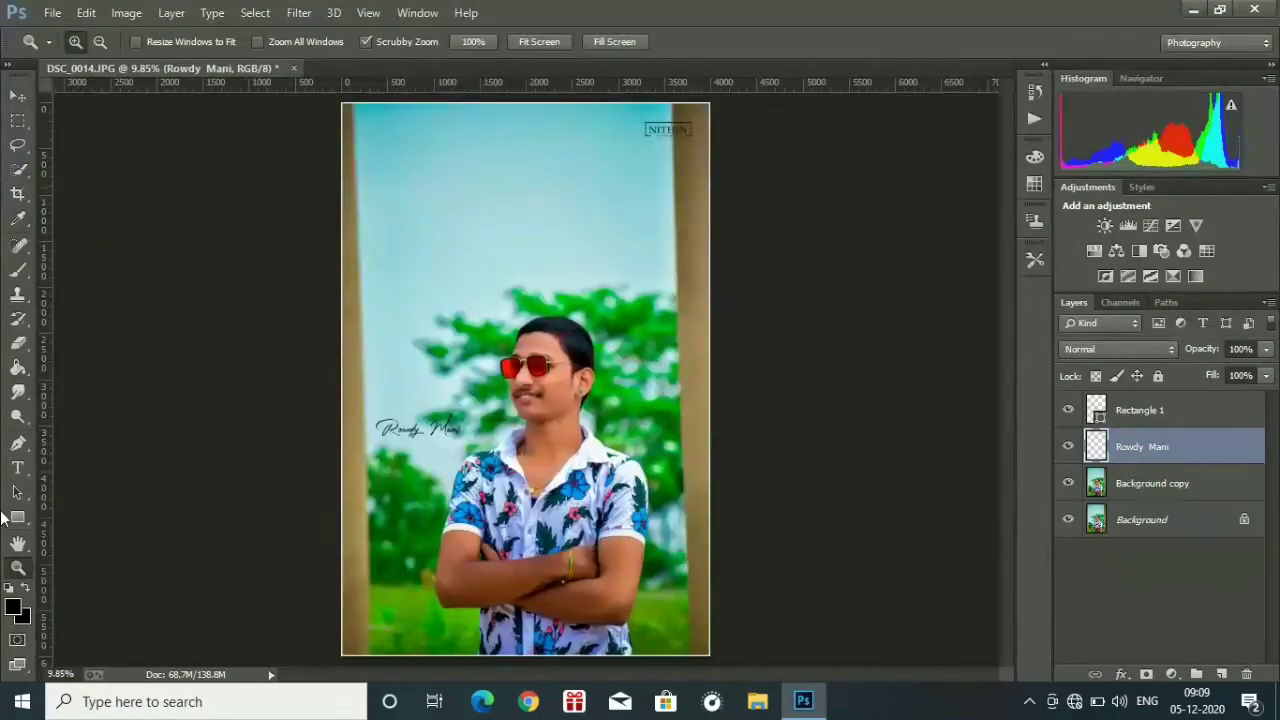
# Add the photographer's credit line as black 72 pt Lucida Console text near the photo's lower-right area.
pyautogui.press('t')
pyautogui.click(203, 43)
pyautogui.moveTo(401, 400); pyautogui.dragTo(403, 235)
pyautogui.click(330, 224)
pyautogui.click(609, 607)
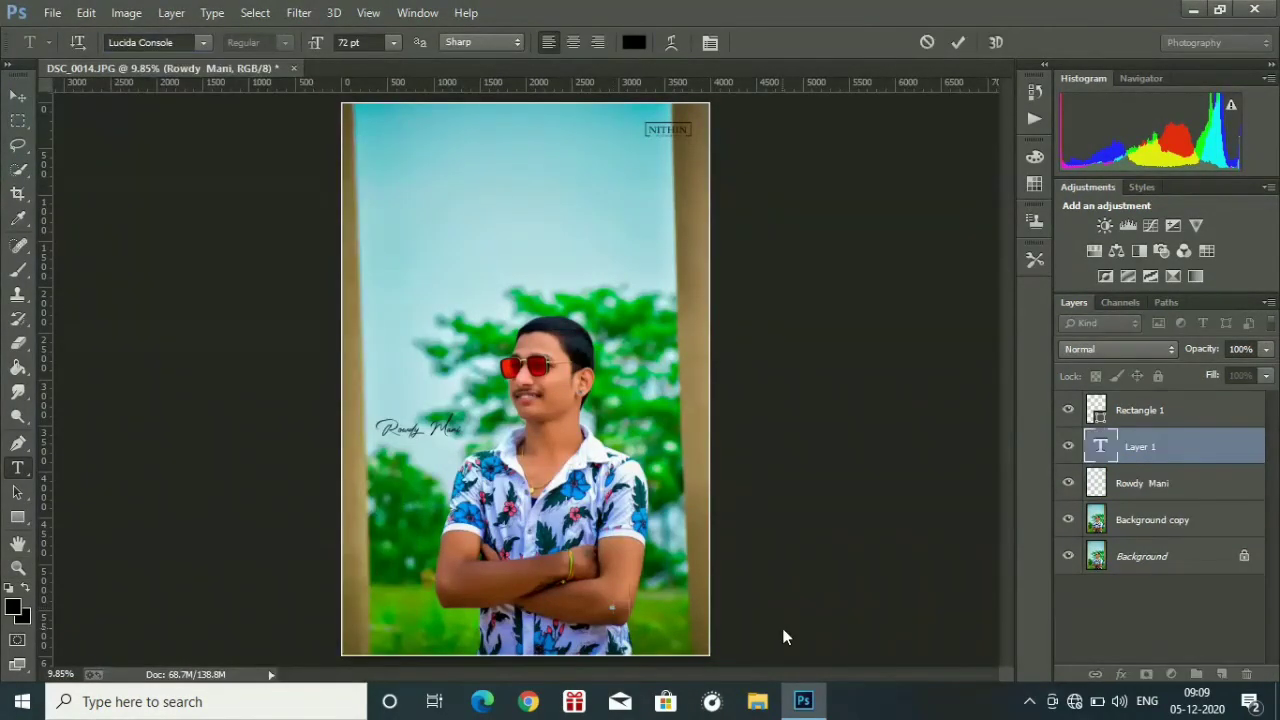
pyautogui.write('@ NITH')
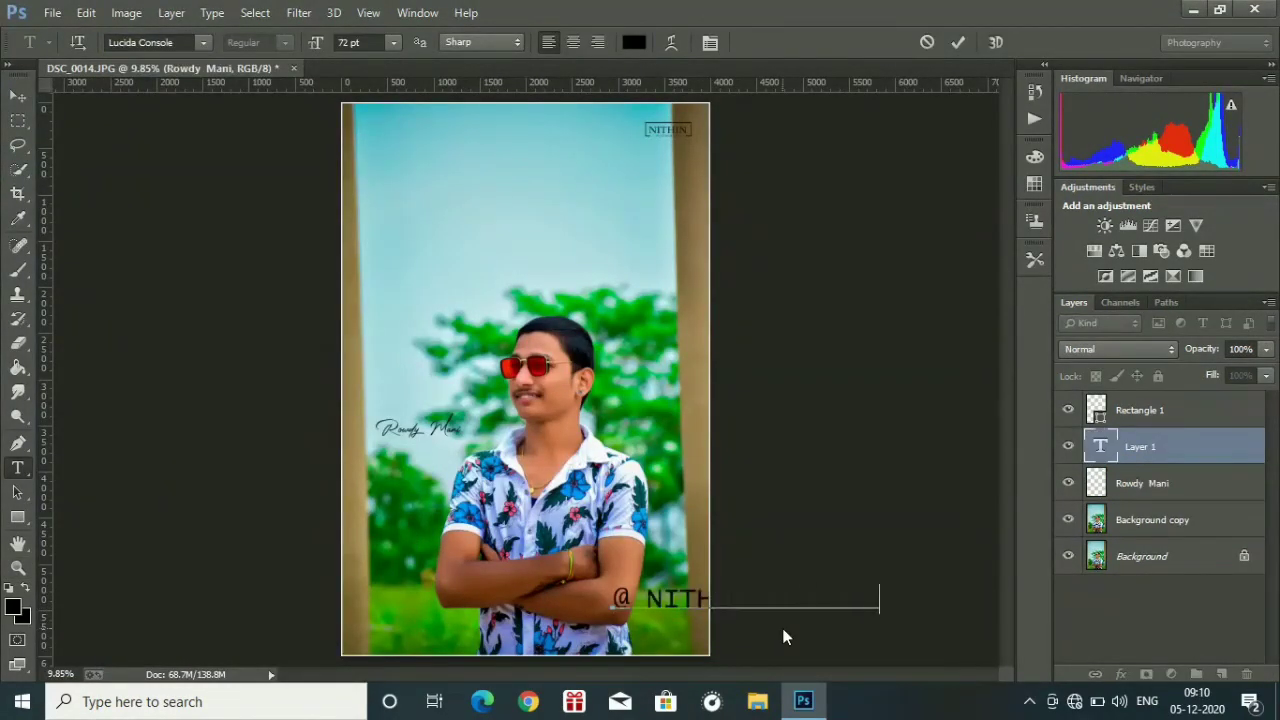
pyautogui.write('IN PHOTOGRAPHY')
pyautogui.click(958, 42)
# Undo the unwanted move and lock the Rectangle 1 border layer.
pyautogui.click(18, 96)
pyautogui.moveTo(709, 600); pyautogui.dragTo(618, 566)
pyautogui.hotkey('ctrl', 'z')
pyautogui.click(1158, 376)
pyautogui.click(1150, 410)
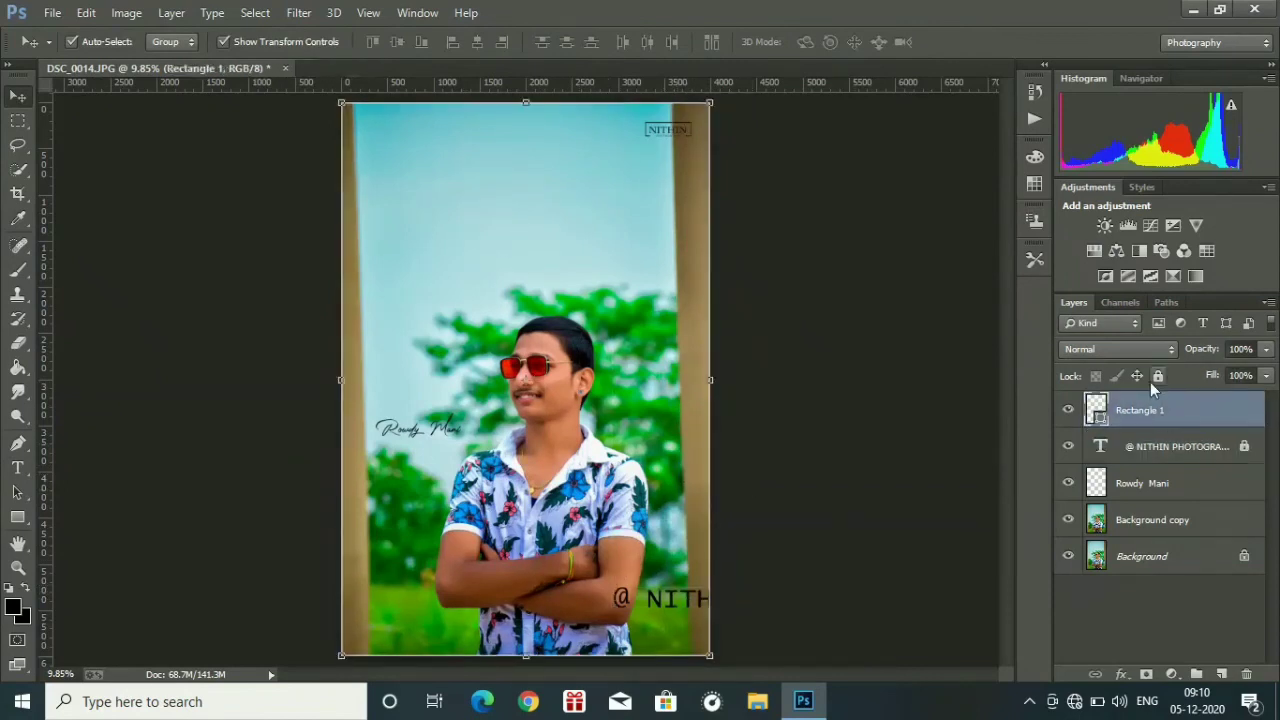
pyautogui.click(1157, 376)
# Move the photographer's credit text leftward so it fits within the photo and change its font to Lucida Sans Unicode.
pyautogui.click(1170, 446)
pyautogui.moveTo(655, 611); pyautogui.dragTo(392, 600)
pyautogui.press('t')
pyautogui.click(203, 42)
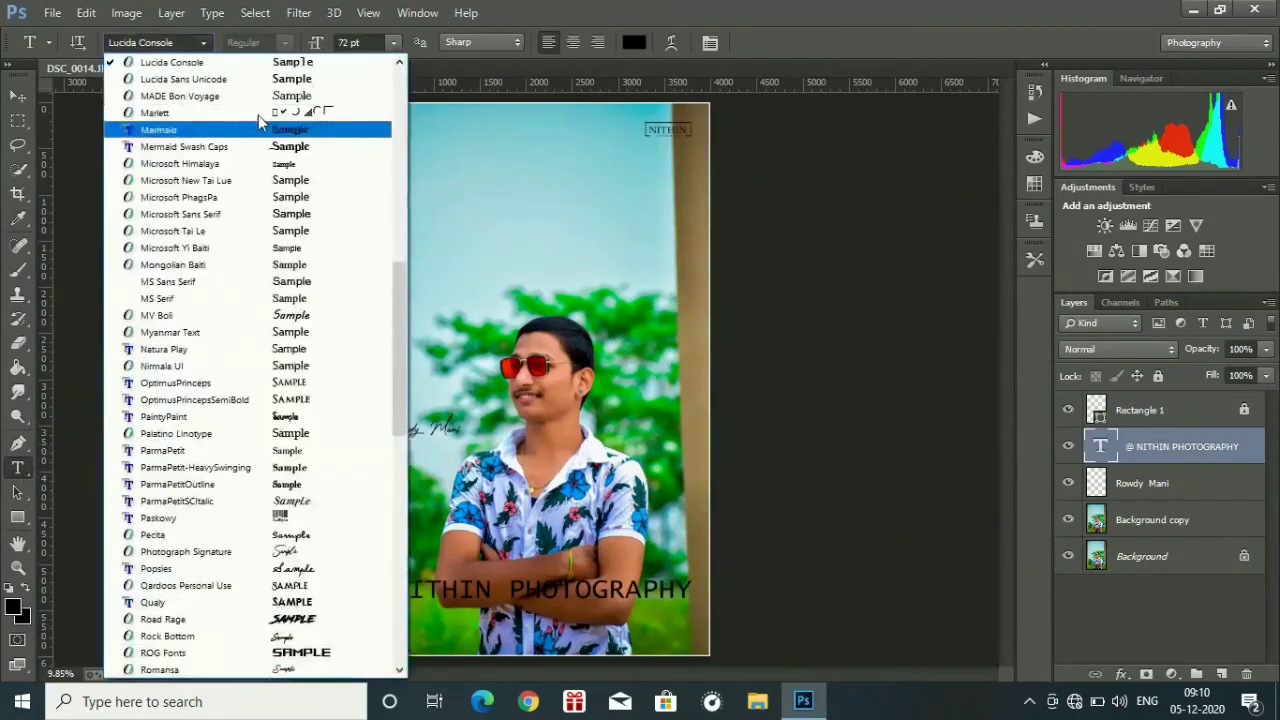
pyautogui.click(240, 80)
# Scale down the photographer's credit text and place it near the lower-right corner inside the white border.
pyautogui.click(18, 96)
pyautogui.hotkey('ctrl', 't')
pyautogui.moveTo(708, 567); pyautogui.dragTo(484, 635)
pyautogui.moveTo(430, 604); pyautogui.dragTo(735, 645)
pyautogui.press('Return')
pyautogui.press('z')
pyautogui.moveTo(1006, 492); pyautogui.dragTo(1006, 535)
pyautogui.press('v')
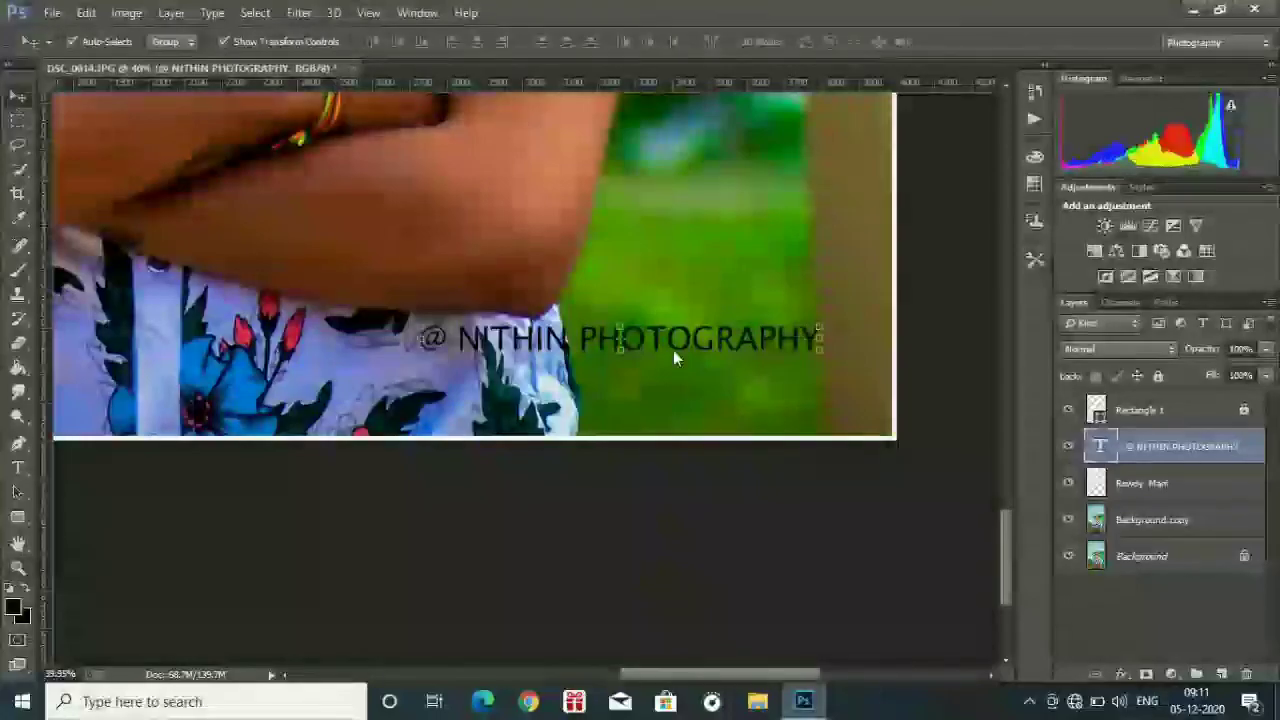
pyautogui.moveTo(673, 358); pyautogui.dragTo(710, 386)
# Shift the photographer's credit text leftward along the photo's lower edge and set its layer opacity to 60%.
pyautogui.hotkey('ctrl', '0')
pyautogui.moveTo(630, 635); pyautogui.dragTo(563, 634)
pyautogui.click(1244, 351)
pyautogui.write('60')
pyautogui.press('Return')
# Rotate the layer holding the signature and name logo by about 2.1° clockwise.
pyautogui.press('z')
pyautogui.click(550, 44)
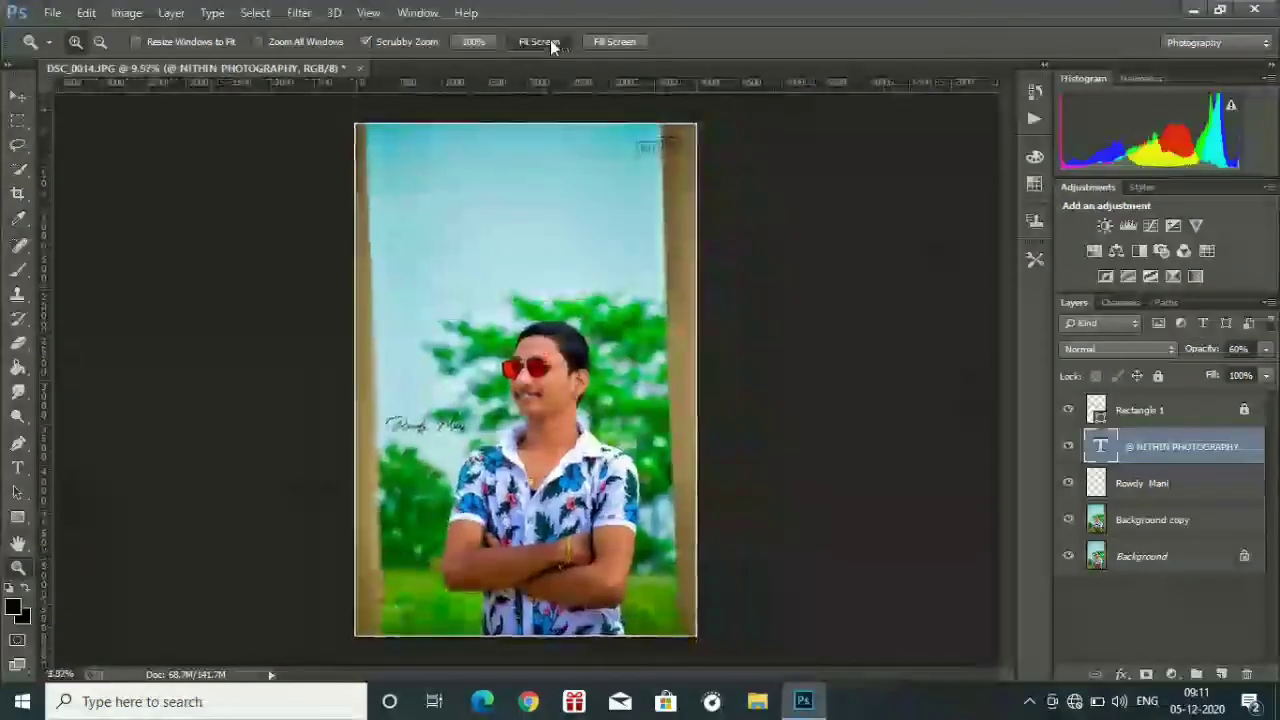
pyautogui.moveTo(399, 431); pyautogui.dragTo(483, 432)
pyautogui.click(1172, 483)
pyautogui.press('v')
pyautogui.hotkey('ctrl', '0')
pyautogui.moveTo(699, 124); pyautogui.dragTo(707, 130)
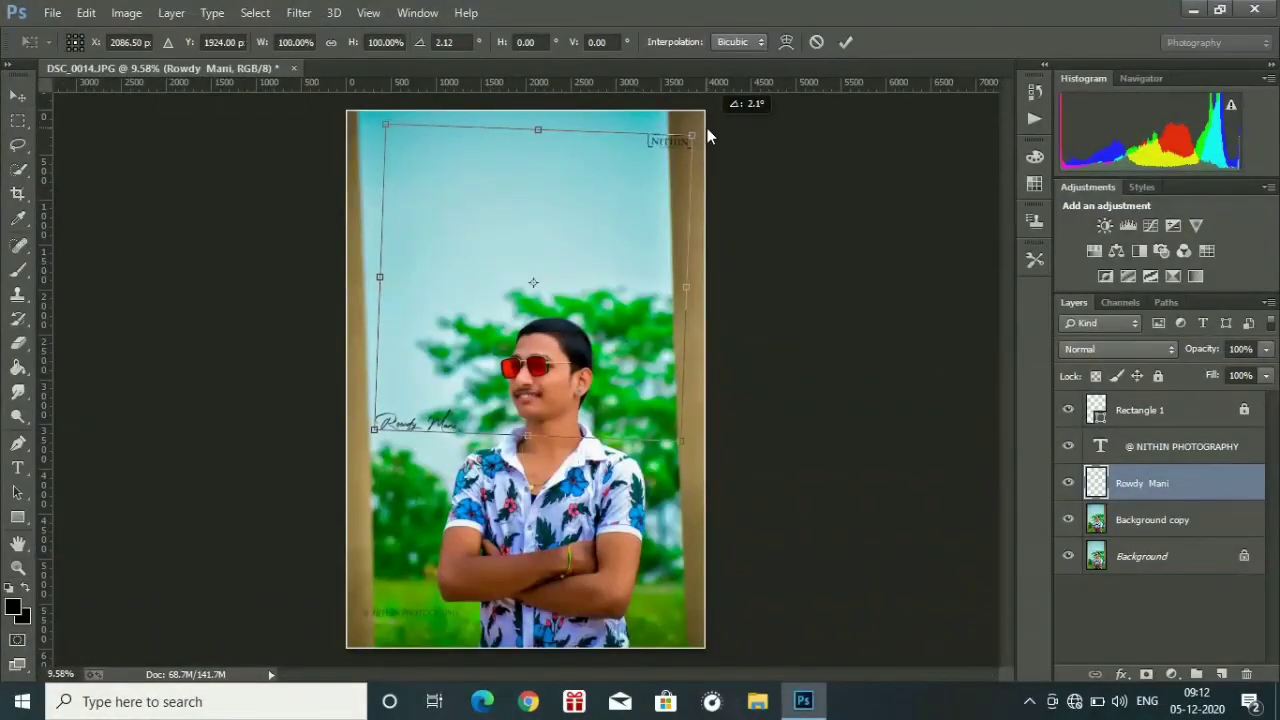
pyautogui.press('Return')
# Save the photo as a JPEG named DSC_0014 with quality 10, Progressive format and 3 scans, and close the document.
pyautogui.click(52, 12)
pyautogui.click(60, 180)
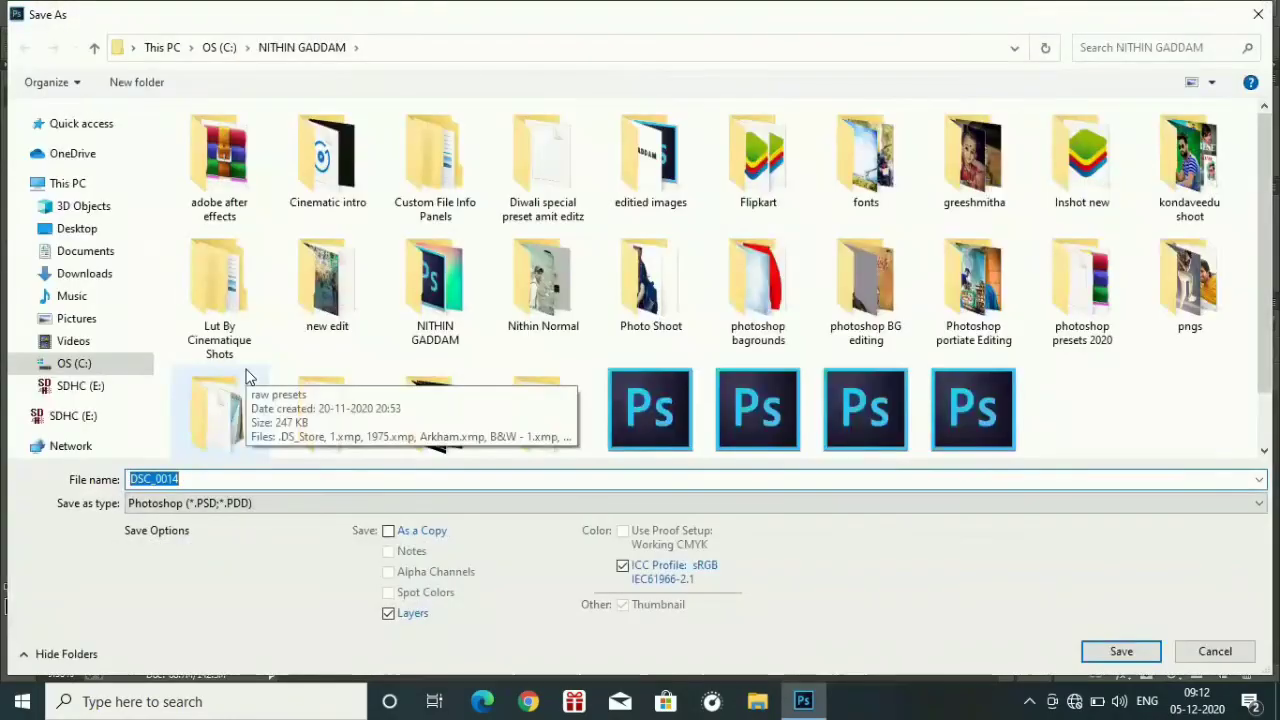
pyautogui.click(214, 503)
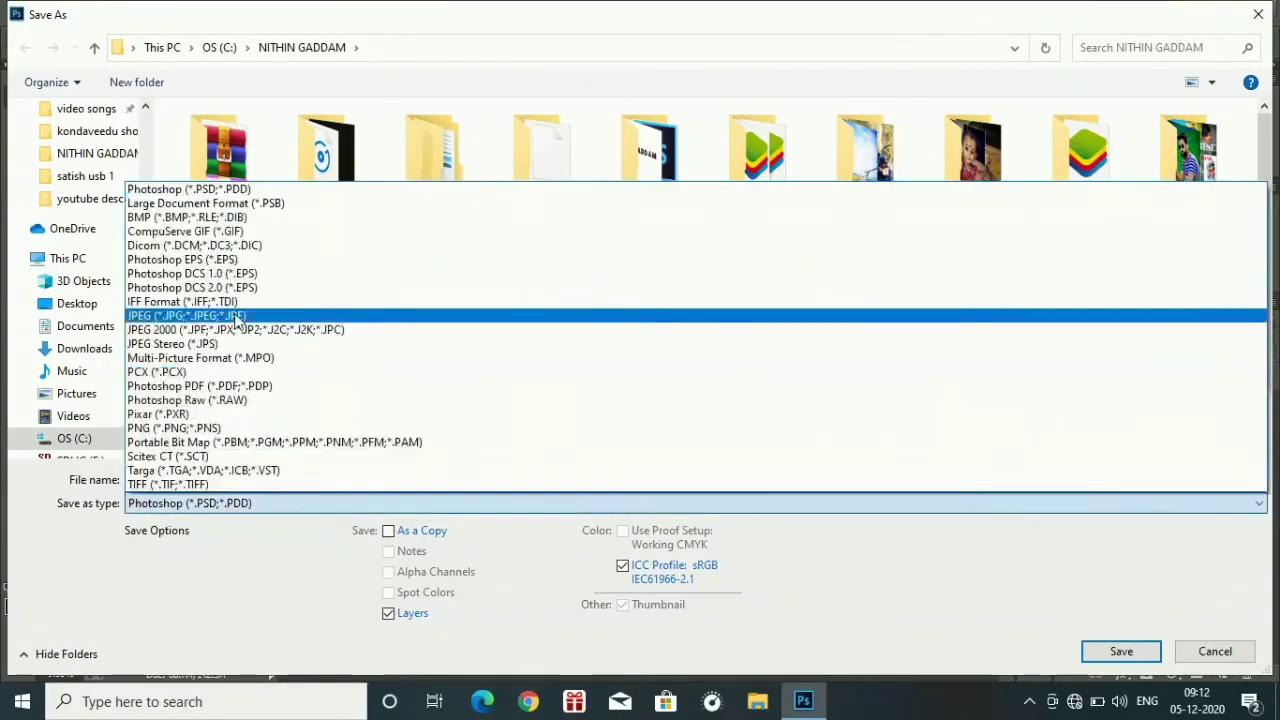
pyautogui.click(236, 318)
pyautogui.press('Return')
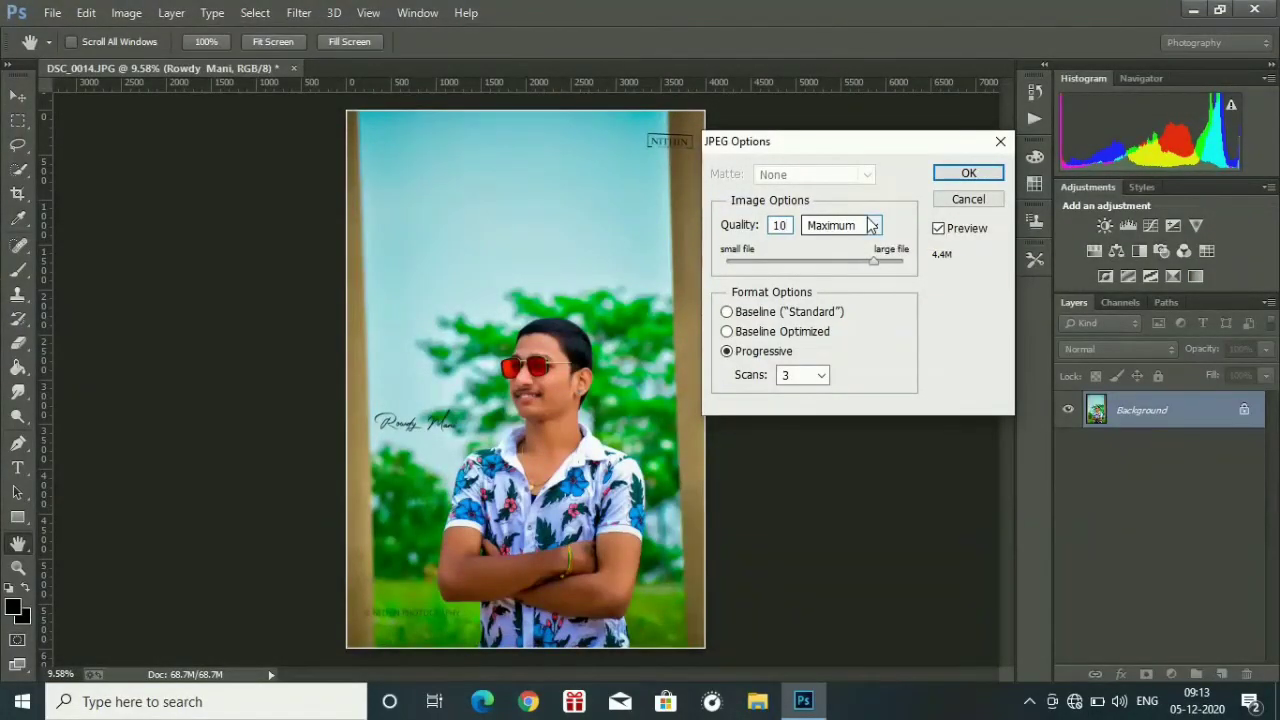
pyautogui.click(968, 173)
pyautogui.hotkey('ctrl', 'w')
pyautogui.click(655, 274)
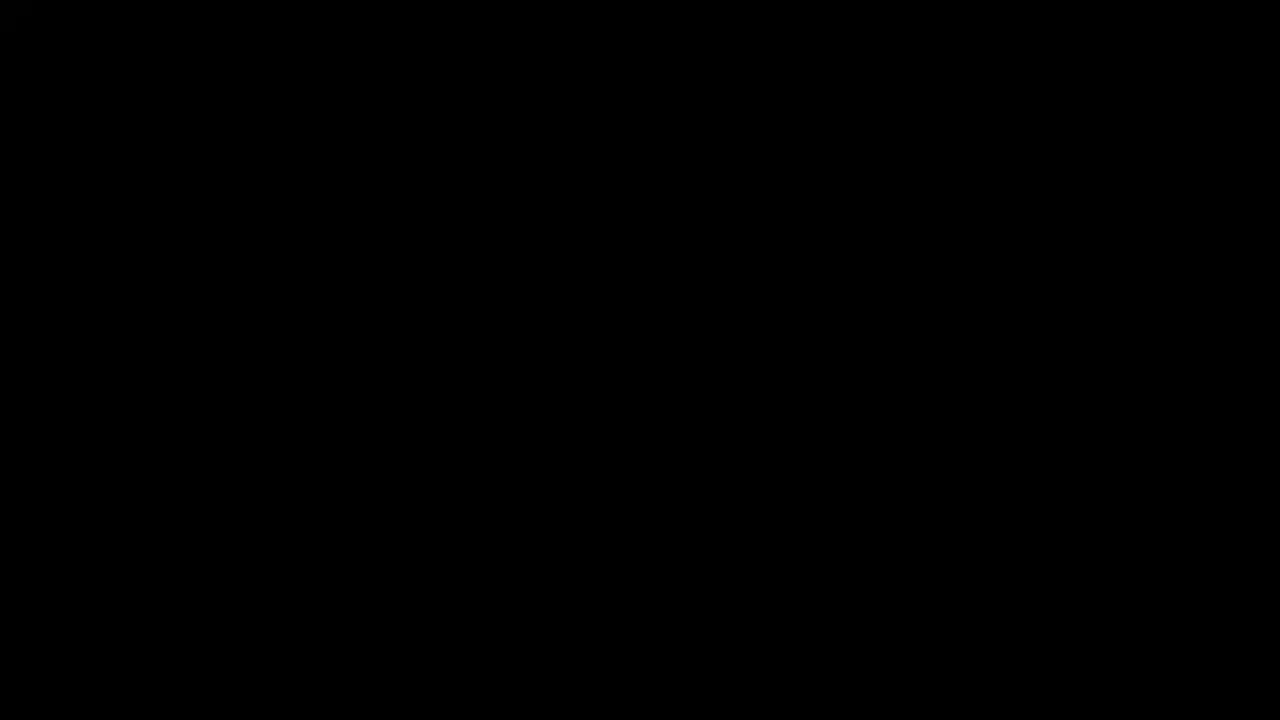